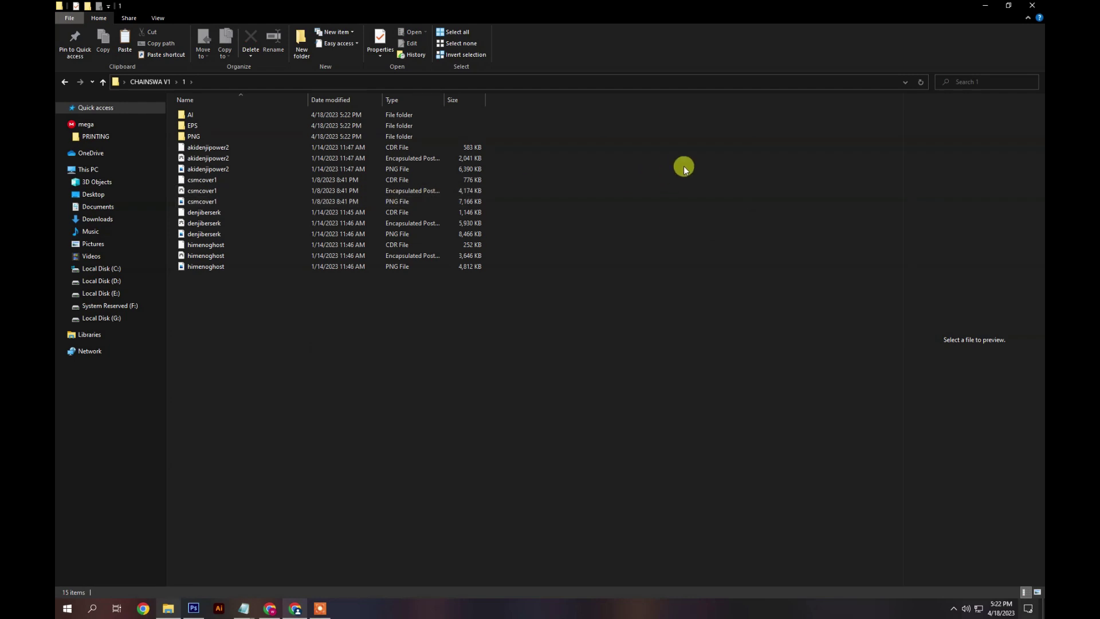
- Show the files in folder 1 as extra large thumbnails and open the akidenjipower2 PNG image
mouse_move(745, 175)
left_click(838, 179)
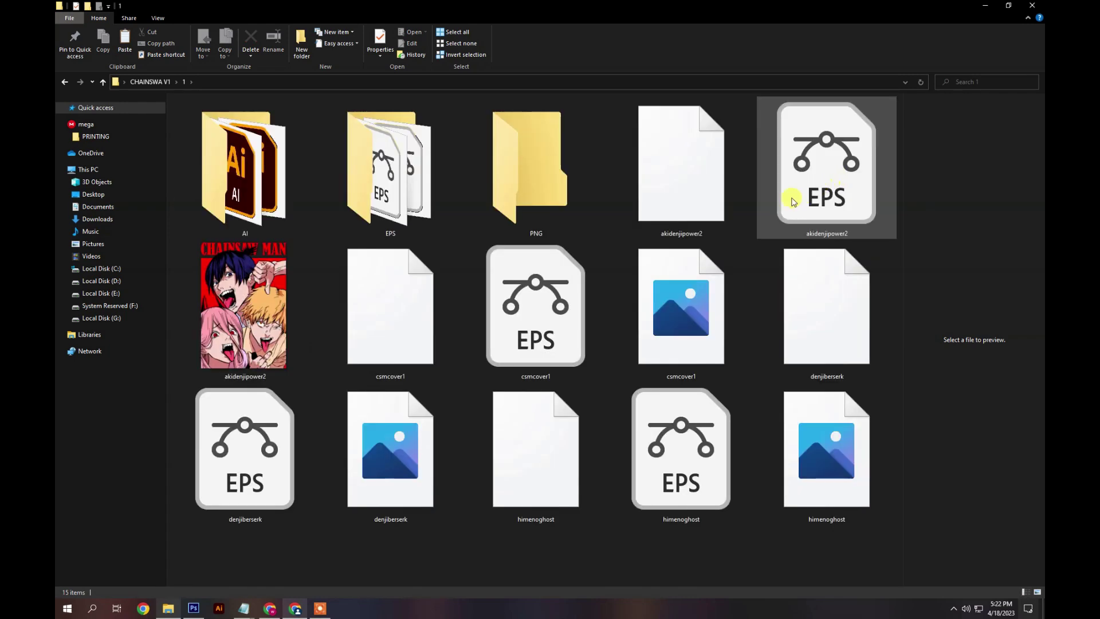
left_click(264, 302)
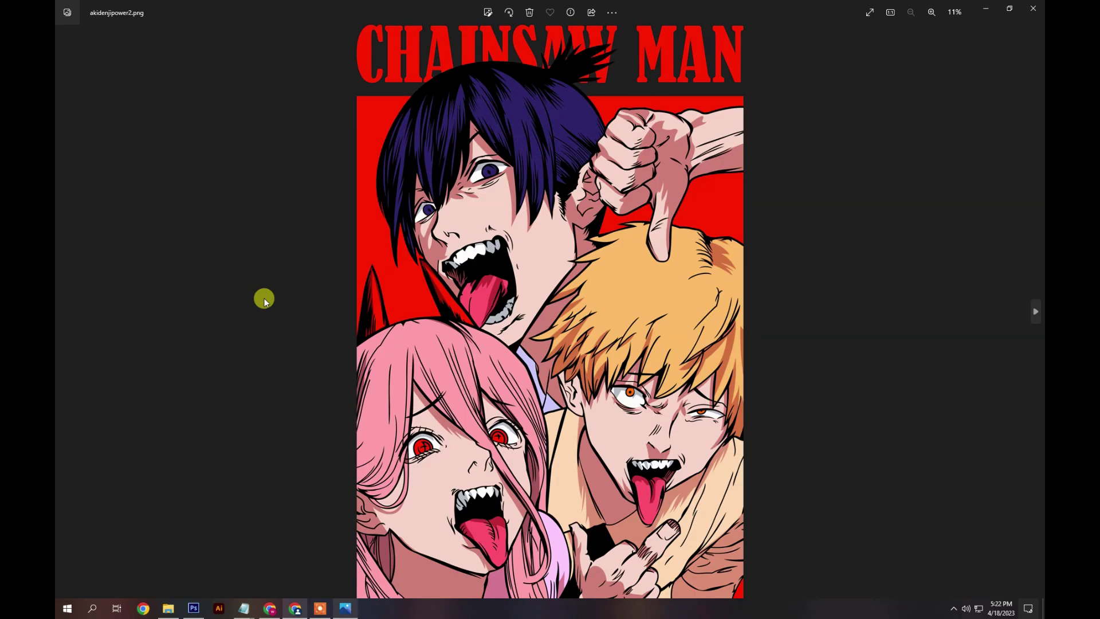
- Browse through the folder's PNG designs, including csmcover1 and himenoghost, in the image viewer
key("Right")
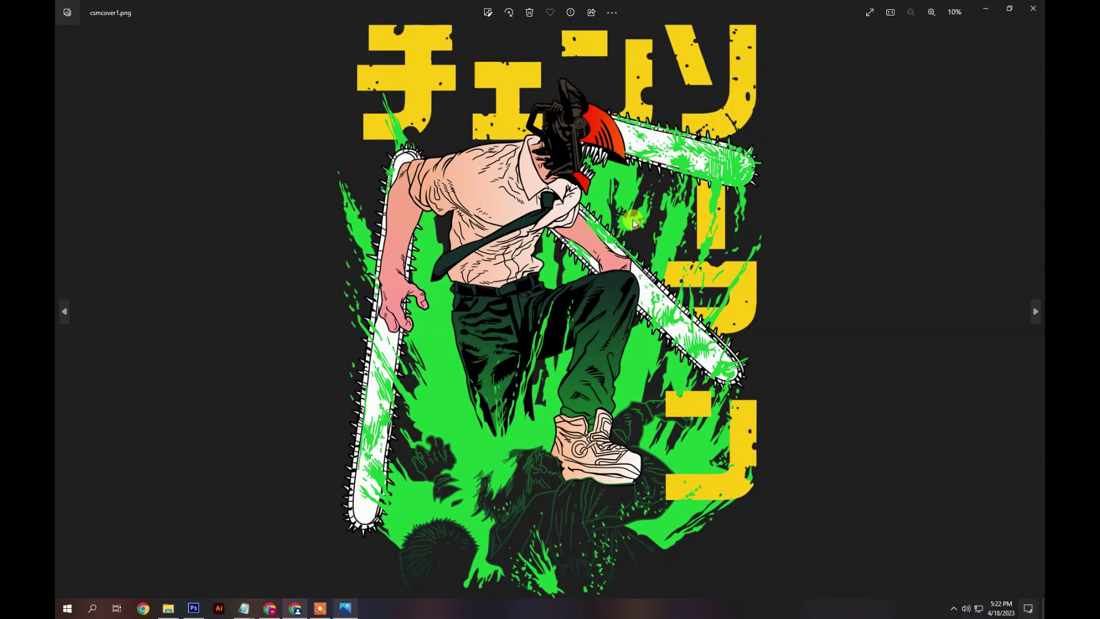
key("Right")
key("Right")
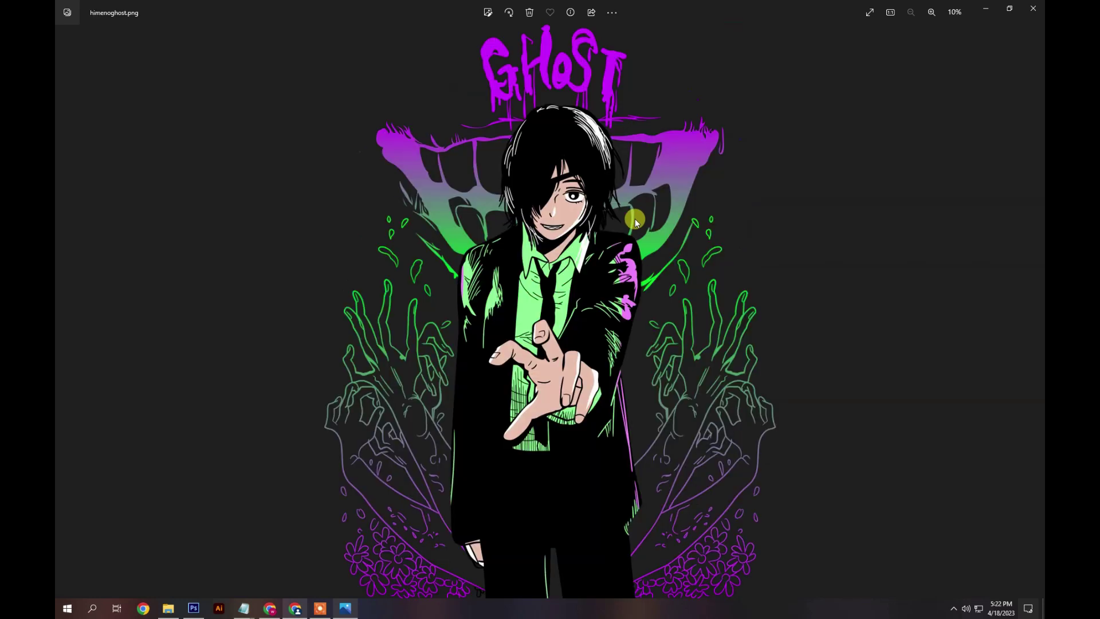
key("Right")
key("Right")
key("Right")
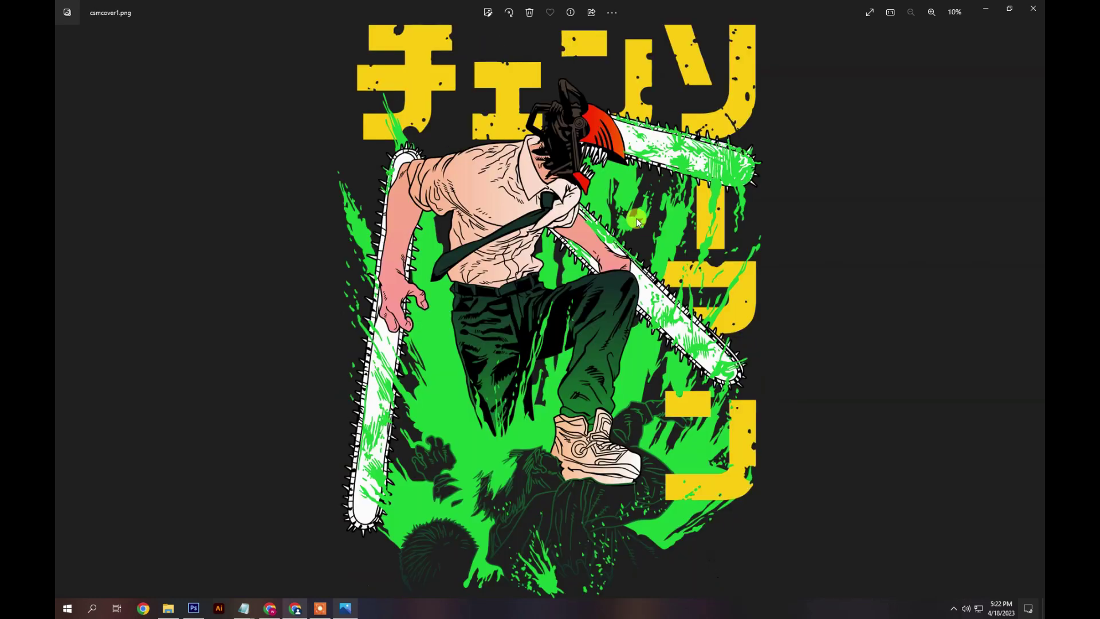
- Inspect the line and colour detail of akidenjipower2.png up close, and close the image viewer
scroll(686, 309, "up", 1)
scroll(685, 309, "up", 10)
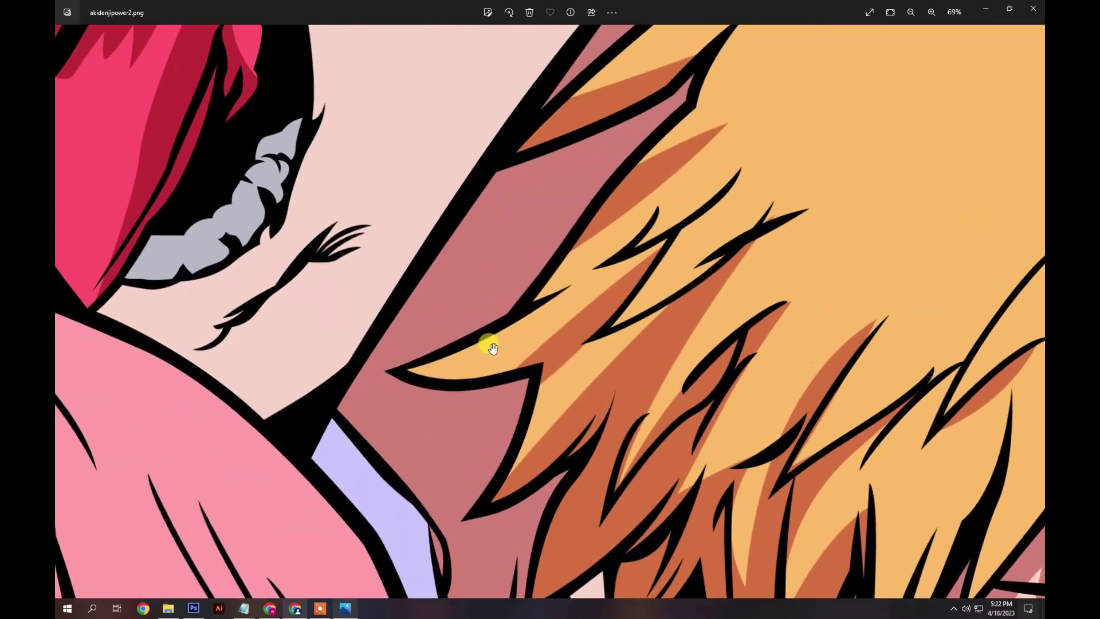
scroll(560, 345, "down", 8)
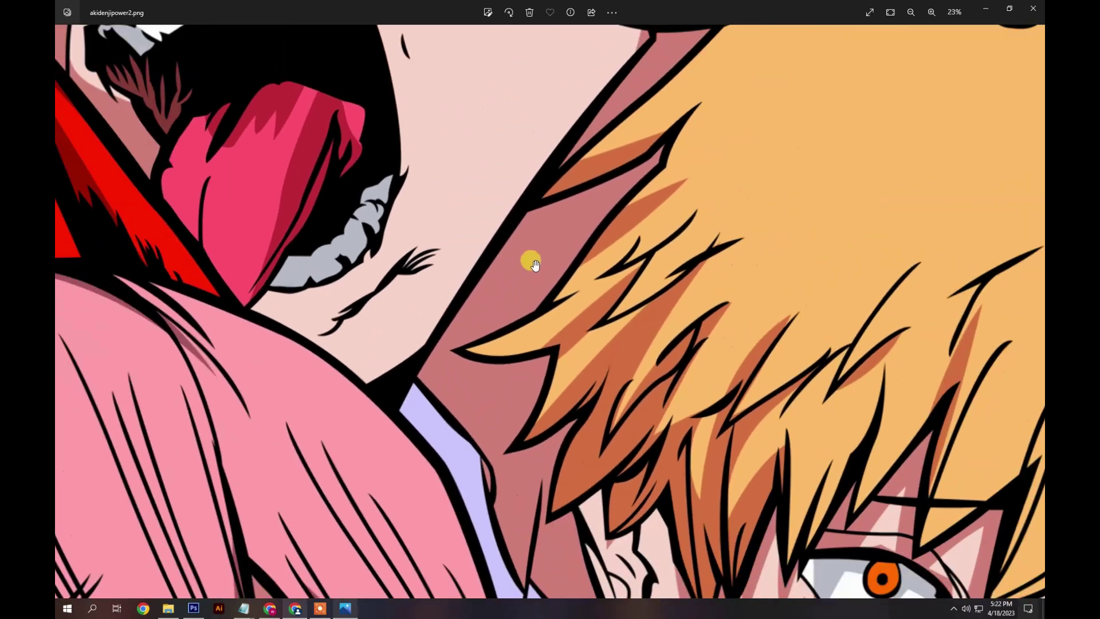
scroll(650, 295, "down", 4)
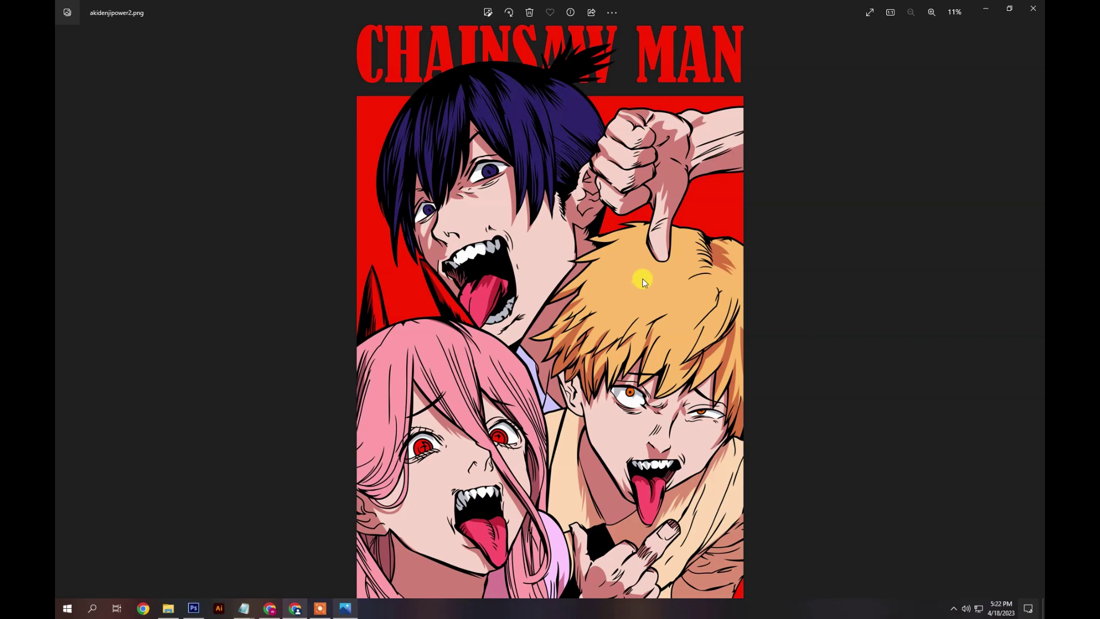
scroll(642, 271, "up", 6)
scroll(645, 270, "down", 5)
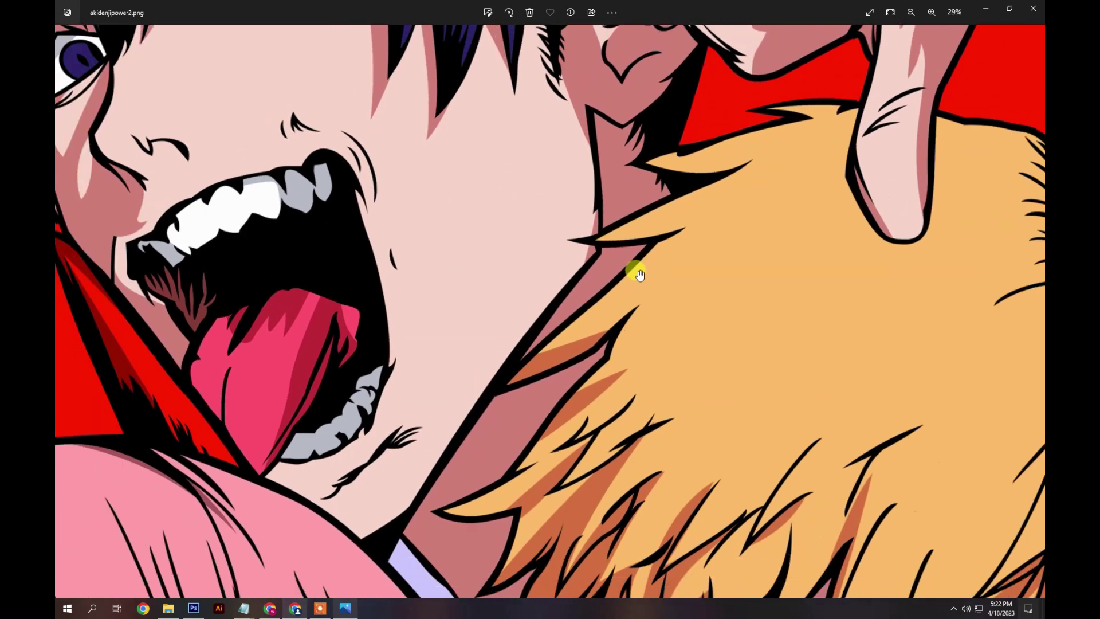
left_click(1033, 8)
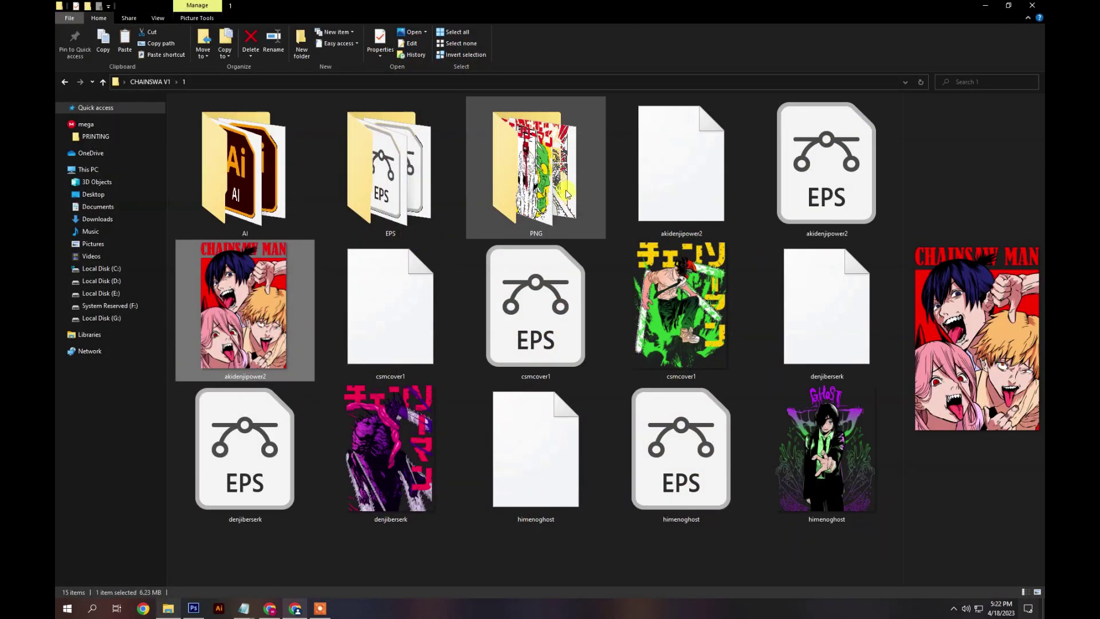
- Open the PNG subfolder and view the CHAINSAW MAN-01 image
double_click(565, 191)
left_click(216, 122)
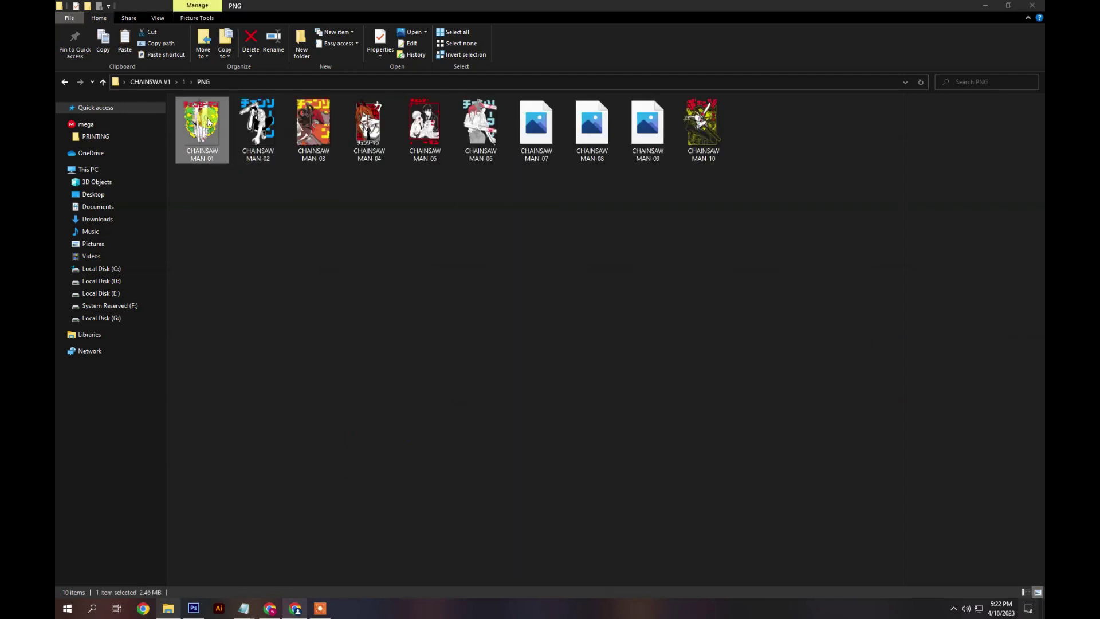
double_click(217, 122)
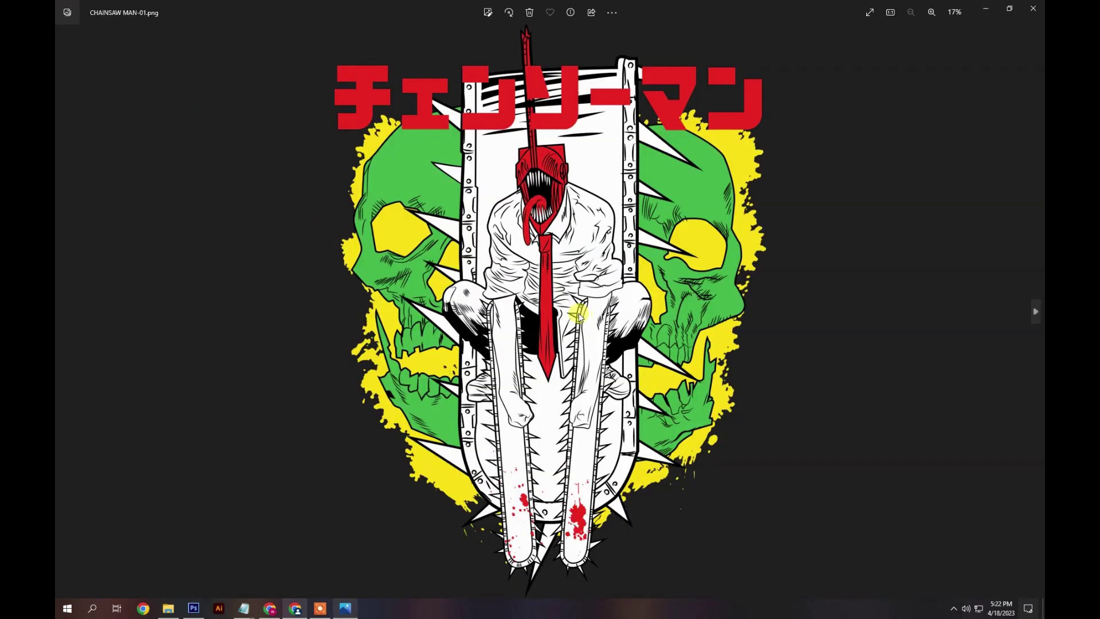
- Look through the designs from CHAINSAW MAN-01 to CHAINSAW MAN-10, examining the dark linework of CHAINSAW MAN-08 closely
scroll(567, 314, "down", 1)
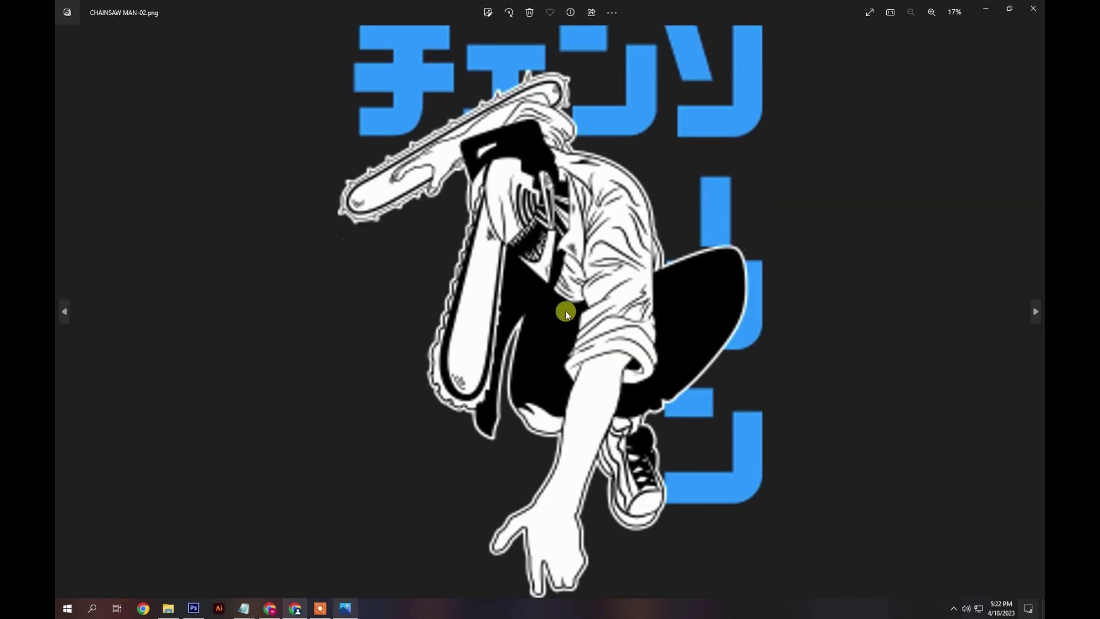
scroll(564, 314, "down", 1)
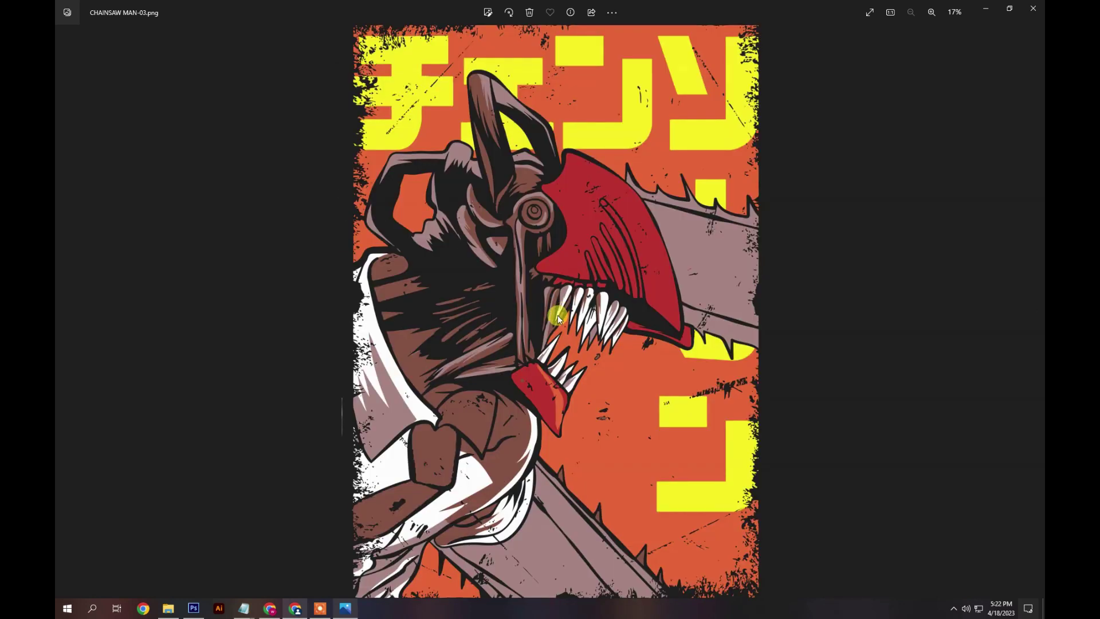
scroll(560, 319, "down", 1)
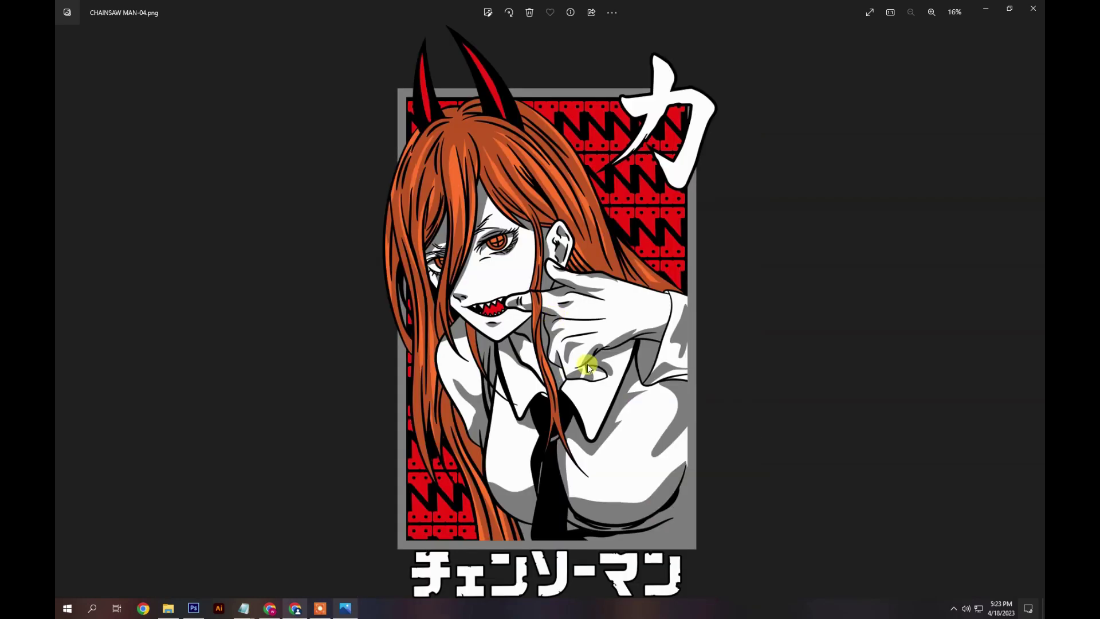
scroll(587, 367, "down", 1)
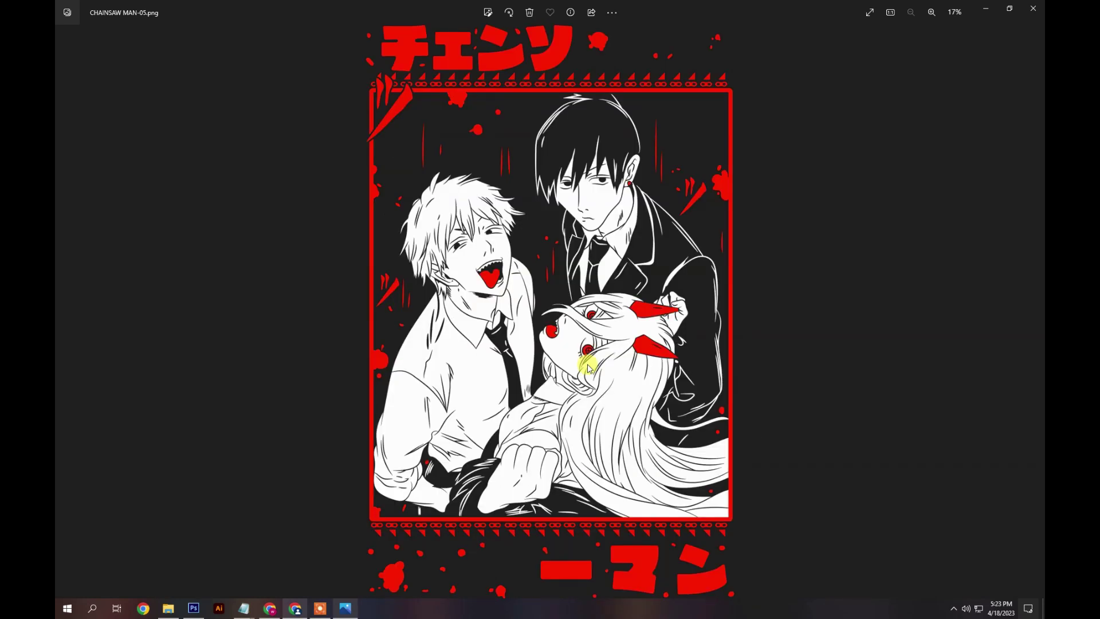
scroll(588, 367, "down", 1)
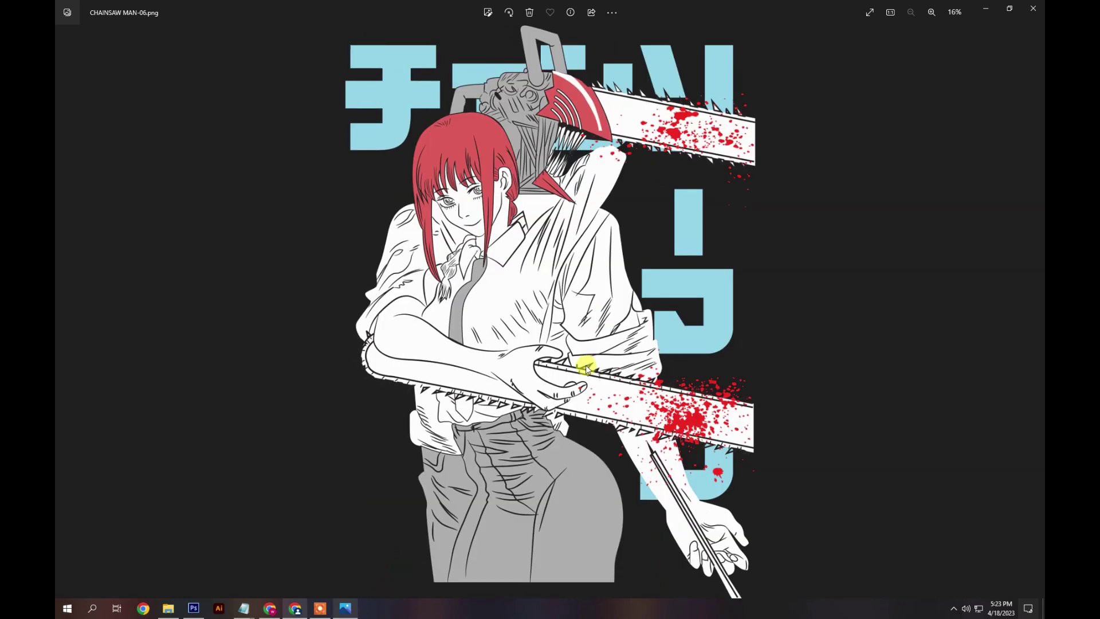
scroll(587, 370, "down", 1)
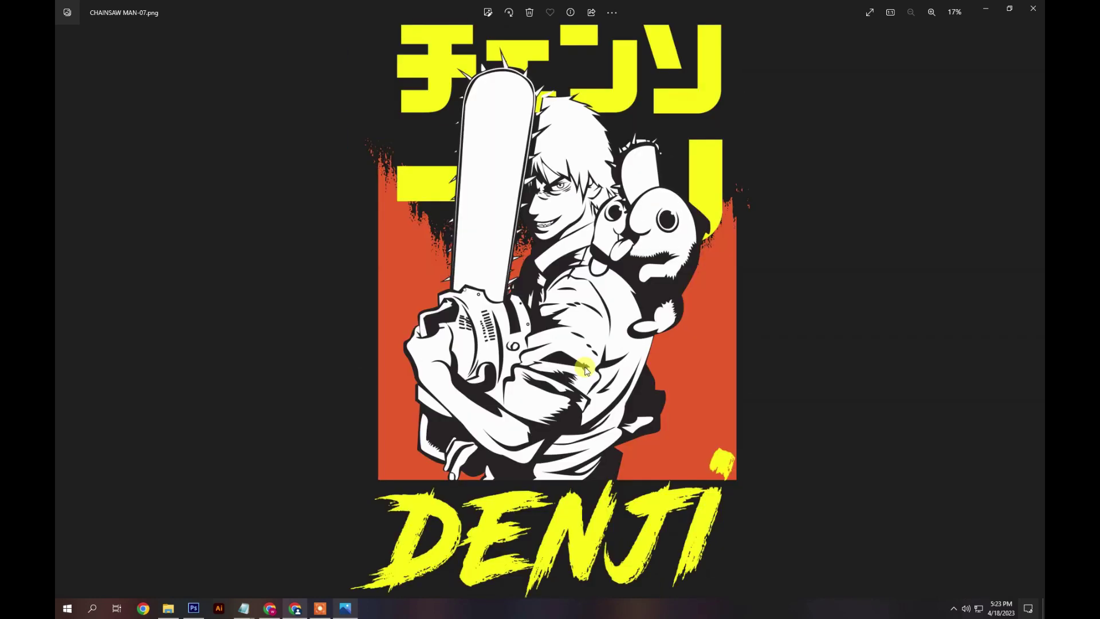
scroll(585, 369, "down", 1)
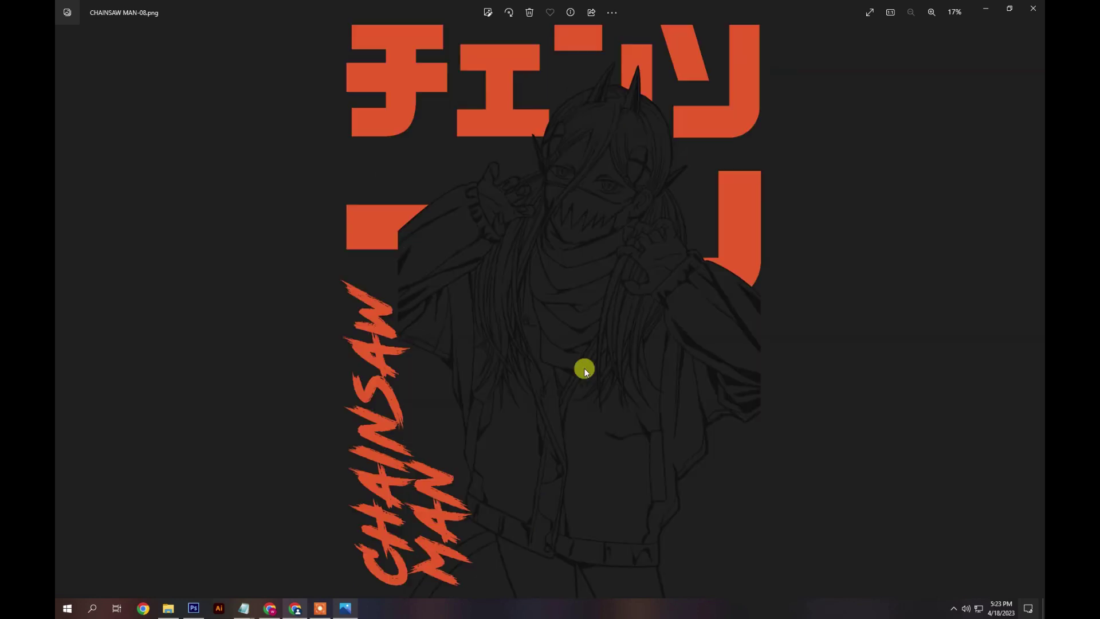
scroll(612, 342, "up", 4, "ctrl")
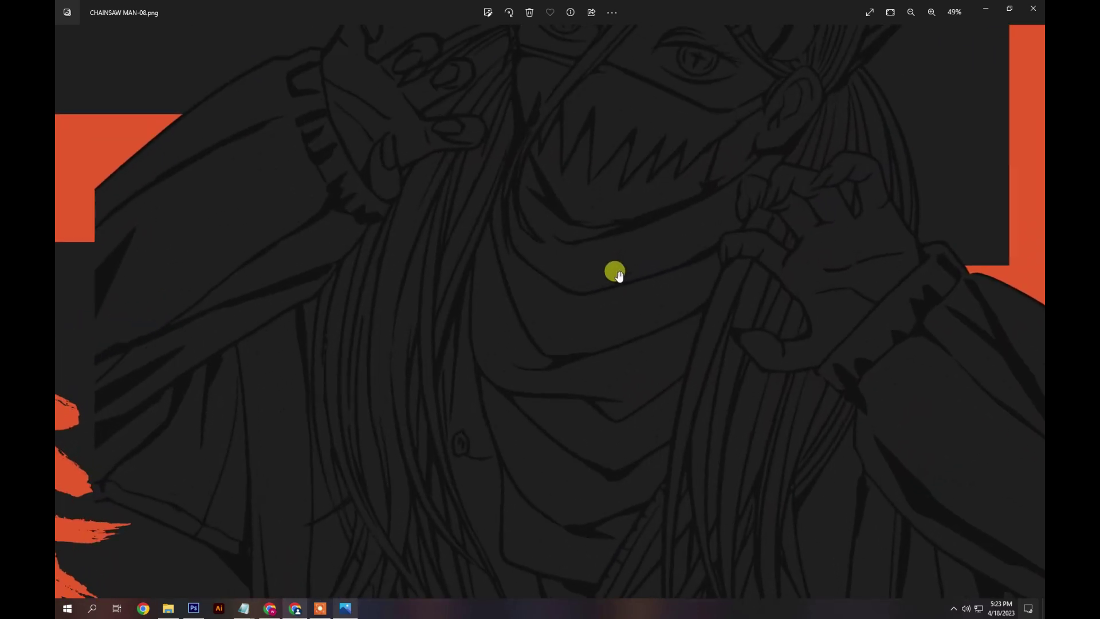
scroll(616, 275, "down", 4, "ctrl")
scroll(611, 299, "down", 1)
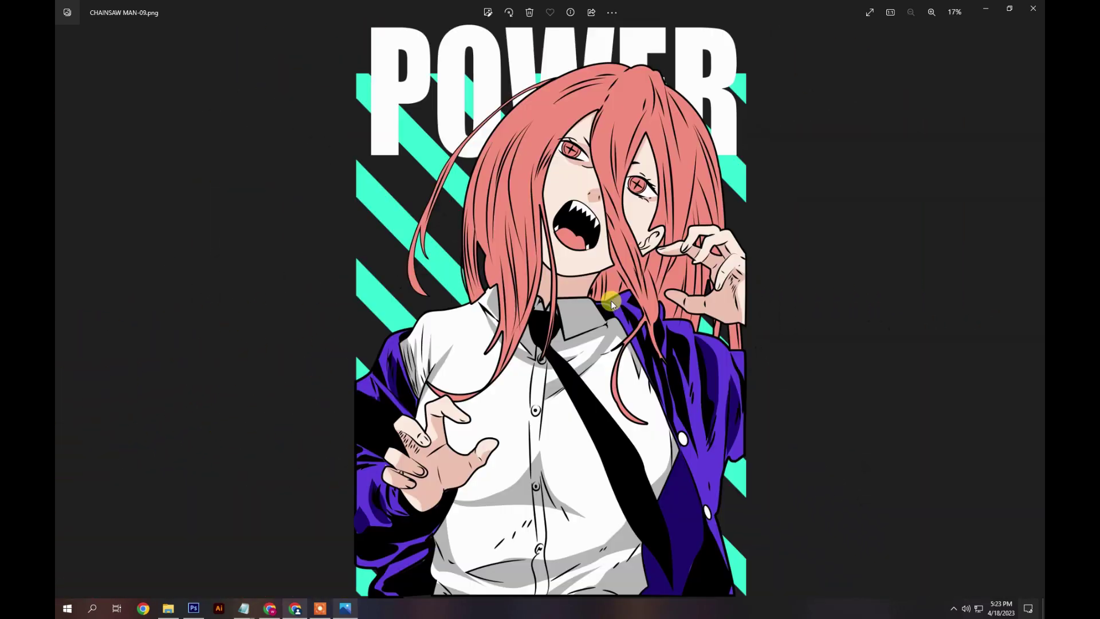
scroll(610, 303, "down", 1)
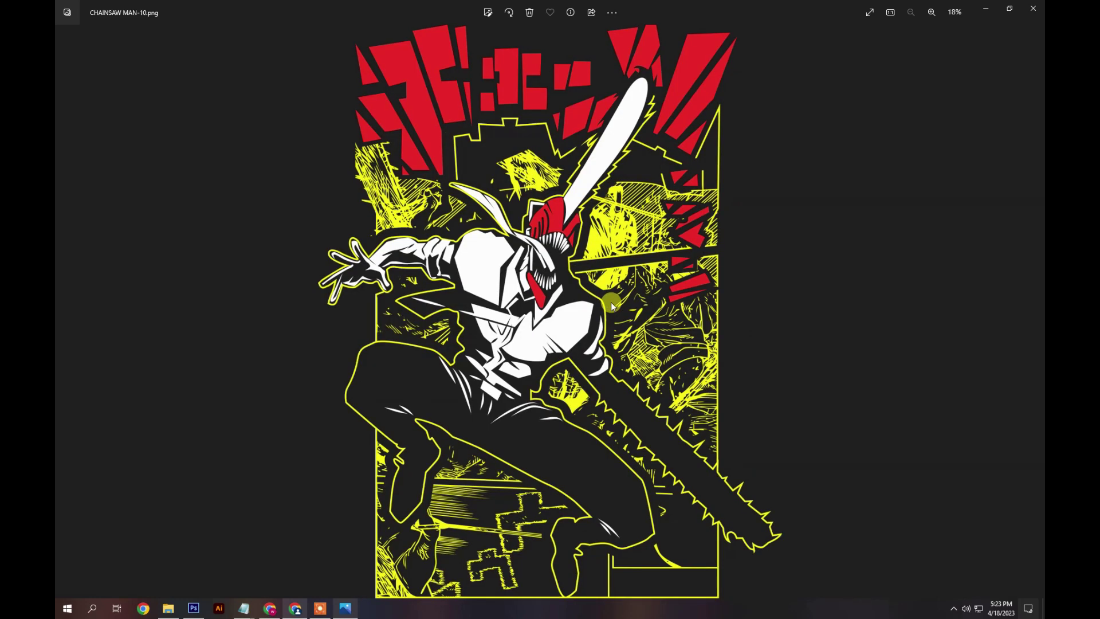
- Review the designs in reverse order from CHAINSAW MAN-10 back to CHAINSAW MAN-01, and close the image viewer
scroll(611, 302, "up", 1)
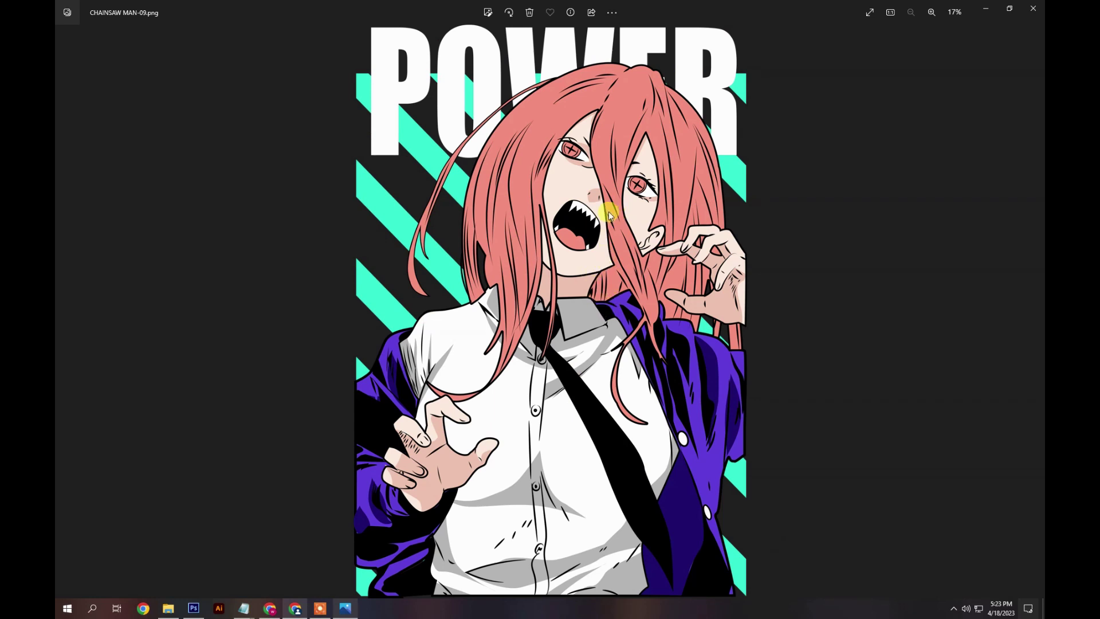
scroll(609, 215, "up", 1)
scroll(609, 212, "up", 1)
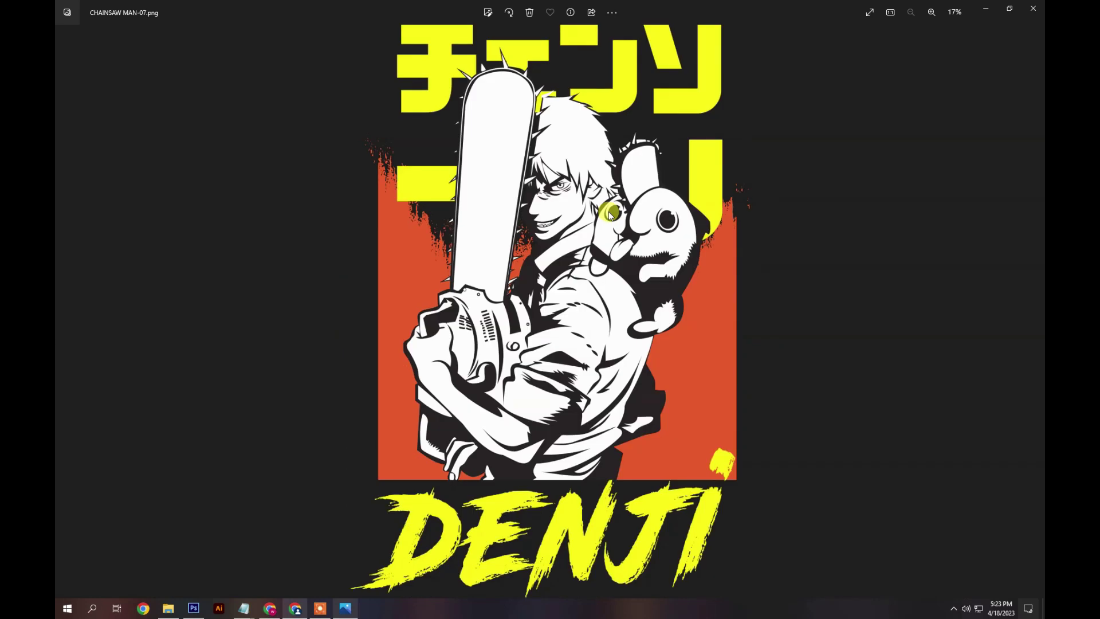
scroll(610, 214, "up", 1)
scroll(609, 214, "up", 1)
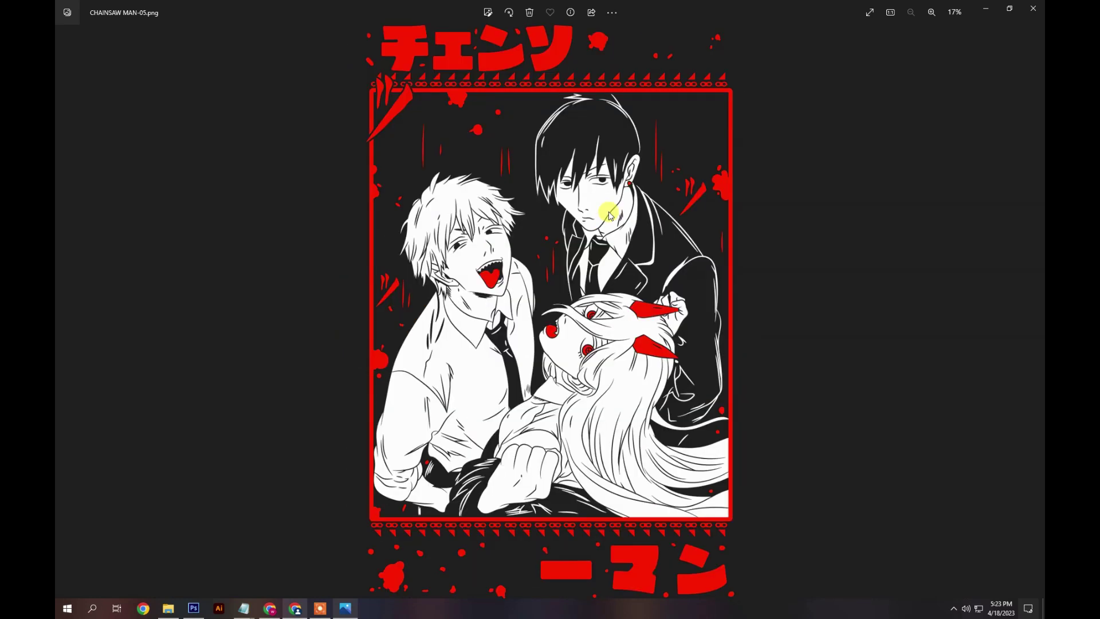
scroll(610, 213, "up", 2)
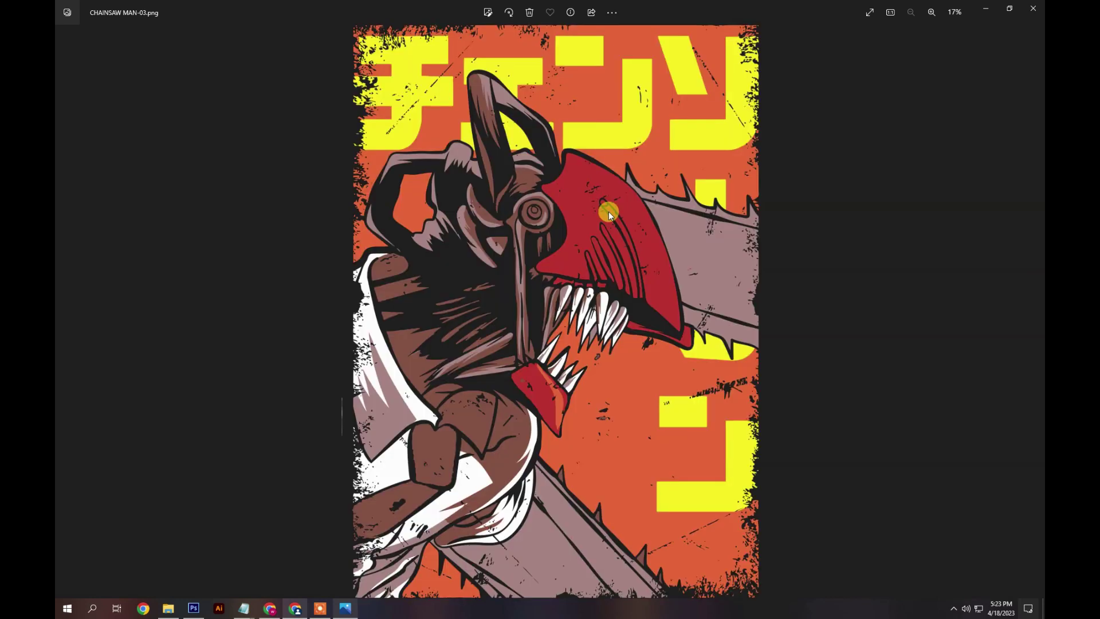
scroll(609, 213, "up", 1)
scroll(610, 214, "up", 1)
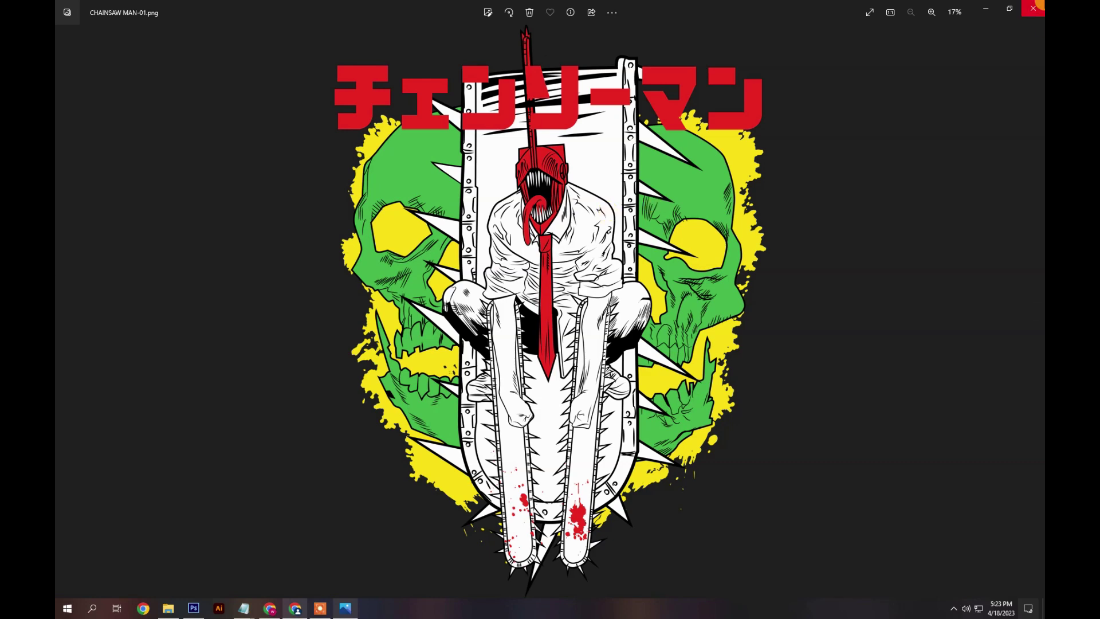
left_click(1034, 6)
- Return to folder 1, open its AI subfolder, and show the files as extra large icons
left_click(621, 236)
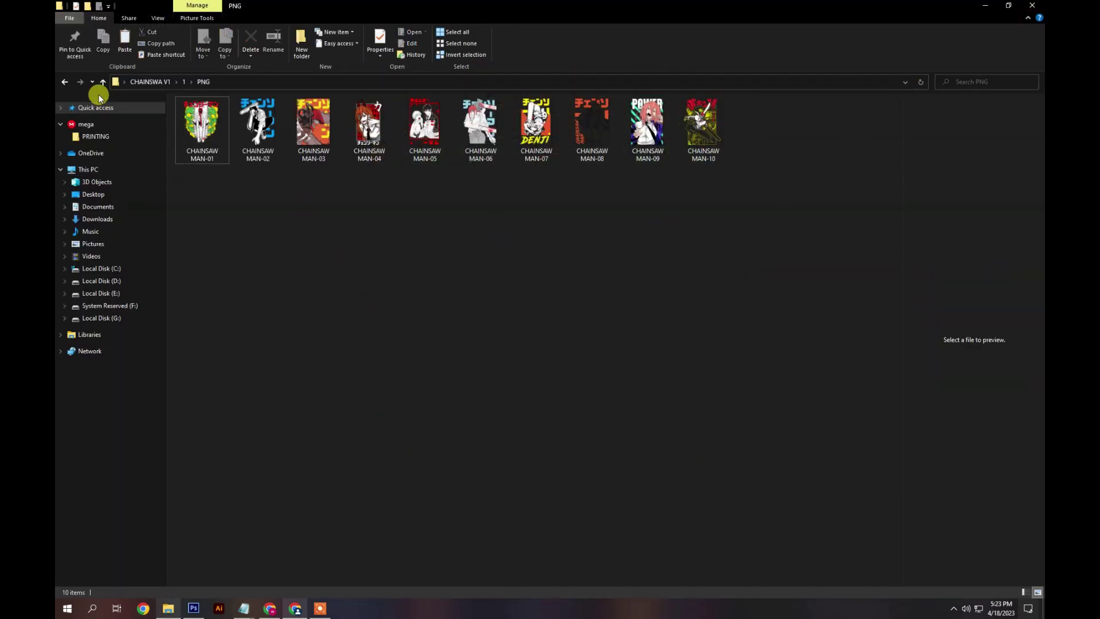
left_click(67, 82)
double_click(294, 181)
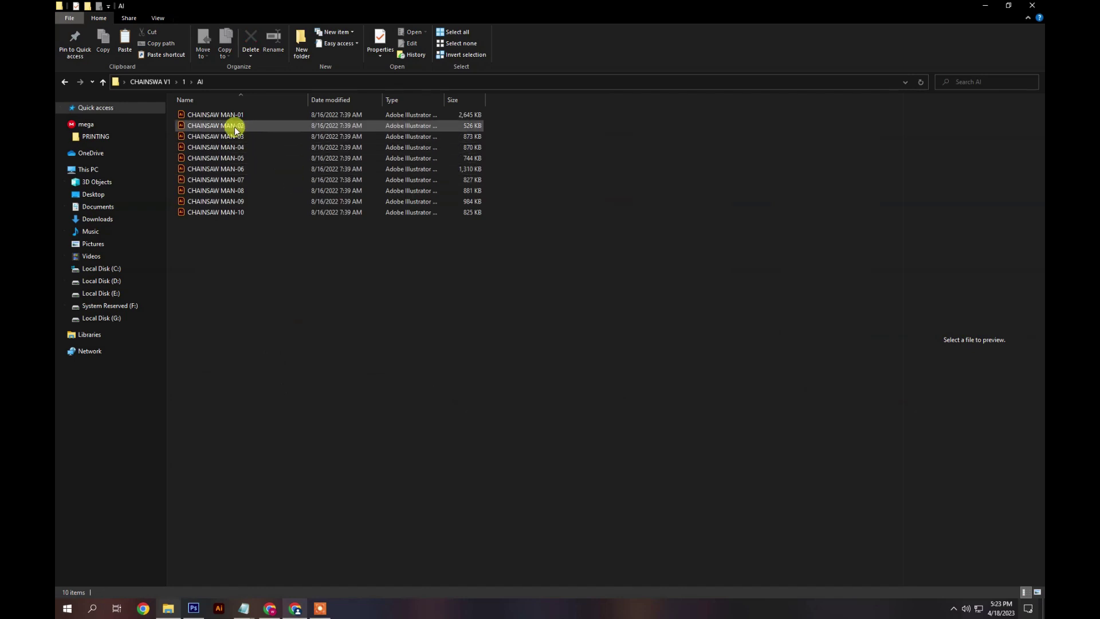
right_click(663, 166)
mouse_move(673, 170)
left_click(801, 177)
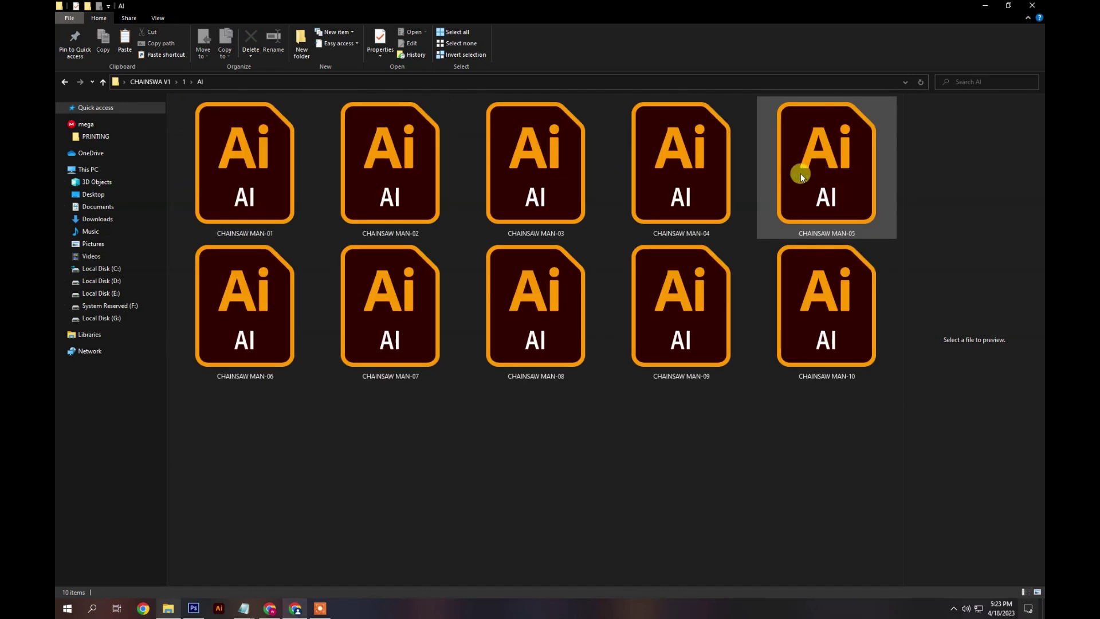
- Open CHAINSAW MAN-01 from the AI folder in Illustrator, maximize the window, and bring the whole artboard into view
left_click(287, 140)
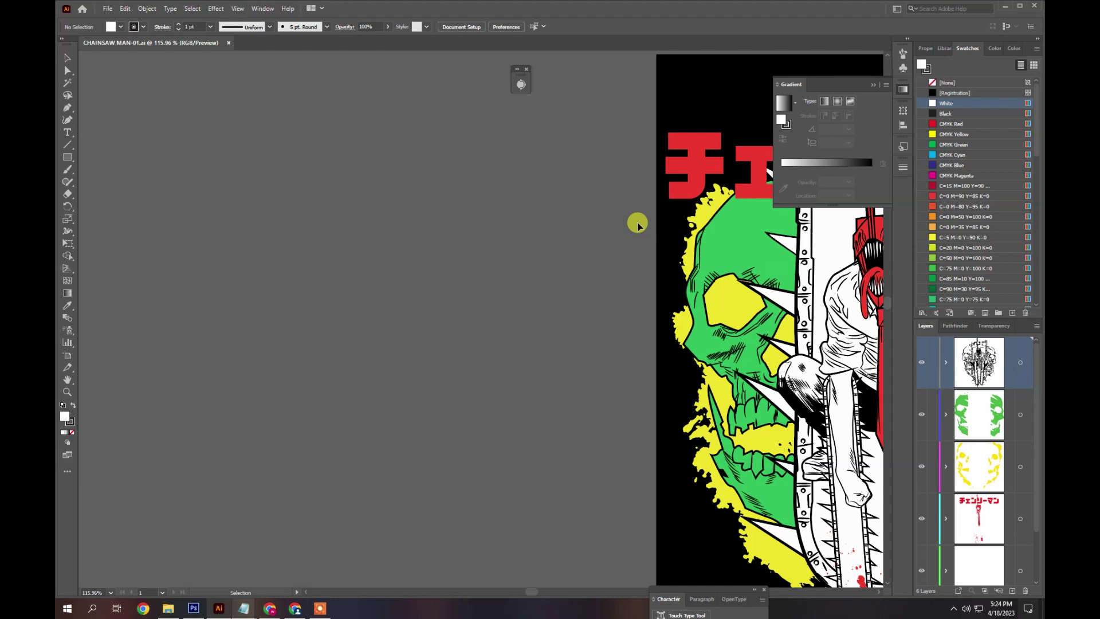
left_click(1023, 7)
scroll(489, 231, "down", 5)
scroll(481, 235, "up", 5)
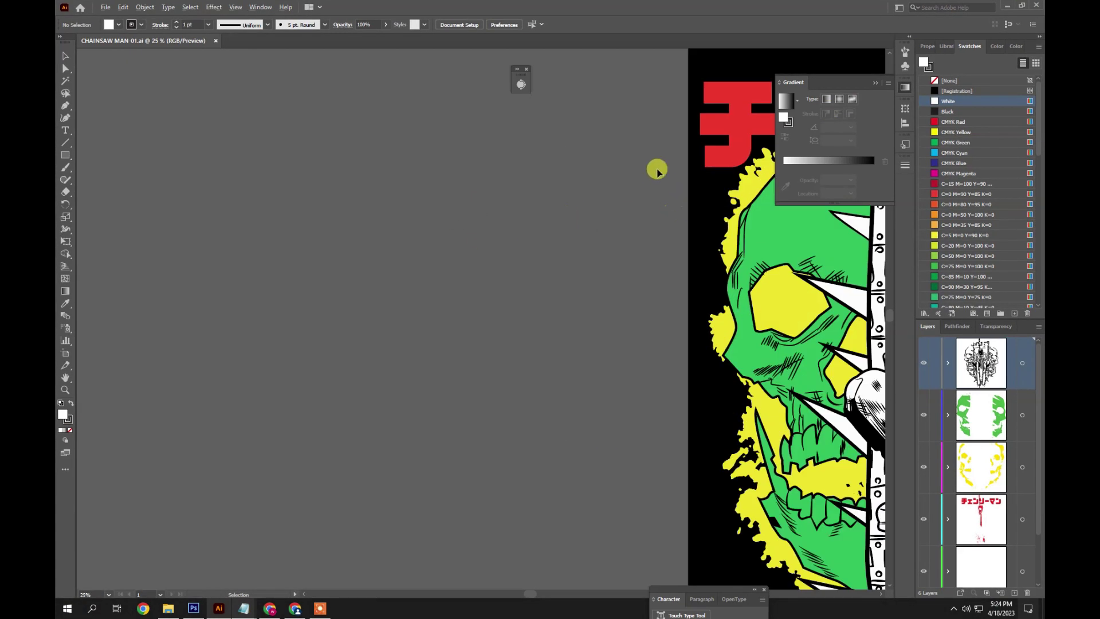
scroll(263, 247, "down", 4)
scroll(474, 258, "up", 3)
scroll(502, 290, "down", 1)
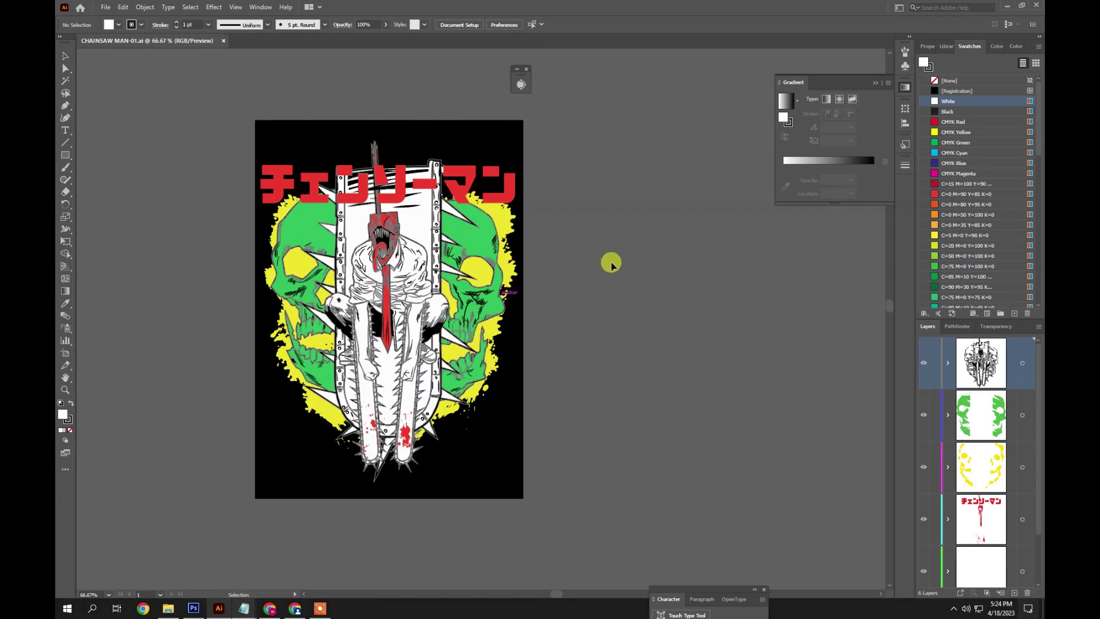
- Move the black background off the artboard to its right and the black linework group off to its left
left_click_drag(508, 418, 844, 380)
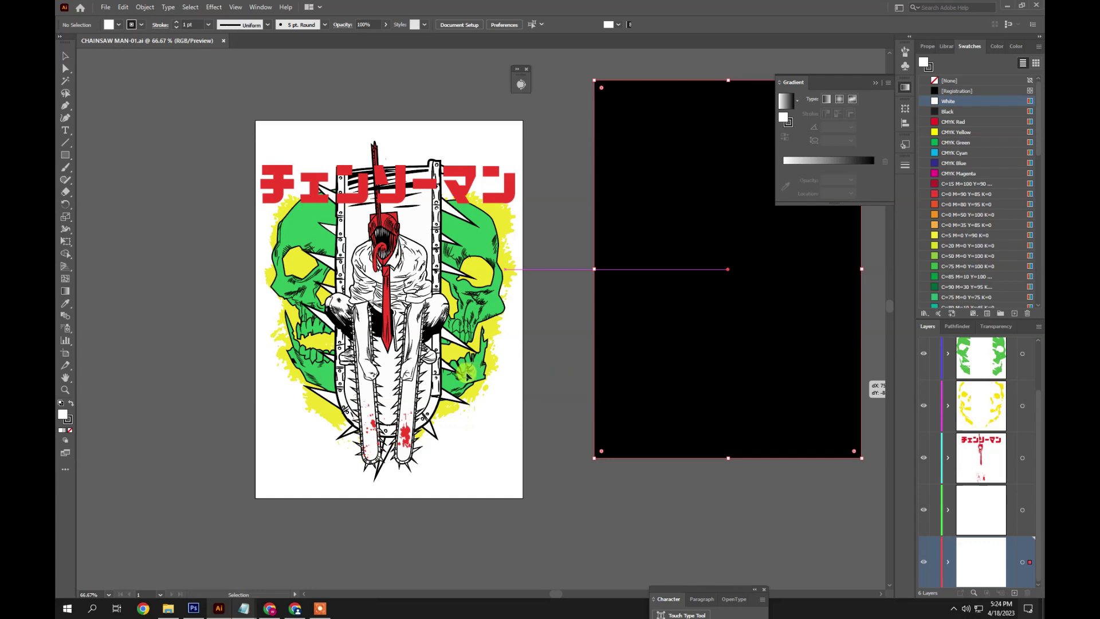
left_click_drag(466, 373, 197, 351)
scroll(227, 361, "down", 2)
left_click(248, 198)
scroll(129, 307, "up", 3)
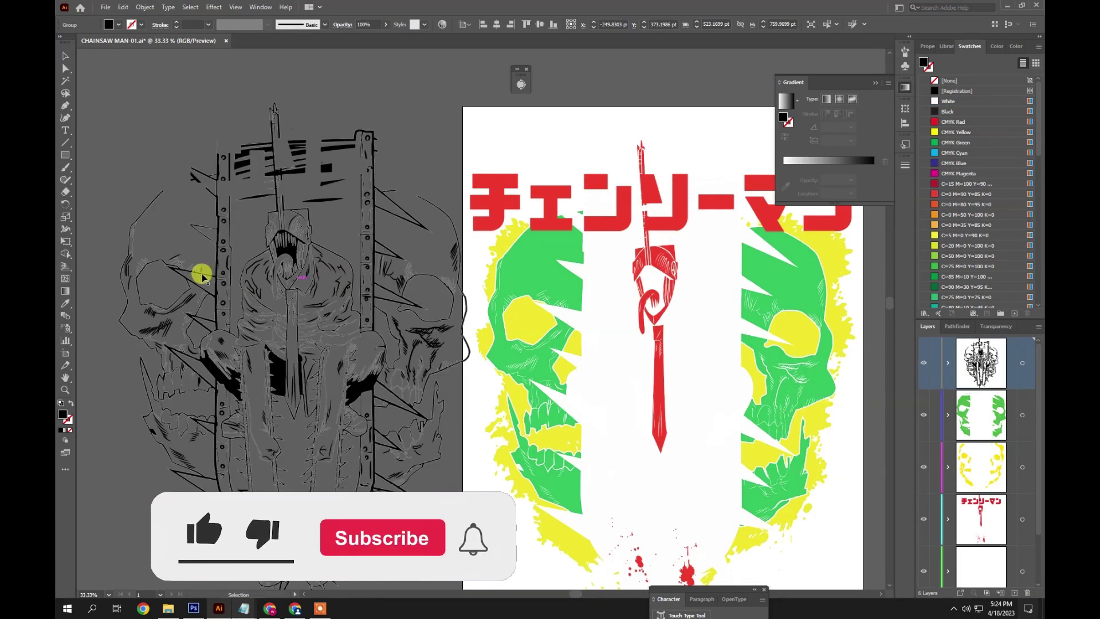
- Examine the separated black linework up close and in overview beside the colour artwork
scroll(269, 319, "up", 5)
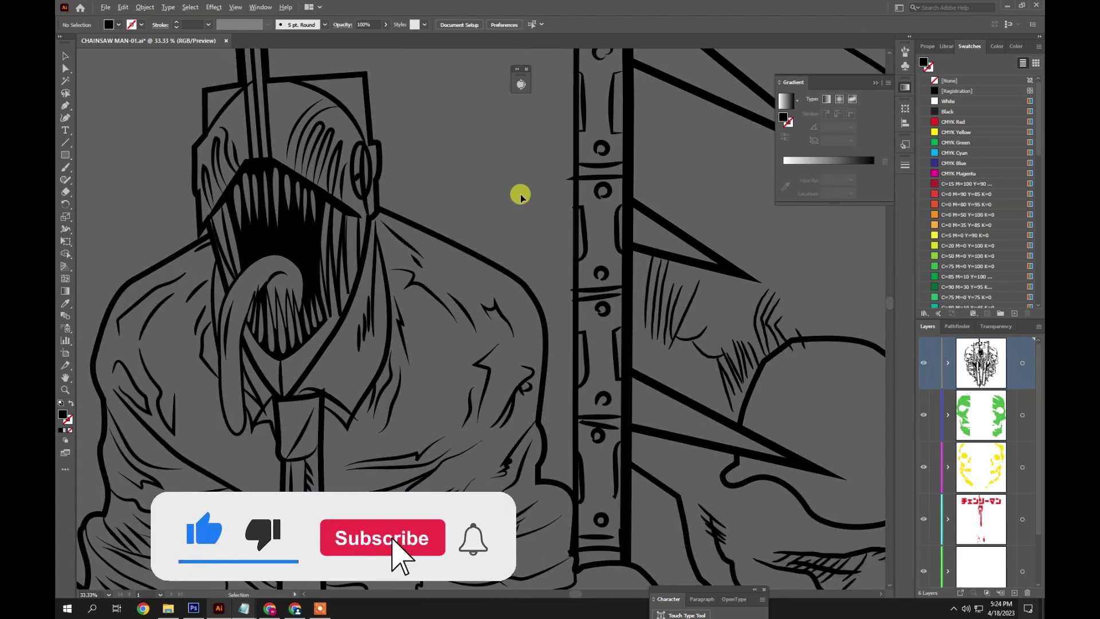
scroll(541, 241, "down", 3)
scroll(519, 413, "down", 2)
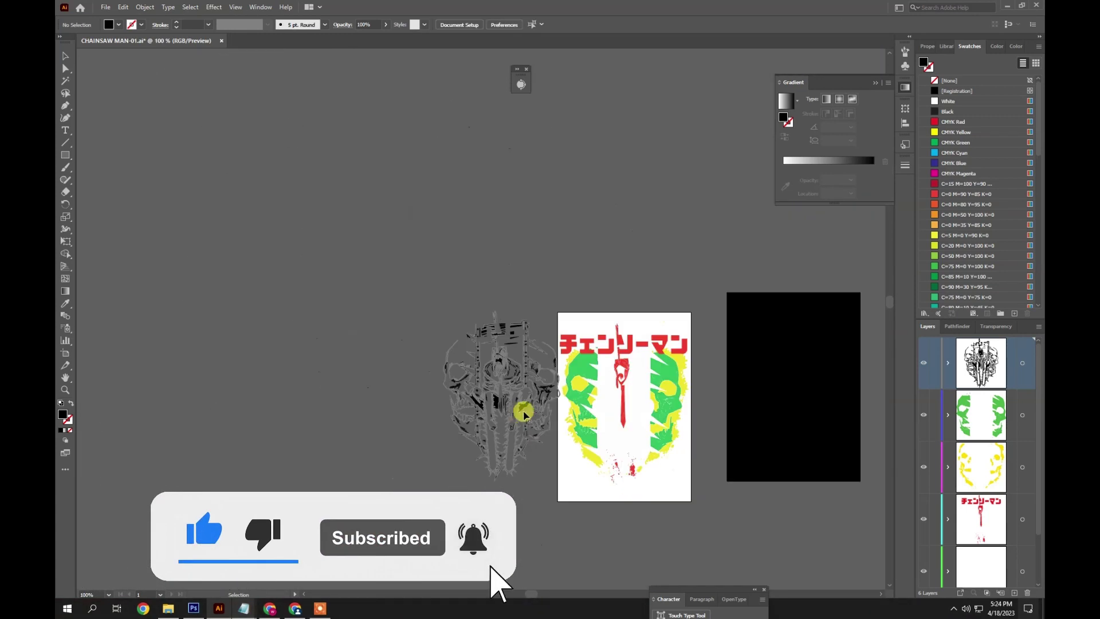
left_click(765, 589)
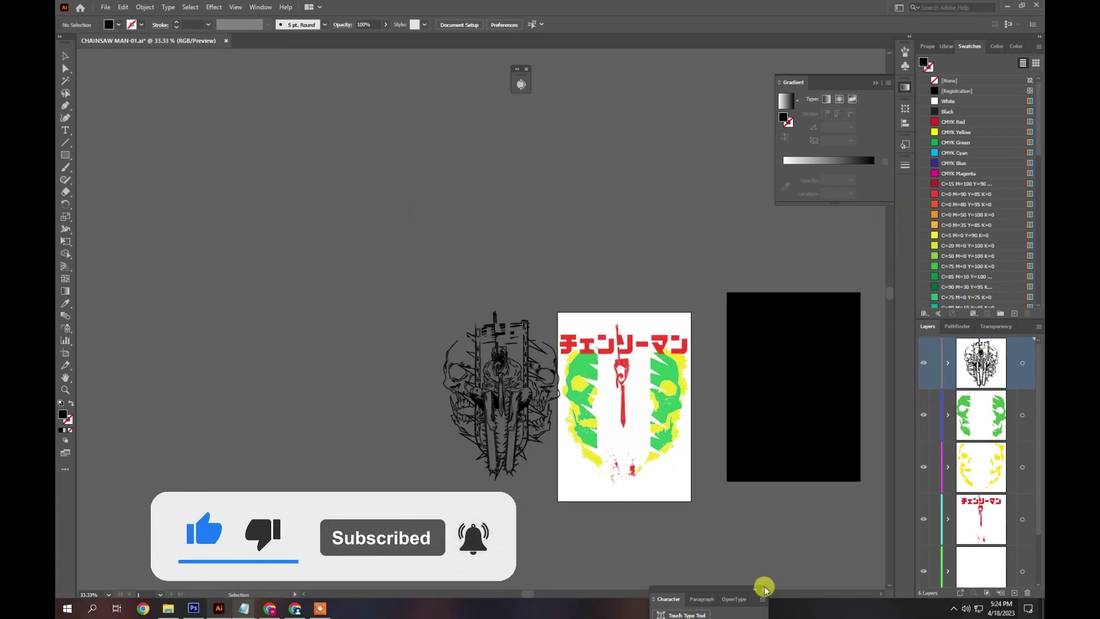
- Return to the AI folder, preview the CHAINSAW MAN-02 to CHAINSAW MAN-05 files, and open CHAINSAW MAN-04 in Illustrator
left_click(1007, 4)
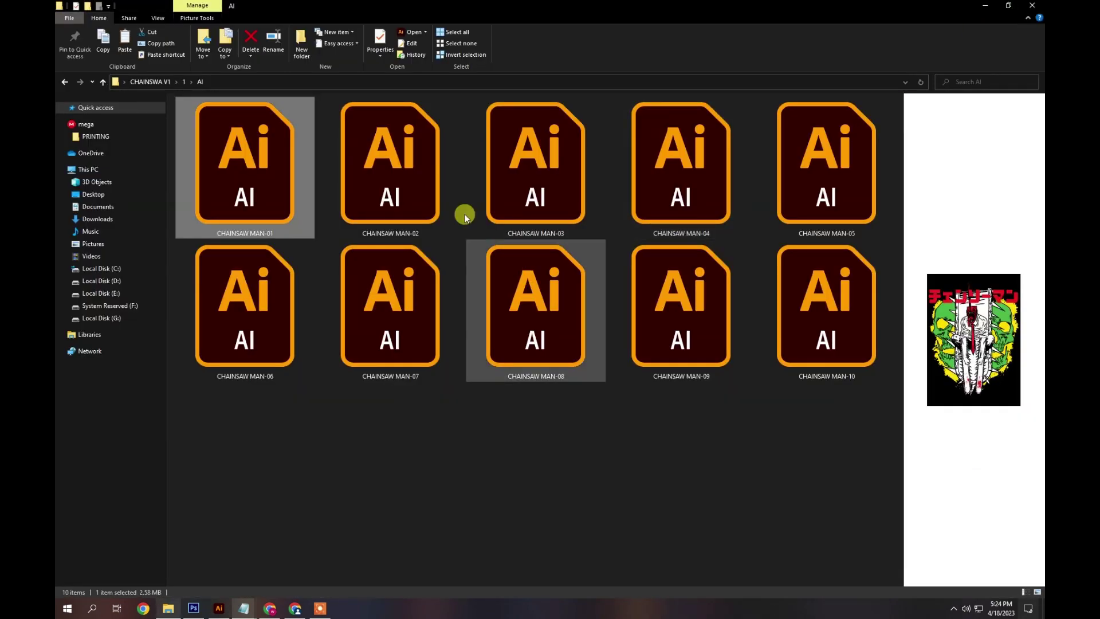
left_click(366, 170)
left_click(513, 150)
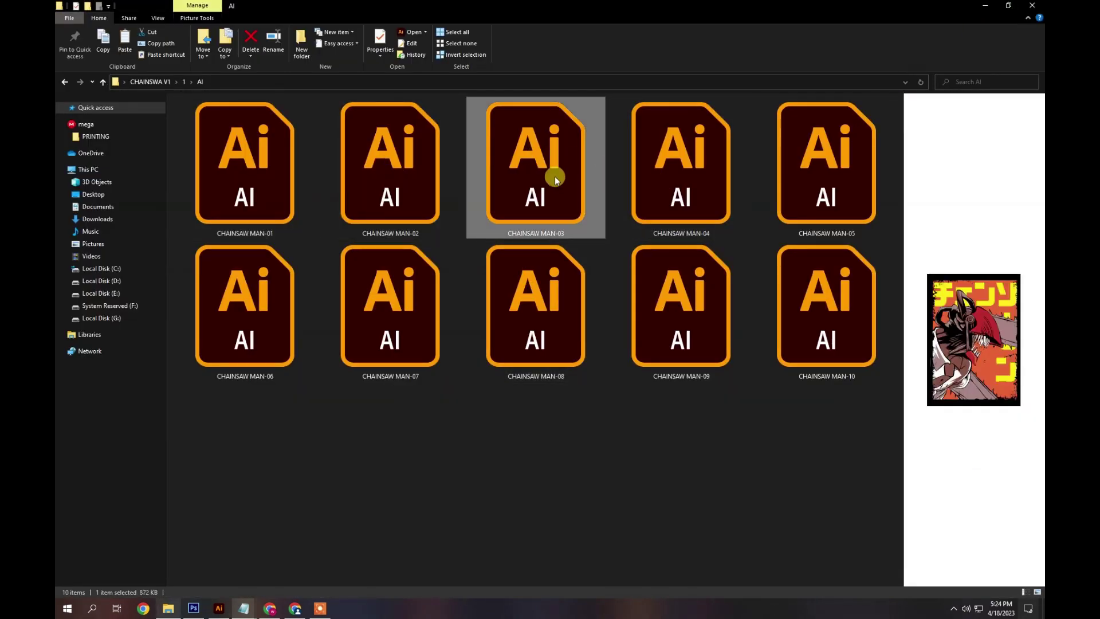
left_click(702, 164)
left_click(816, 151)
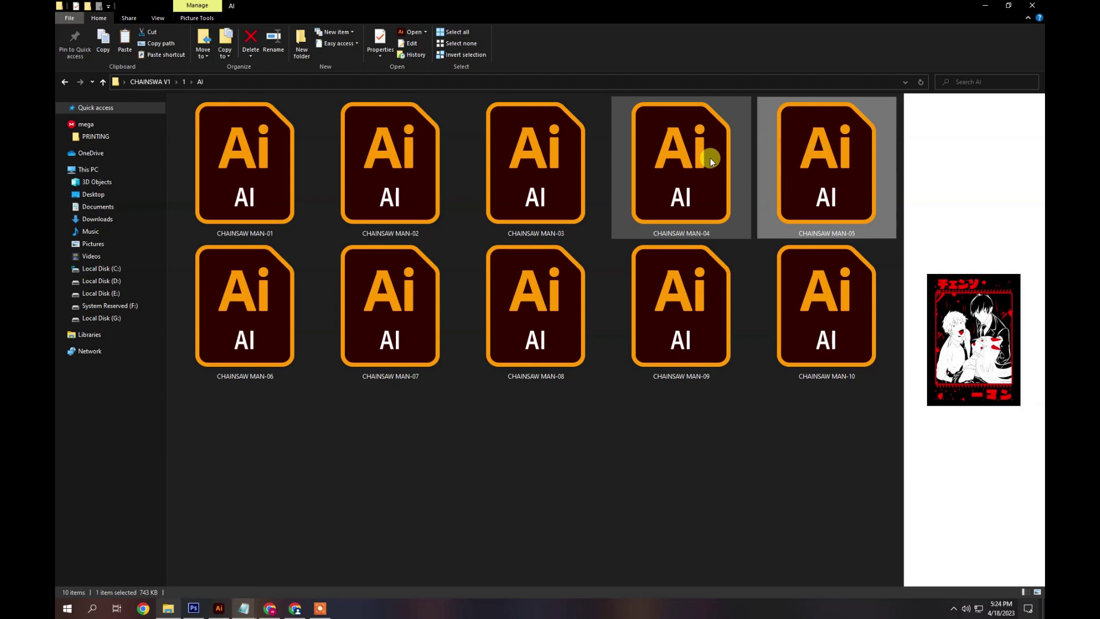
double_click(710, 157)
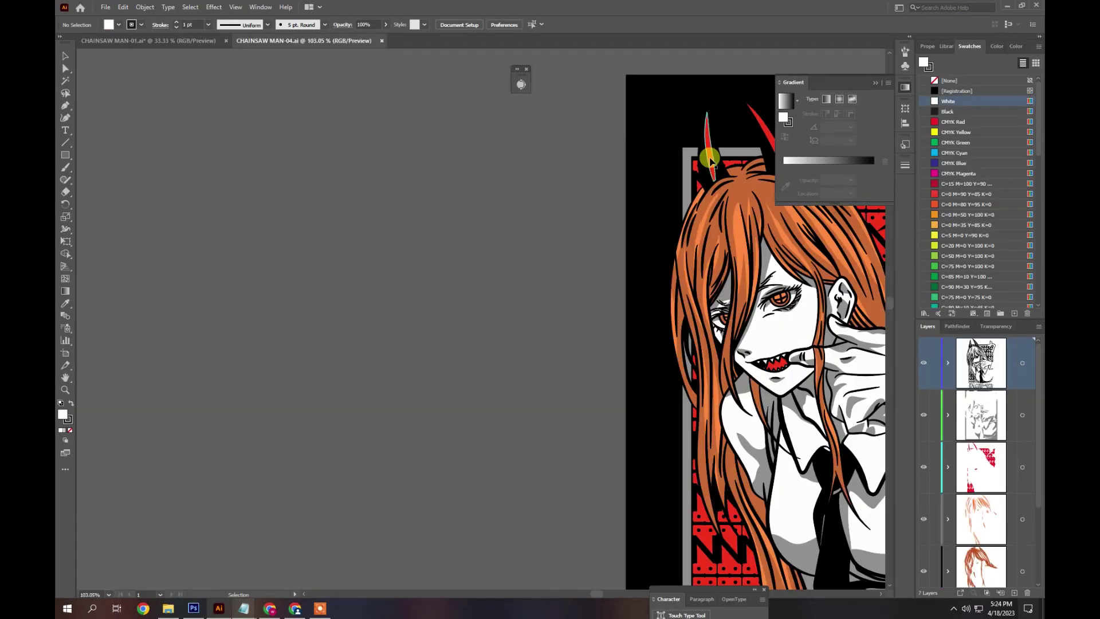
- Move the whole CHAINSAW MAN-04 design off the artboard to its left and pull its black background out to the right of the artwork
scroll(602, 455, "down", 5)
scroll(658, 405, "up", 6)
scroll(658, 411, "down", 3)
left_click_drag(702, 400, 498, 385)
key("ctrl+z")
left_click_drag(457, 153, 289, 380)
left_click(357, 334)
left_click_drag(318, 339, 657, 344)
- Examine the horned girl artwork without its background, checking the linework and colour details up close and at full view
scroll(173, 265, "up", 5)
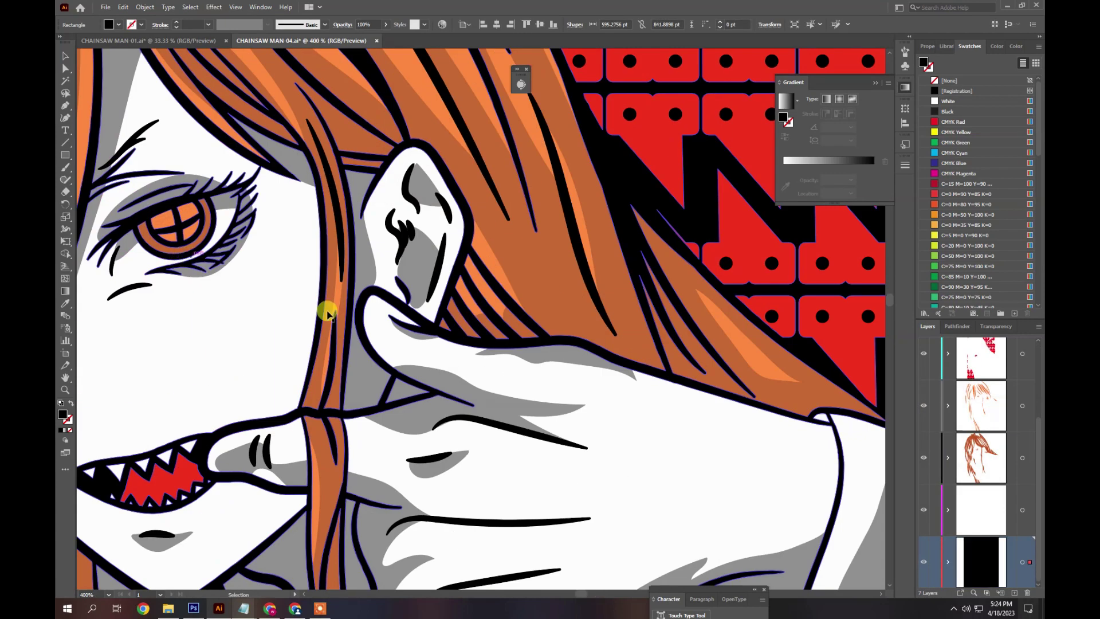
scroll(436, 348, "down", 7)
left_click(491, 375)
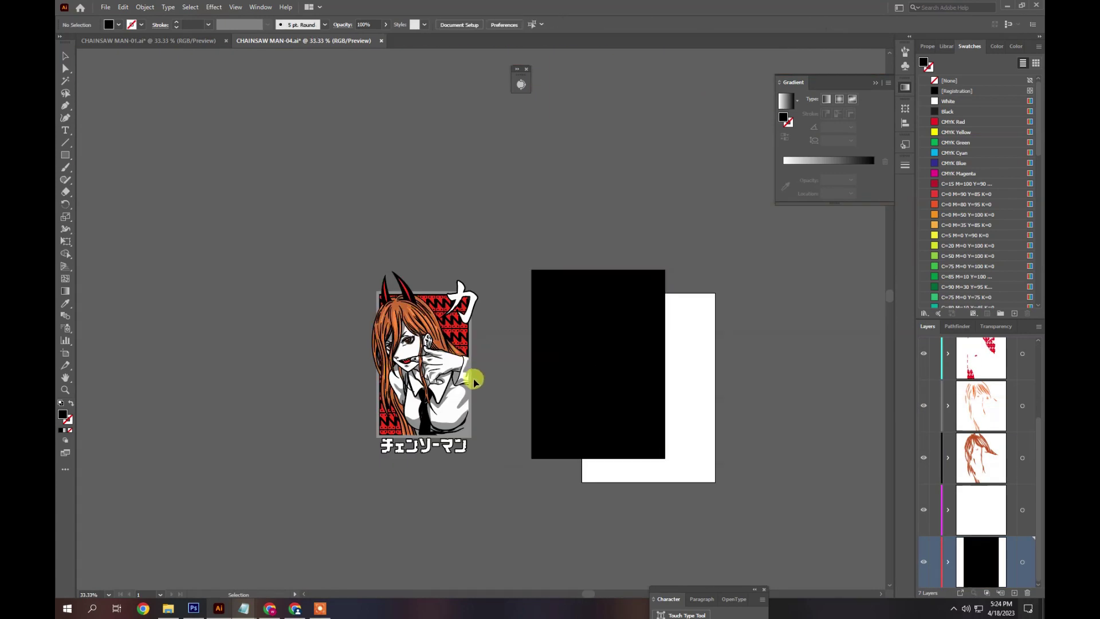
left_click(475, 381)
left_click(351, 378)
scroll(351, 377, "up", 3)
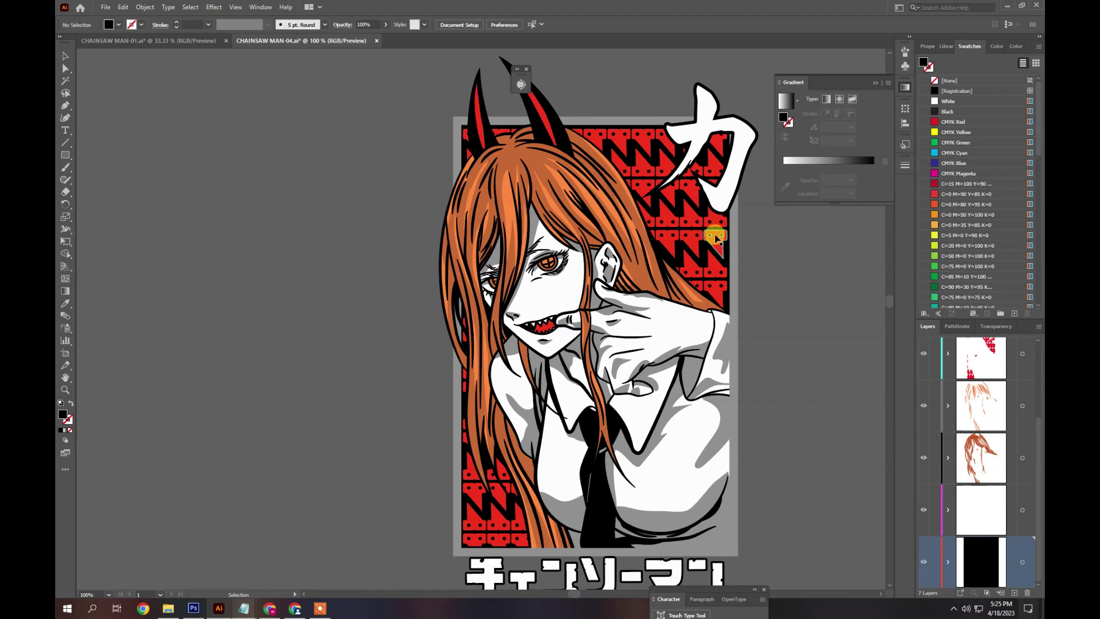
scroll(688, 255, "up", 2)
left_click(700, 252)
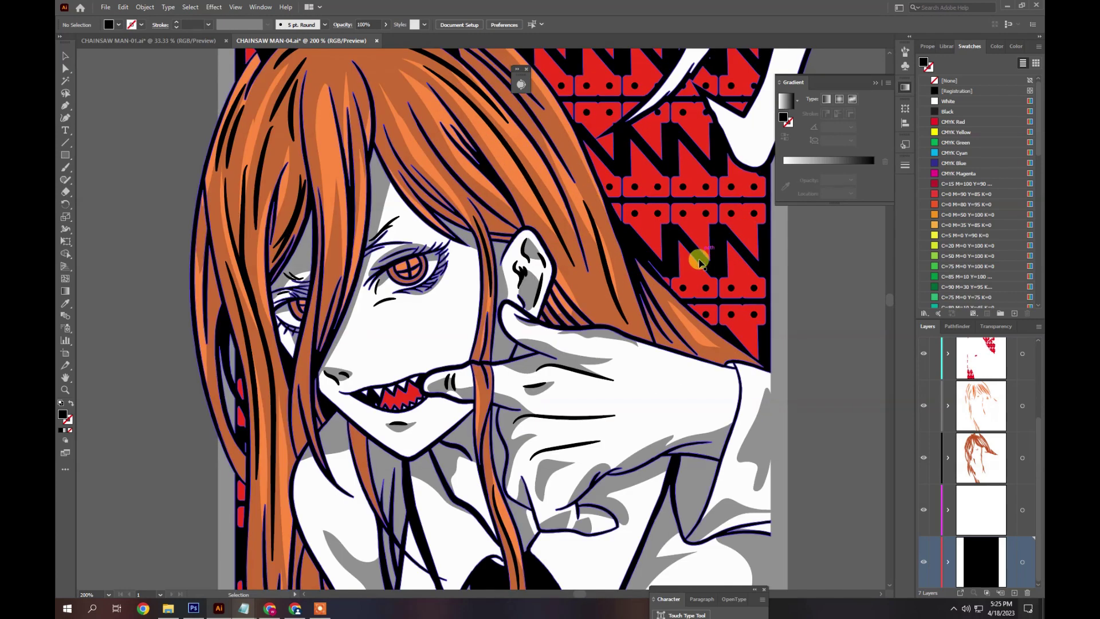
scroll(698, 264, "down", 2)
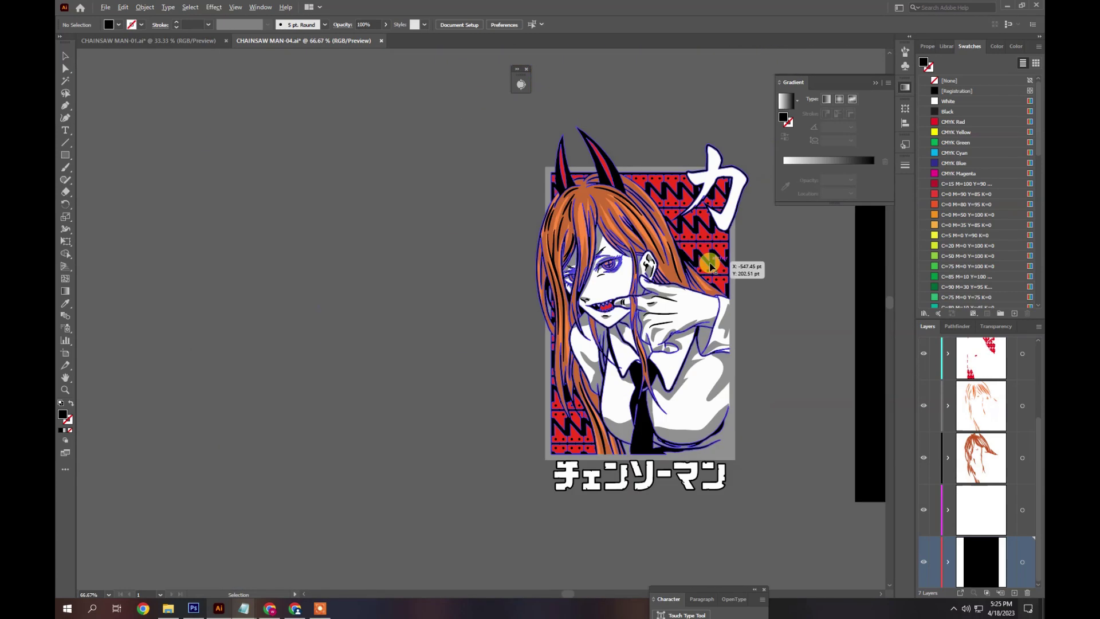
scroll(707, 260, "down", 1)
- Move the black linework group to the left of the colour artwork, and close CHAINSAW MAN-04 without saving
left_click_drag(711, 266, 492, 250)
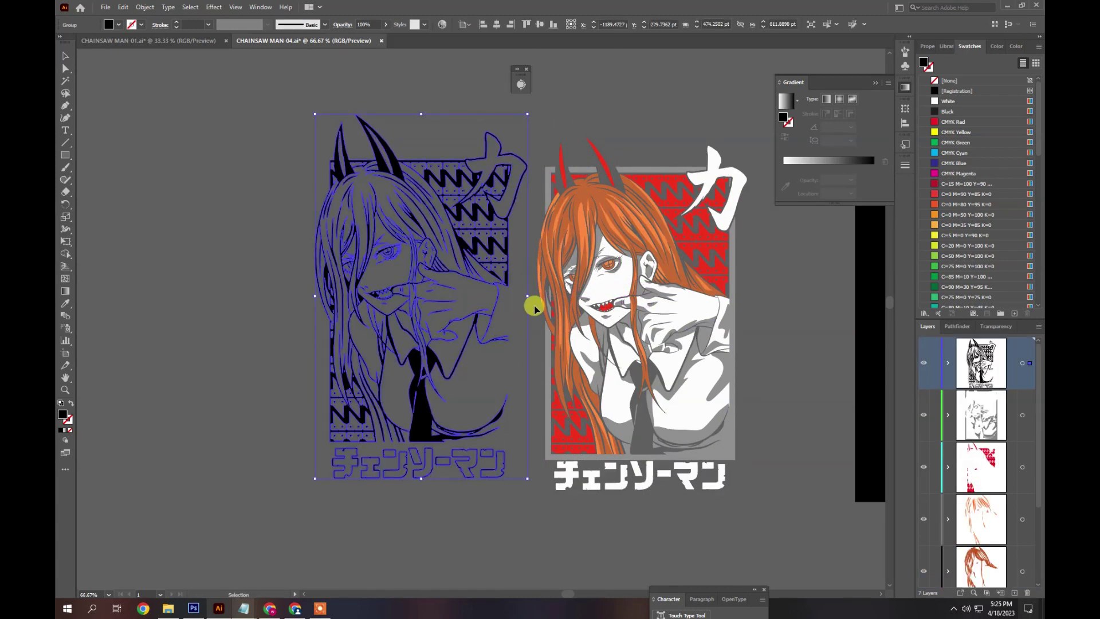
left_click(381, 41)
left_click(606, 314)
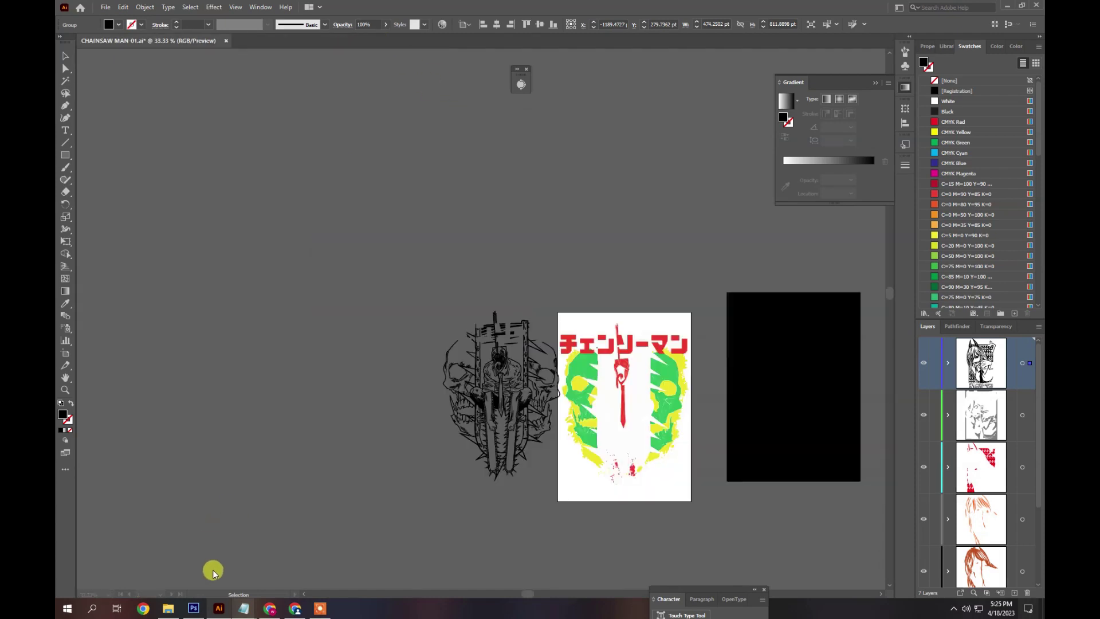
- Go back to the AI folder and open CHAINSAW MAN-03 in Illustrator
scroll(553, 427, "up", 5)
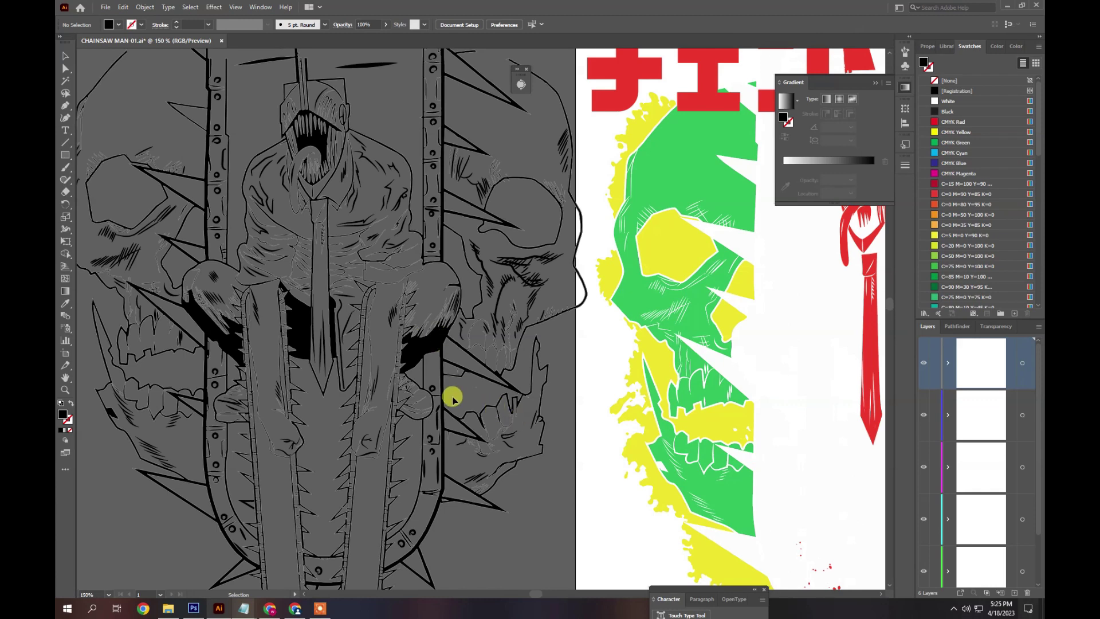
scroll(418, 378, "down", 3)
left_click(168, 608)
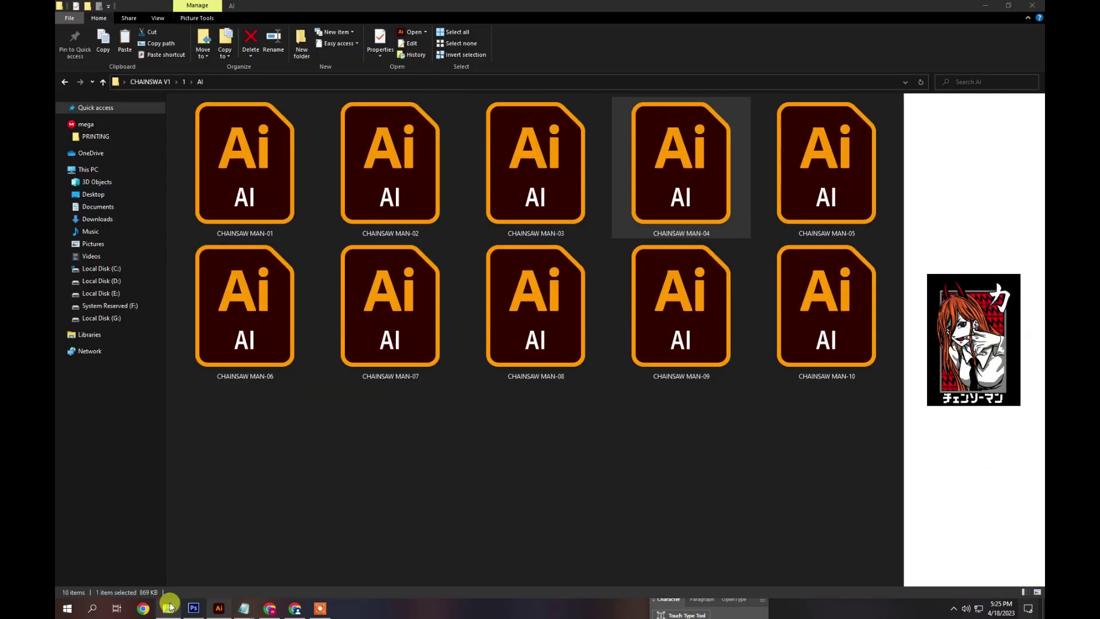
left_click(553, 197)
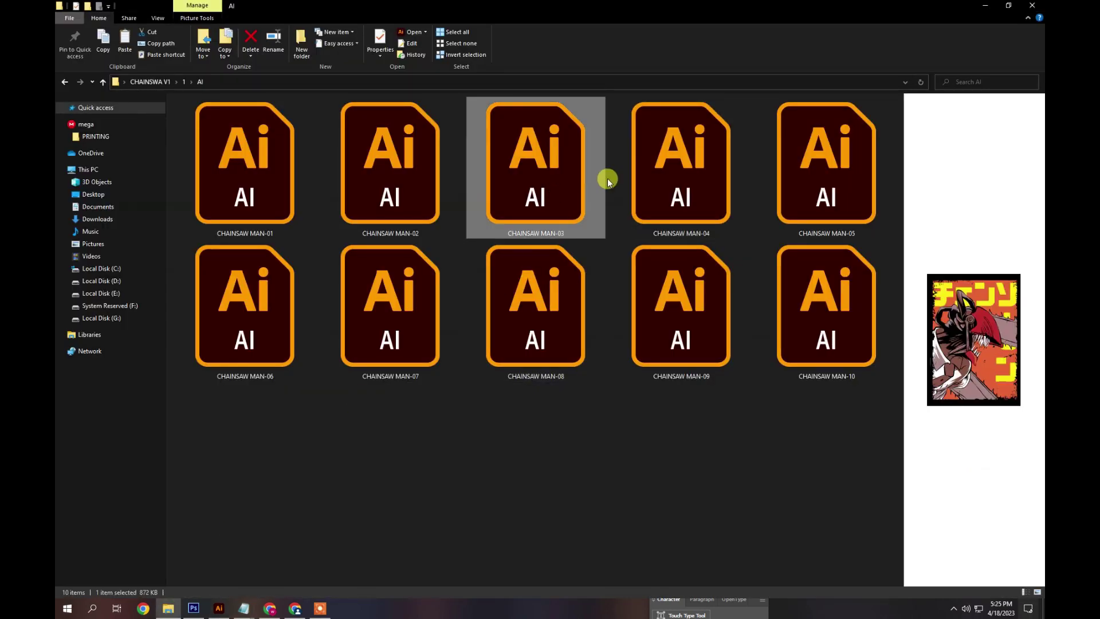
double_click(548, 178)
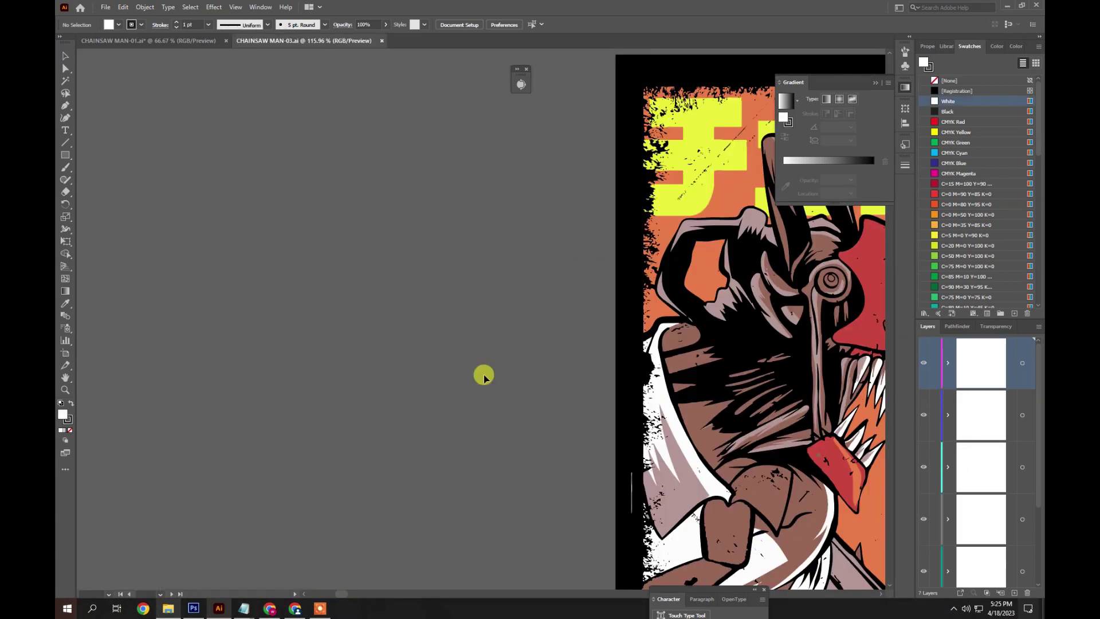
- Move the black background left of the artboard and the brown, mauve and yellow groups to the right, and select all the artwork
left_click_drag(598, 411, 263, 352)
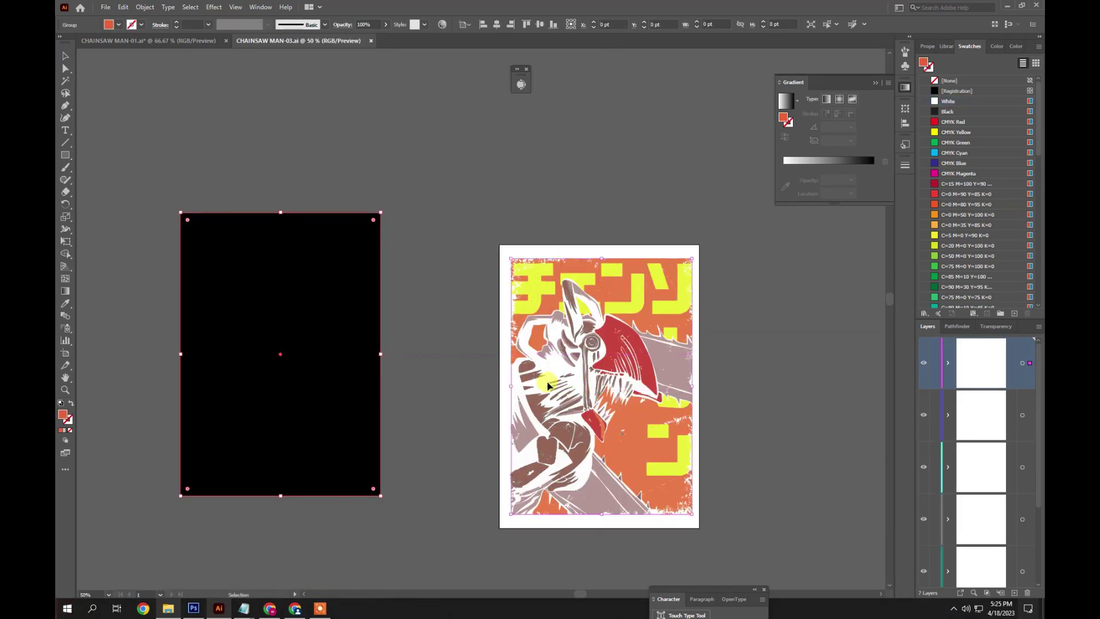
left_click_drag(627, 369, 785, 366)
left_click_drag(663, 361, 725, 358)
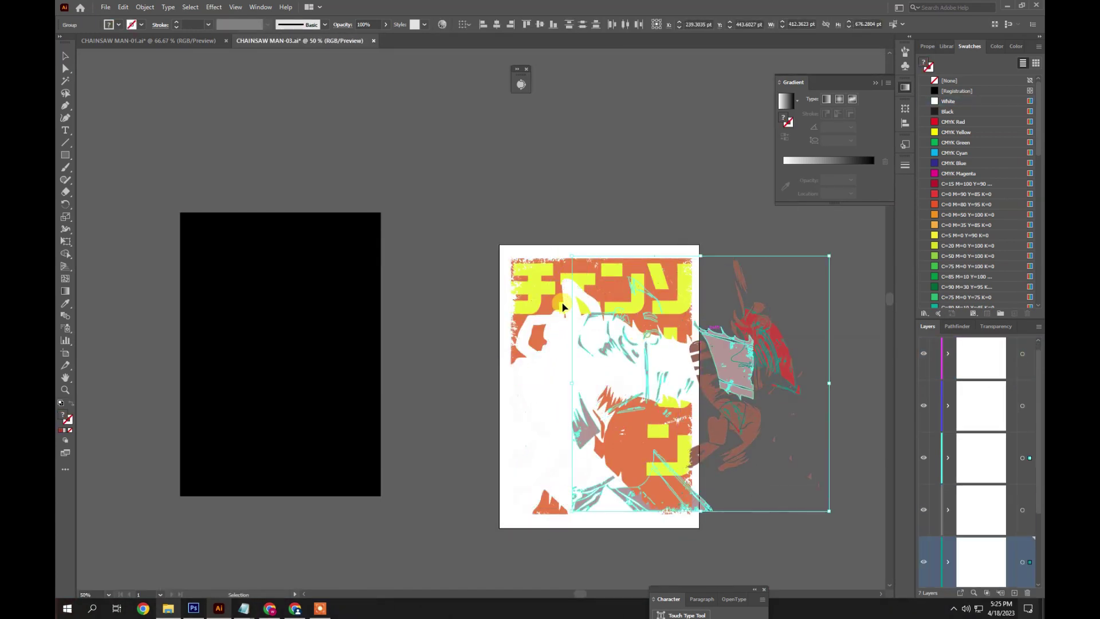
left_click_drag(562, 305, 747, 415)
key("ctrl+a")
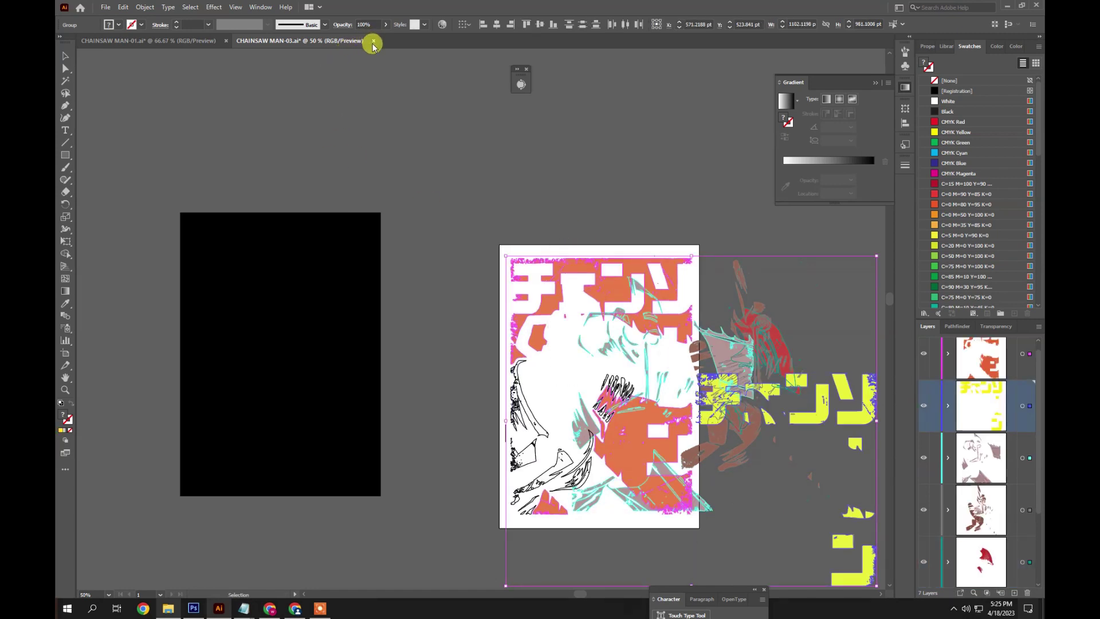
- Close CHAINSAW MAN-03 without saving and open CHAINSAW MAN-05 from the AI folder in Illustrator
left_click(373, 41)
left_click(611, 317)
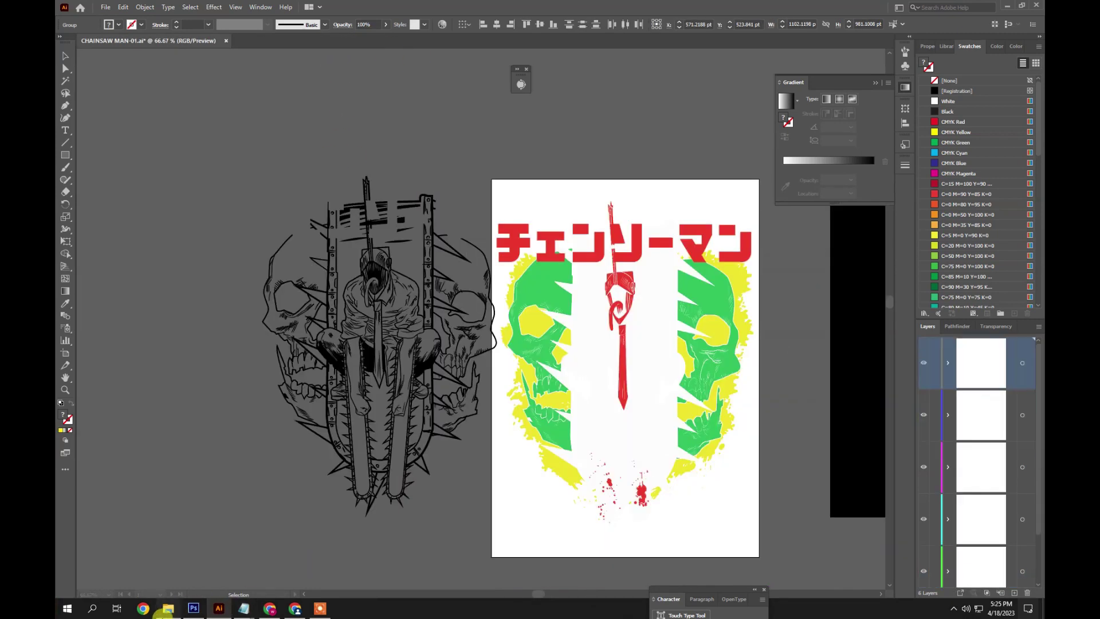
left_click(168, 609)
double_click(694, 181)
left_click(831, 189)
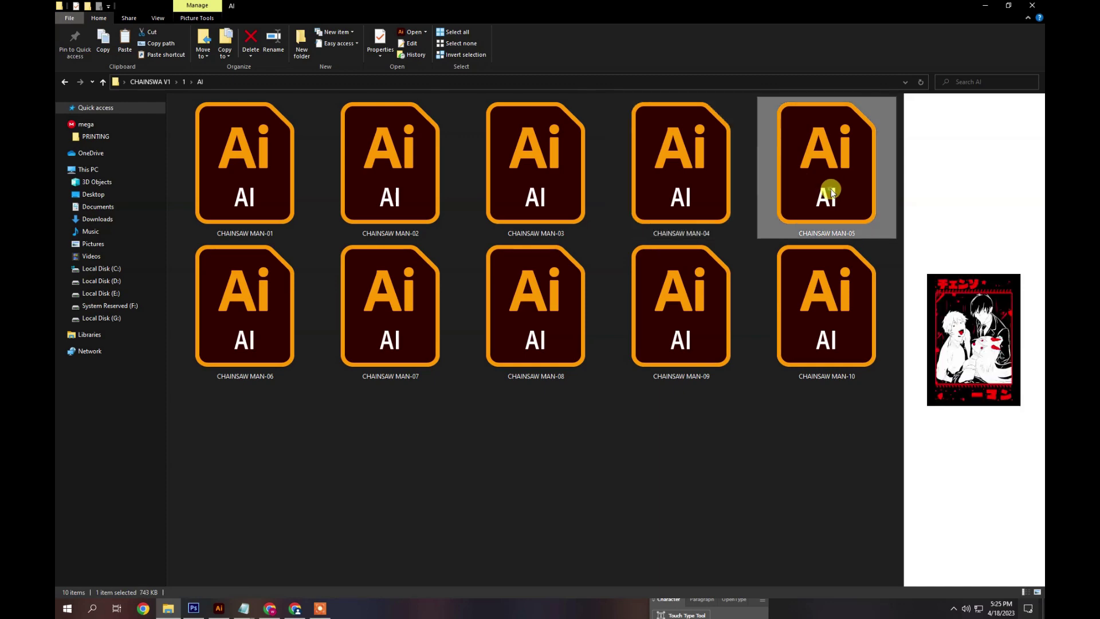
double_click(832, 192)
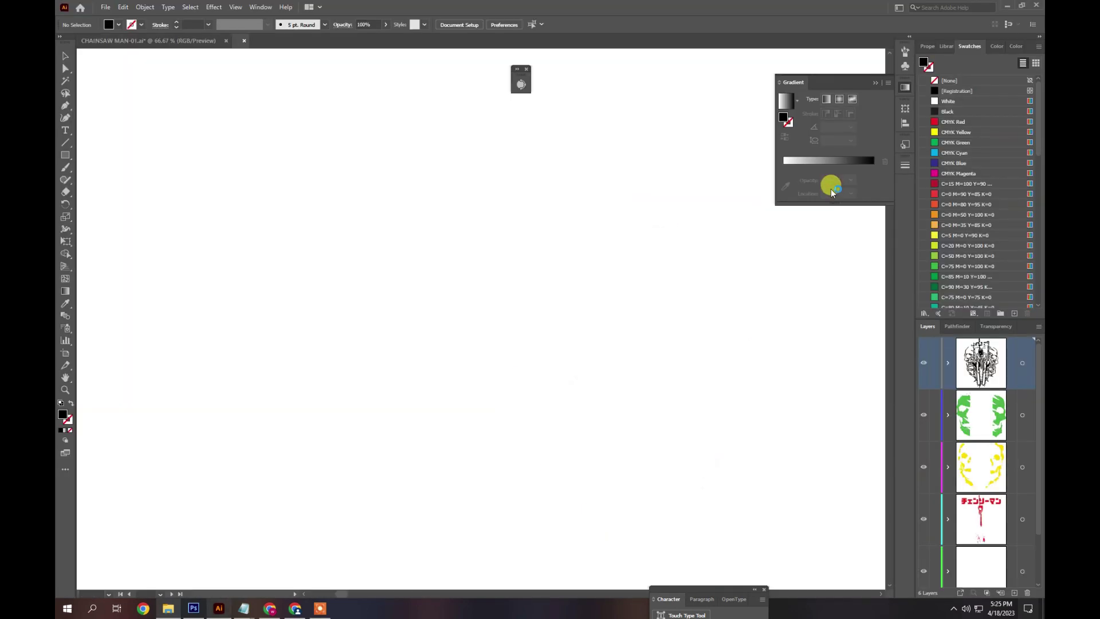
- Move the black background and the white figure group off the artboard to its left, and select all the artwork
key("ctrl+minus")
key("ctrl+minus")
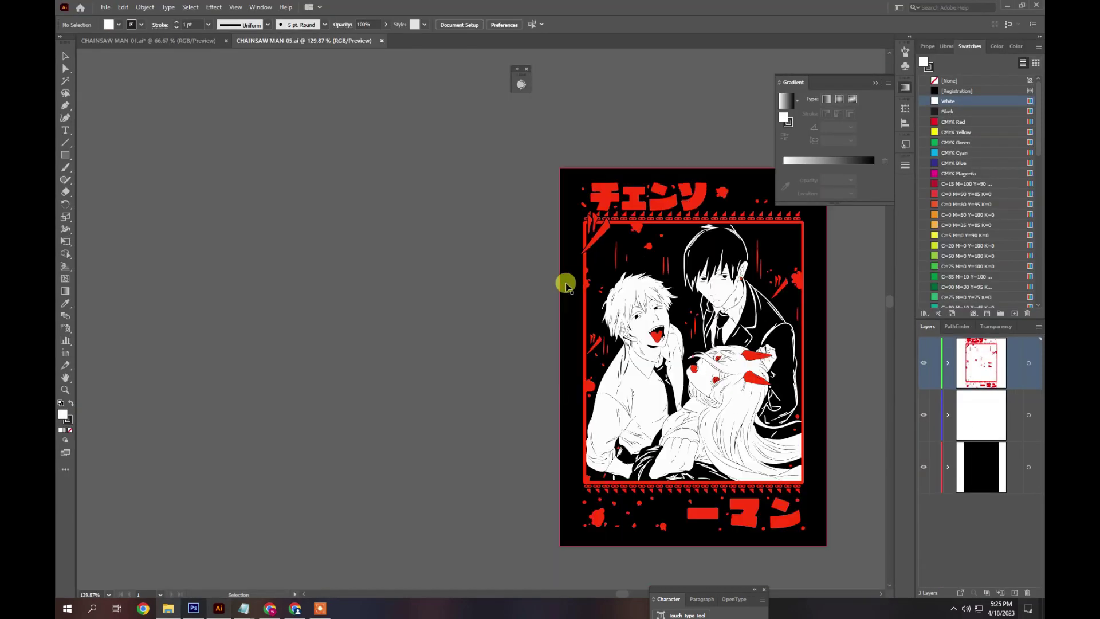
left_click_drag(626, 309, 317, 278)
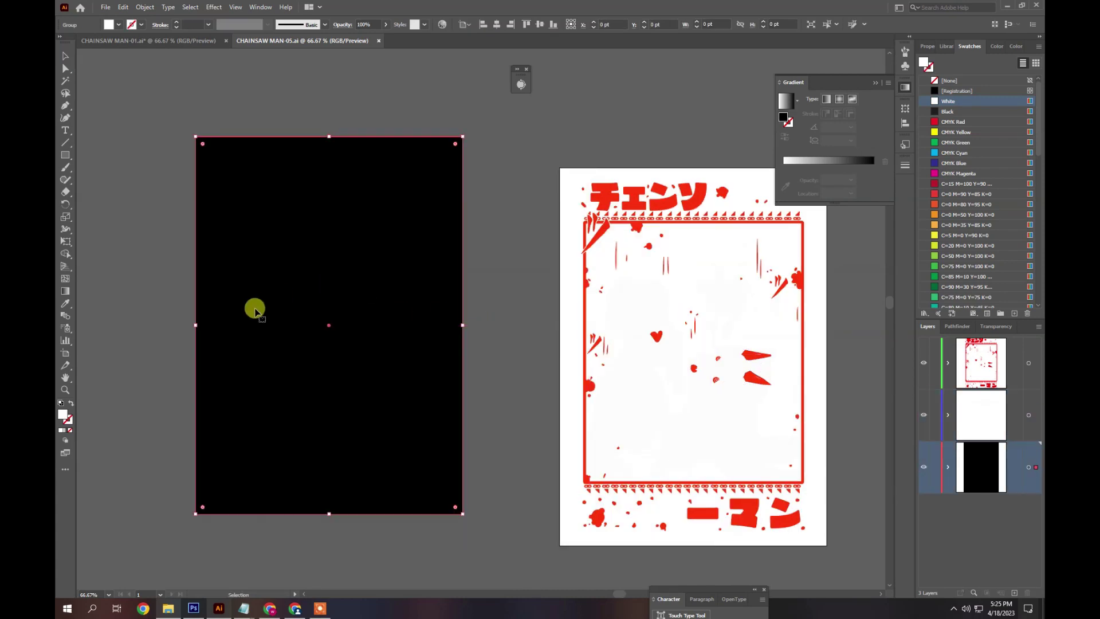
left_click_drag(235, 294, 672, 338)
left_click_drag(821, 332, 778, 334)
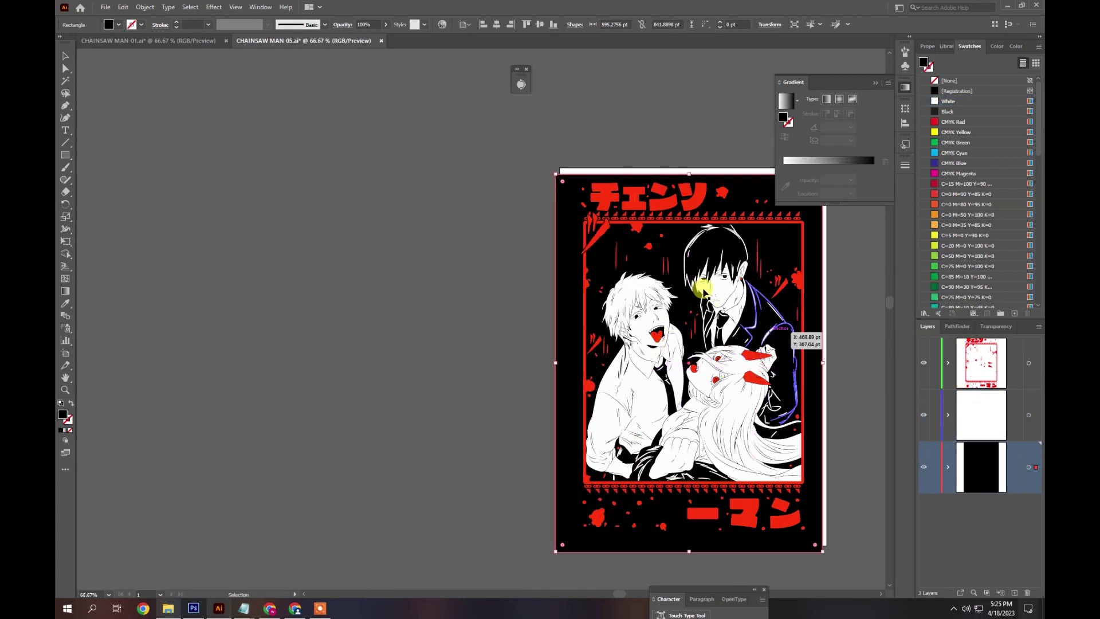
left_click(705, 289)
left_click_drag(739, 298, 479, 288)
left_click(686, 312)
left_click_drag(700, 337, 411, 356)
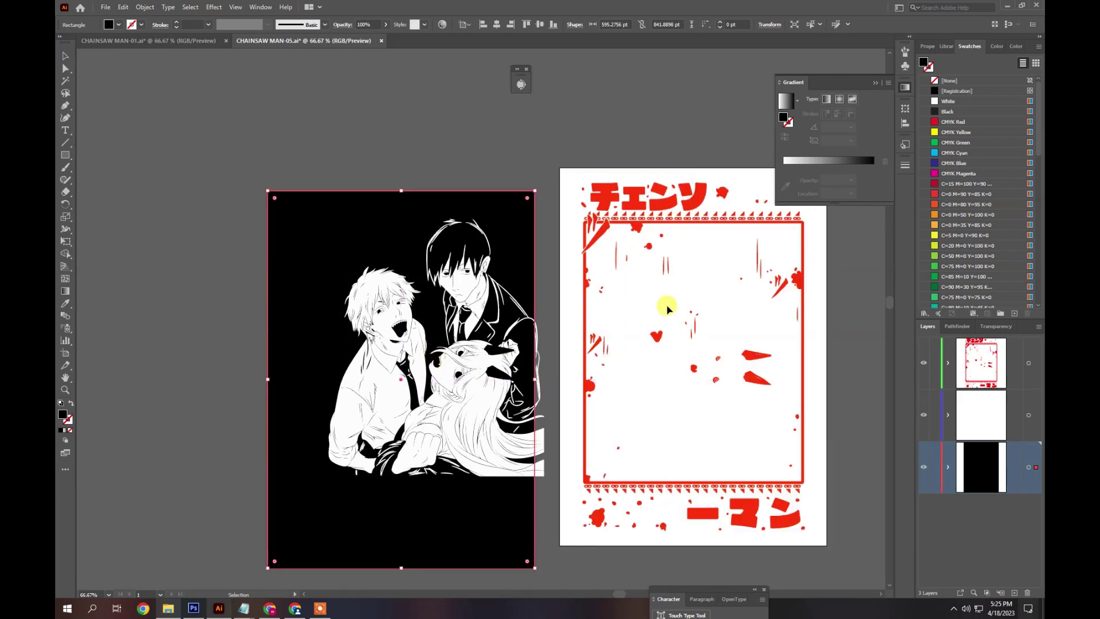
left_click(605, 147)
left_click(809, 447)
key("ctrl+a")
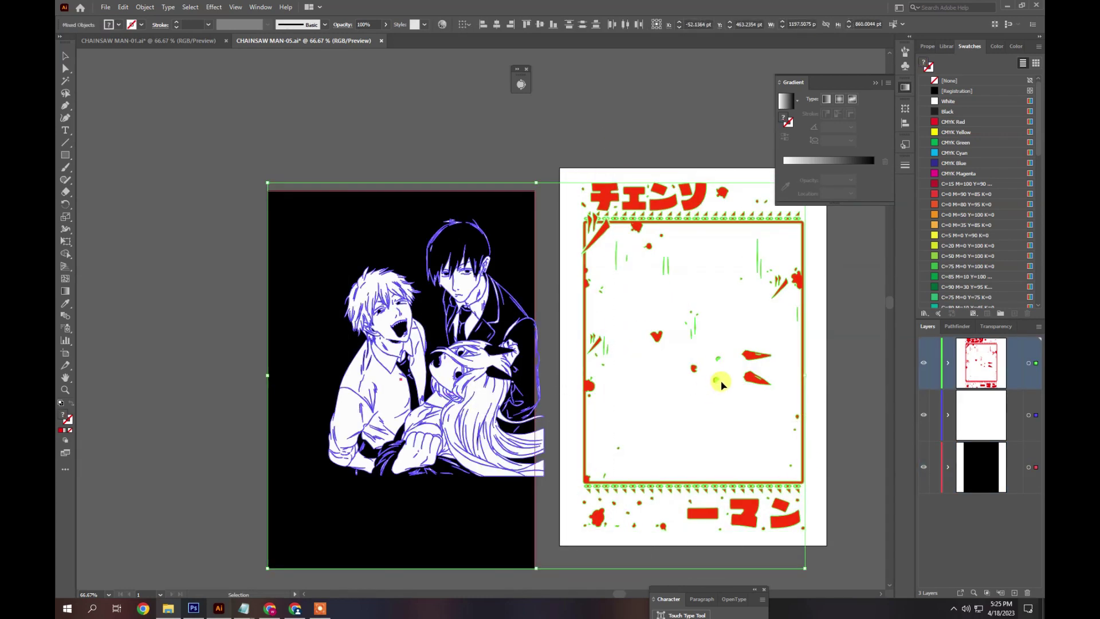
- Close CHAINSAW MAN-05 without saving and open CHAINSAW MAN-06 from the AI folder in Illustrator
key("ctrl+w")
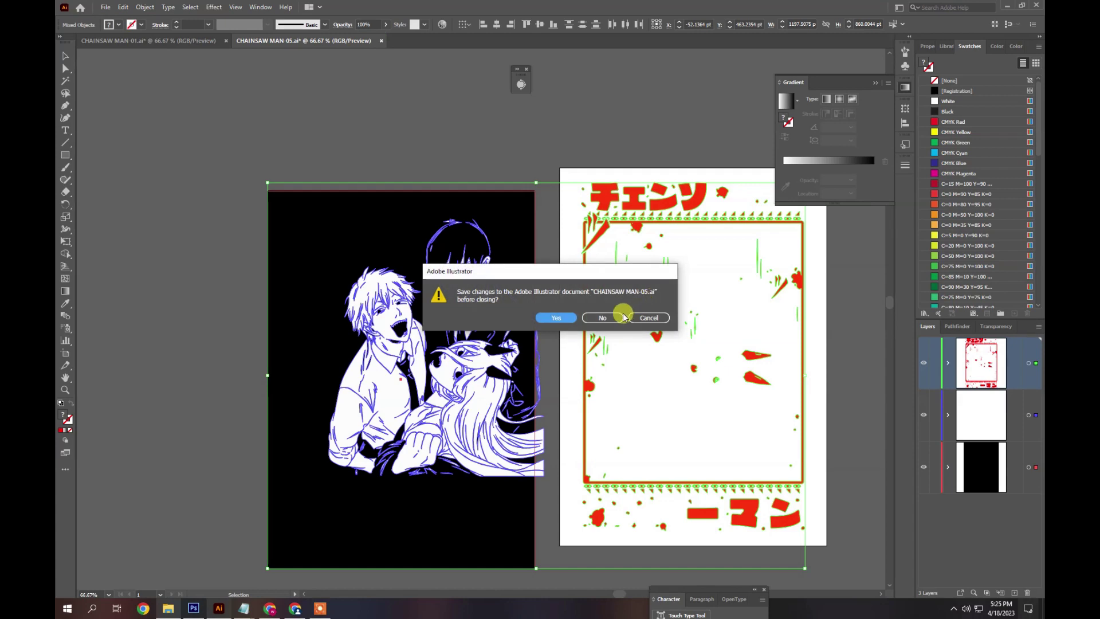
left_click(167, 608)
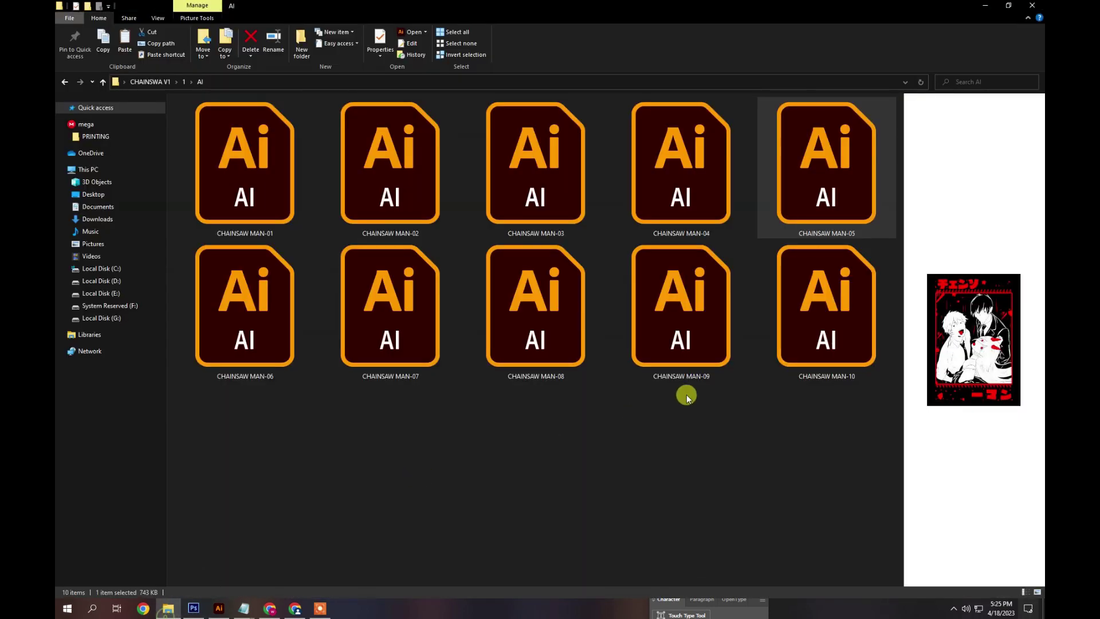
left_click(273, 335)
double_click(273, 337)
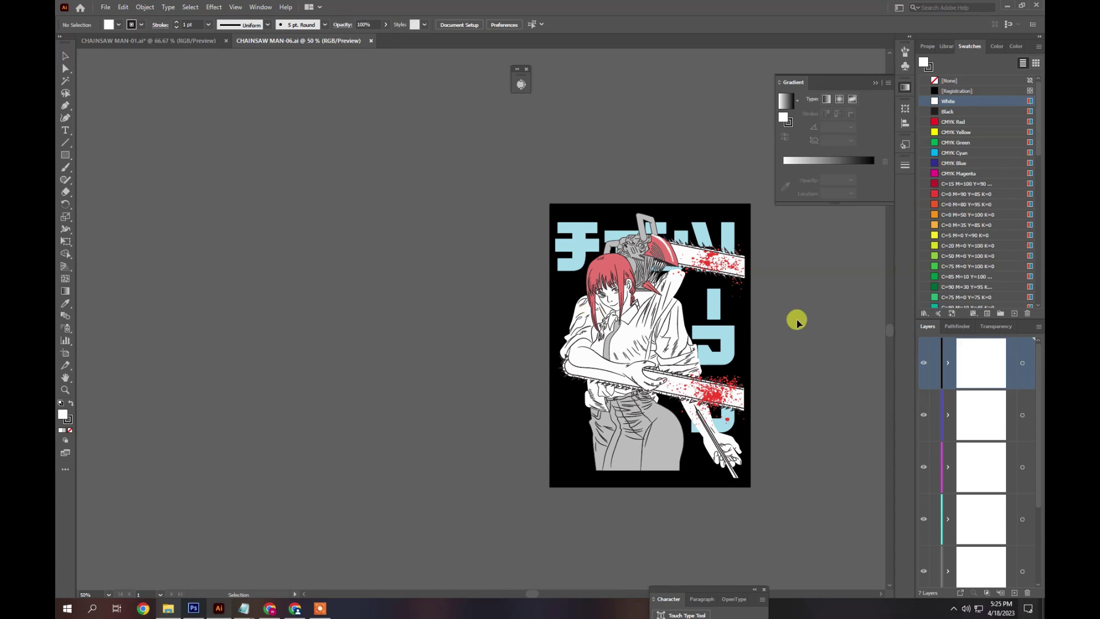
- Shift the black background of CHAINSAW MAN-06 to the left and move it back behind the figures
left_click_drag(741, 302, 695, 313)
left_click(675, 318)
left_click_drag(523, 335, 569, 324)
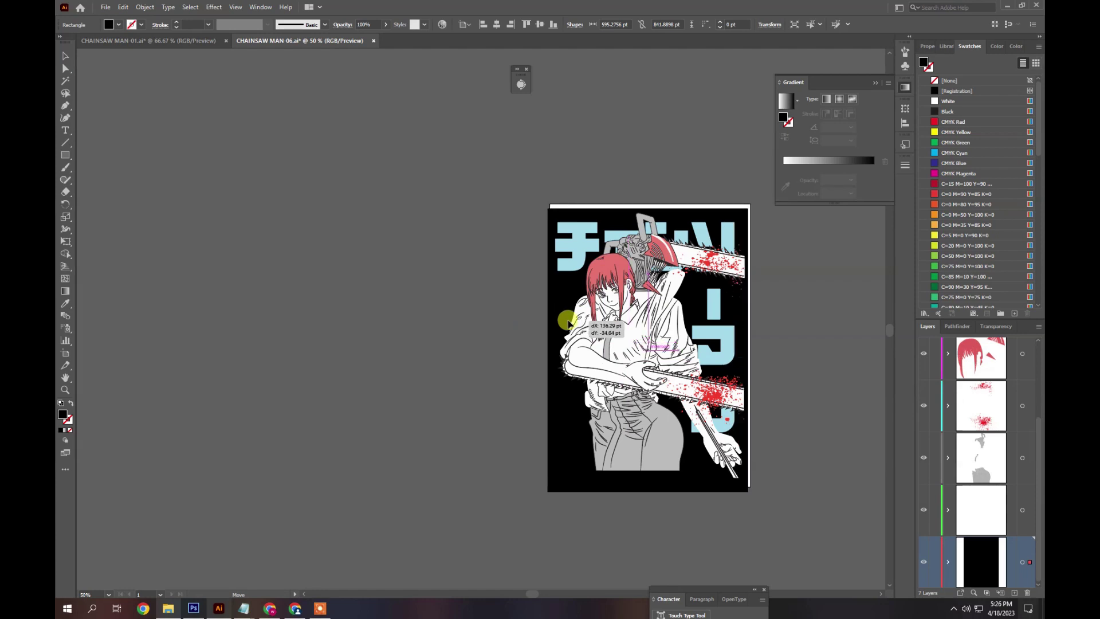
- Close CHAINSAW MAN-06 without saving and open CHAINSAW MAN-07 from the AI folder in Illustrator
left_click(375, 43)
left_click(599, 311)
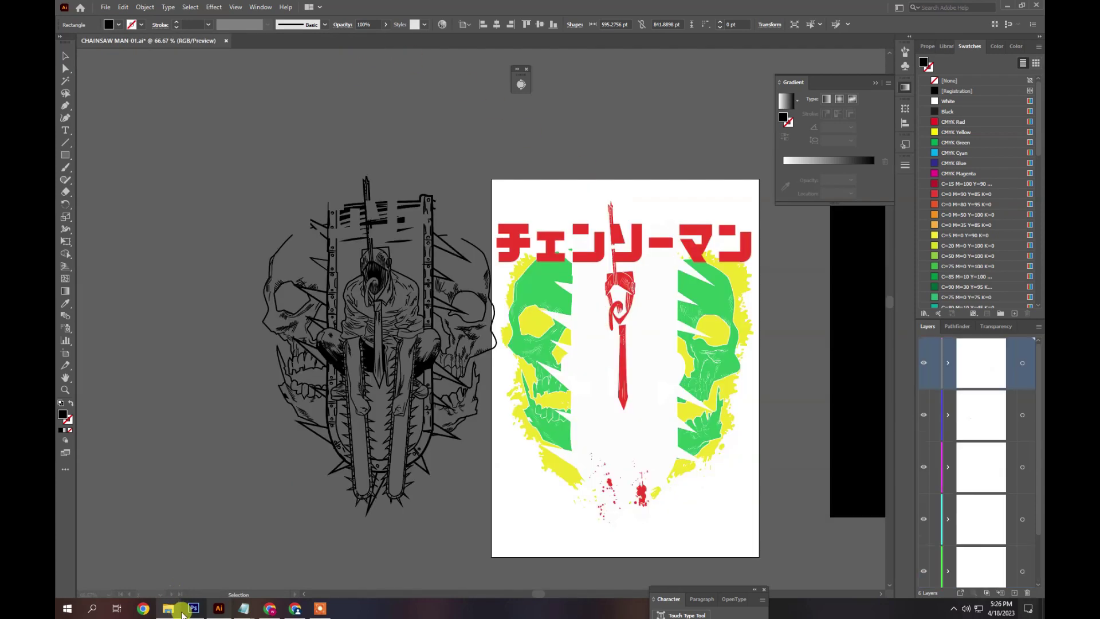
left_click(169, 608)
double_click(389, 305)
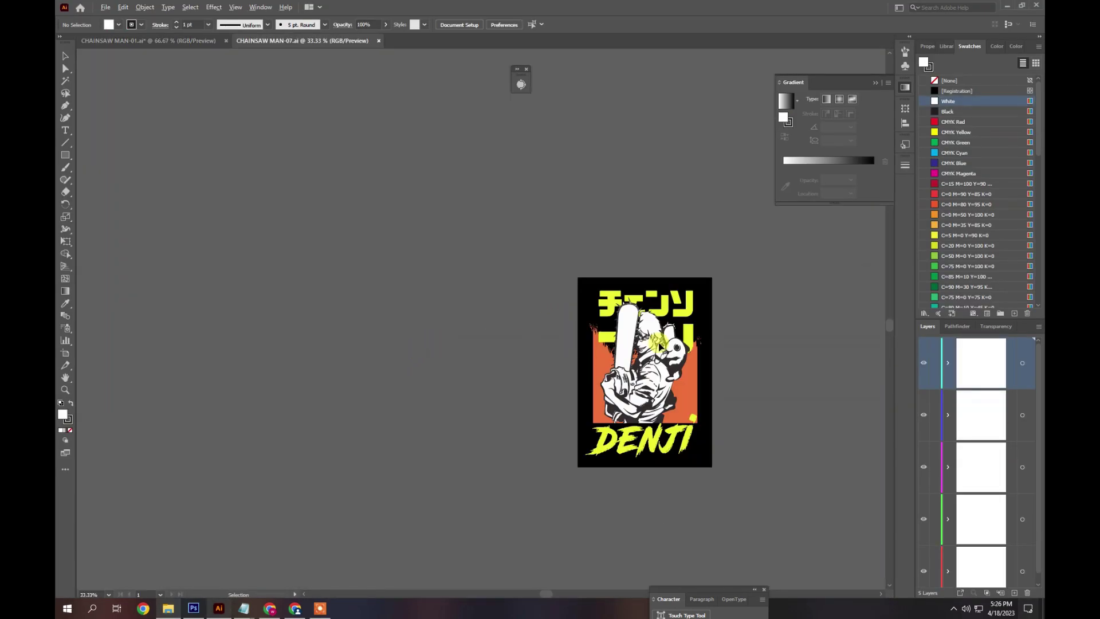
- Move the black background, the dark linework and the white figure group of CHAINSAW MAN-07 off the artboard to its left
left_click(755, 287)
scroll(765, 309, "down", 2)
left_click_drag(670, 360, 439, 369)
left_click_drag(662, 388, 518, 388)
scroll(449, 348, "up", 3)
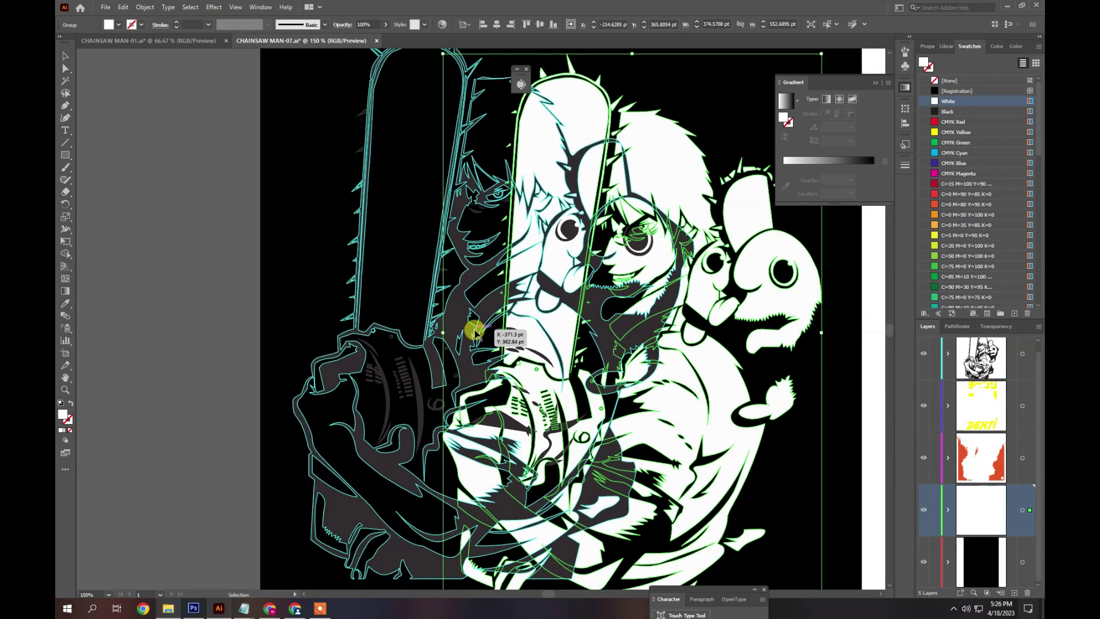
scroll(469, 335, "down", 4)
left_click(334, 304)
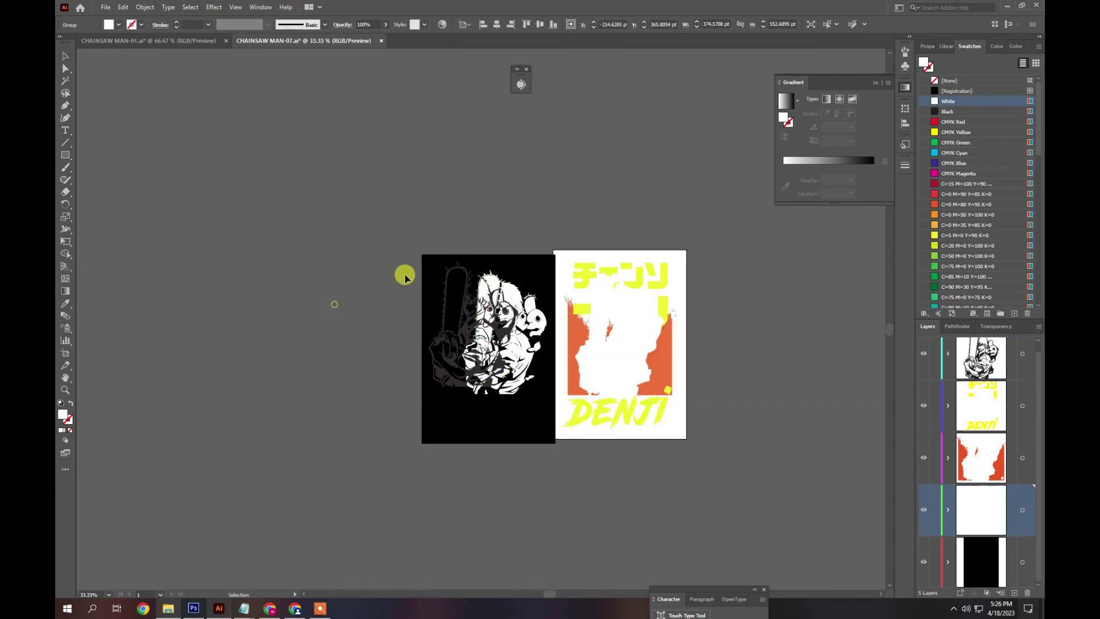
- Close CHAINSAW MAN-07 without saving and open CHAINSAW MAN-08 from the AI folder in Illustrator
left_click(381, 41)
left_click(604, 315)
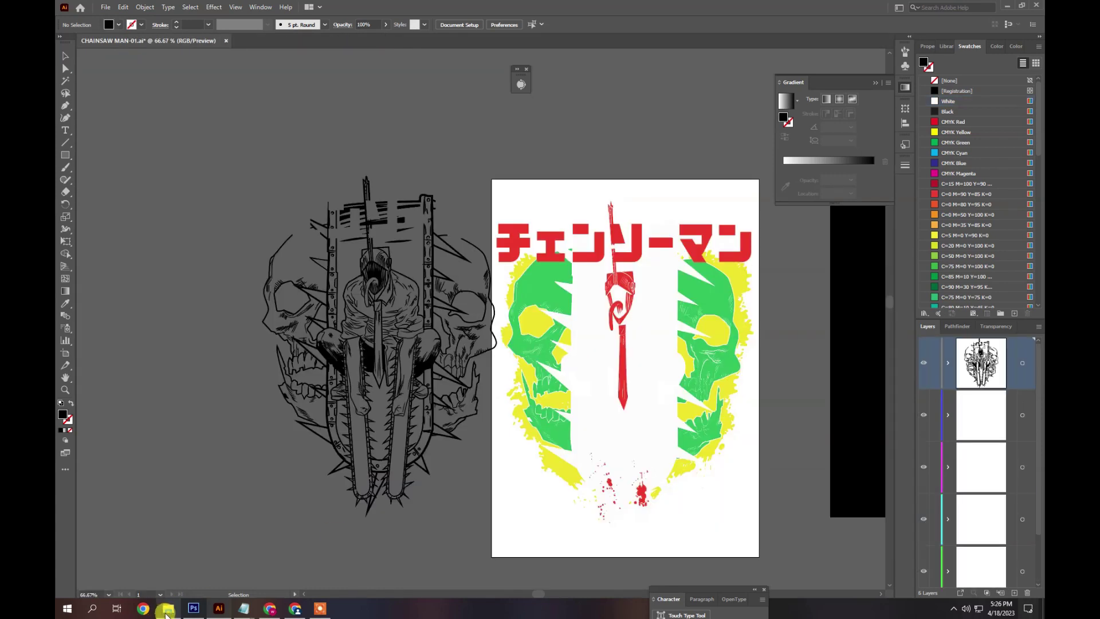
left_click(165, 609)
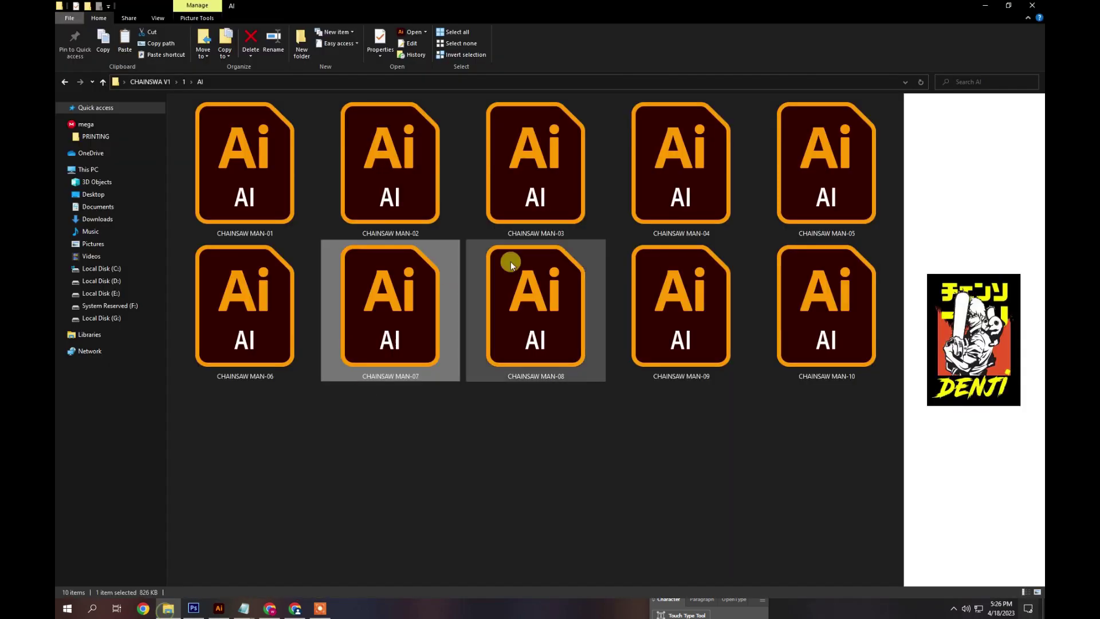
double_click(563, 302)
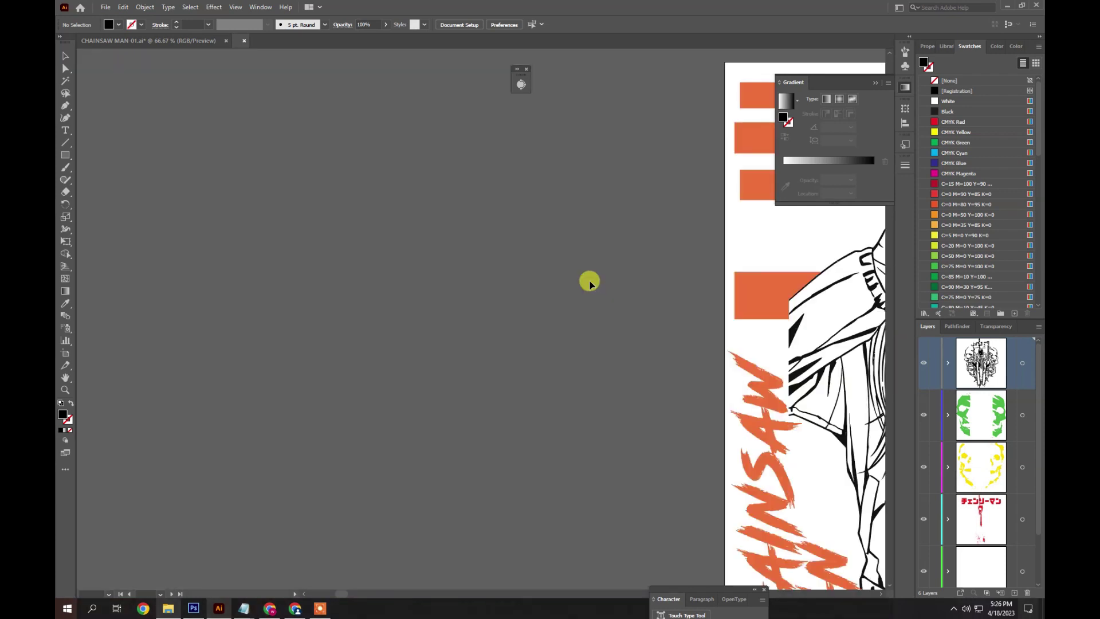
- Move the black figure linework of CHAINSAW MAN-08 off the artboard to its left, clear of the orange lettering, and inspect it up close
key("ctrl+minus")
key("ctrl+minus")
key("ctrl+minus")
key("ctrl+minus")
left_click(553, 392)
left_click_drag(553, 392, 312, 374)
key("ctrl+plus")
key("ctrl+plus")
key("ctrl+plus")
key("ctrl+plus")
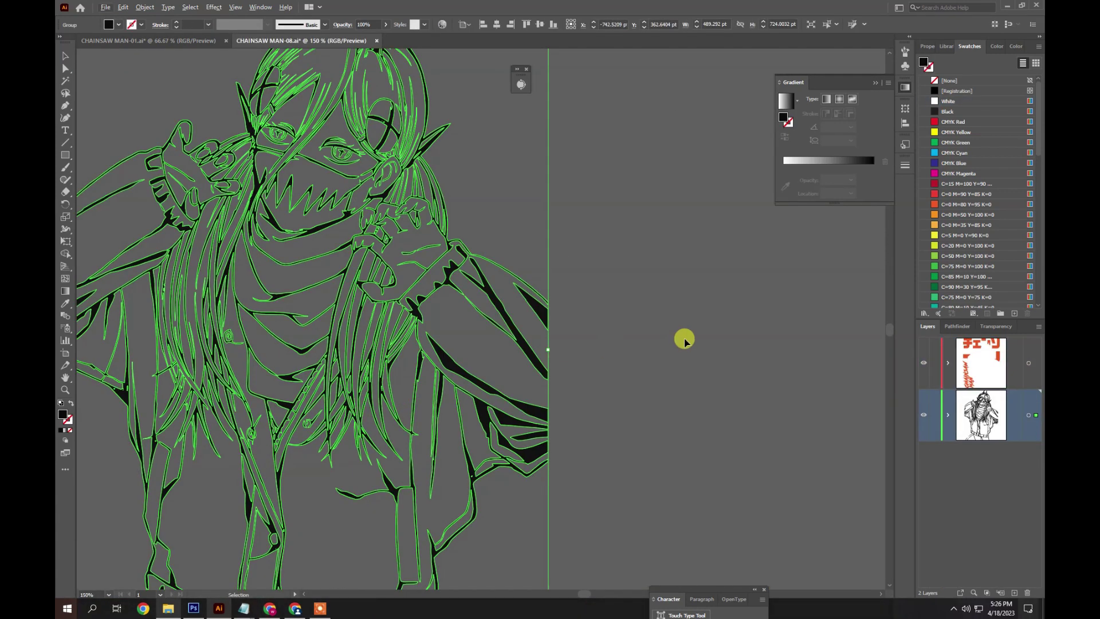
left_click(685, 339)
scroll(642, 358, "down", 2)
left_click(545, 312)
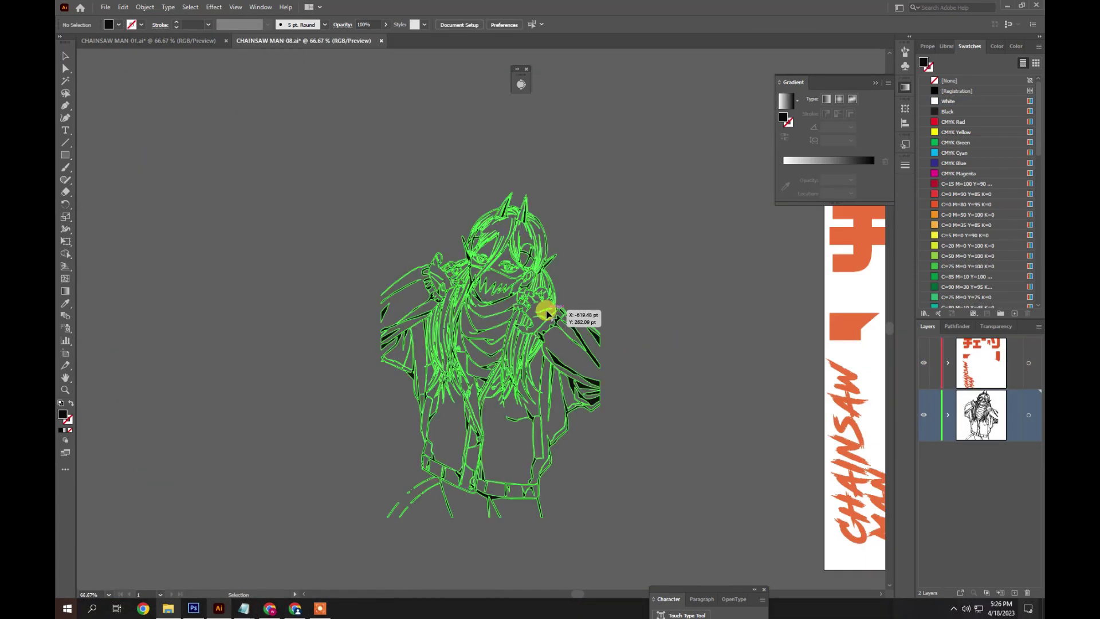
- Close CHAINSAW MAN-08 without saving and open CHAINSAW MAN-09 from the AI folder in Illustrator
left_click(382, 41)
left_click(602, 319)
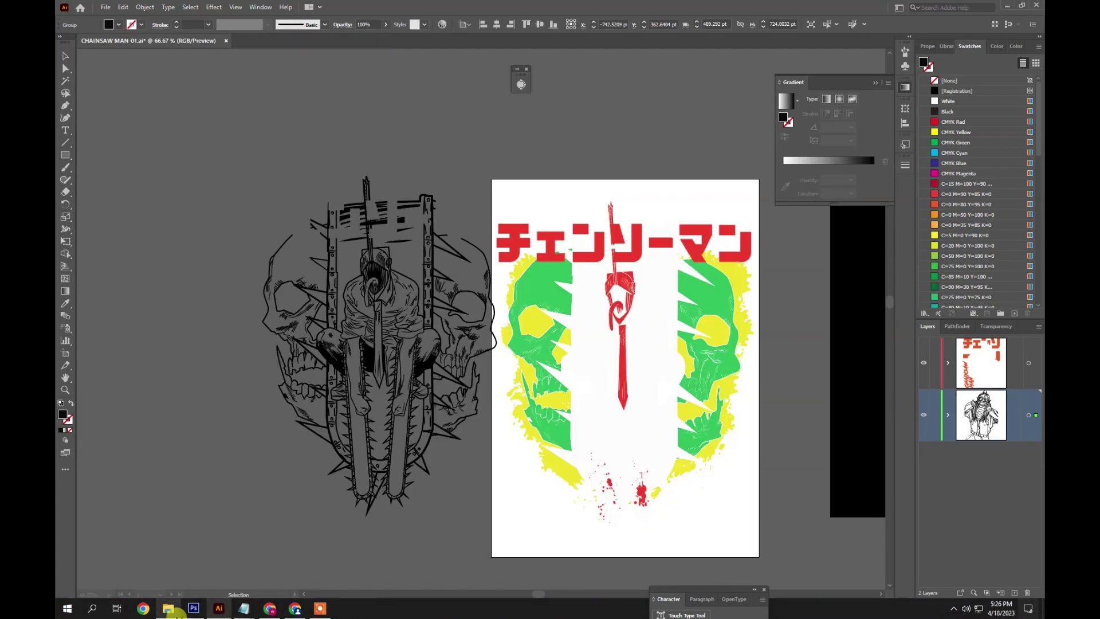
key("alt+Tab")
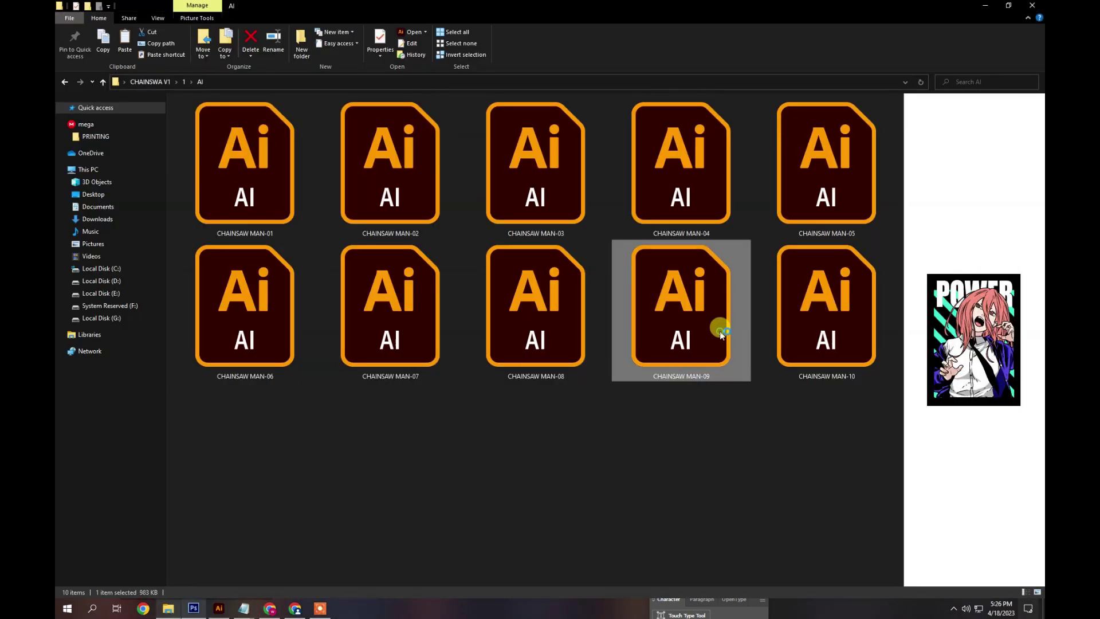
double_click(720, 331)
- Move the black linework of CHAINSAW MAN-09 off the artboard to its left, and undo the same move of the skin shapes
scroll(342, 423, "down", 3)
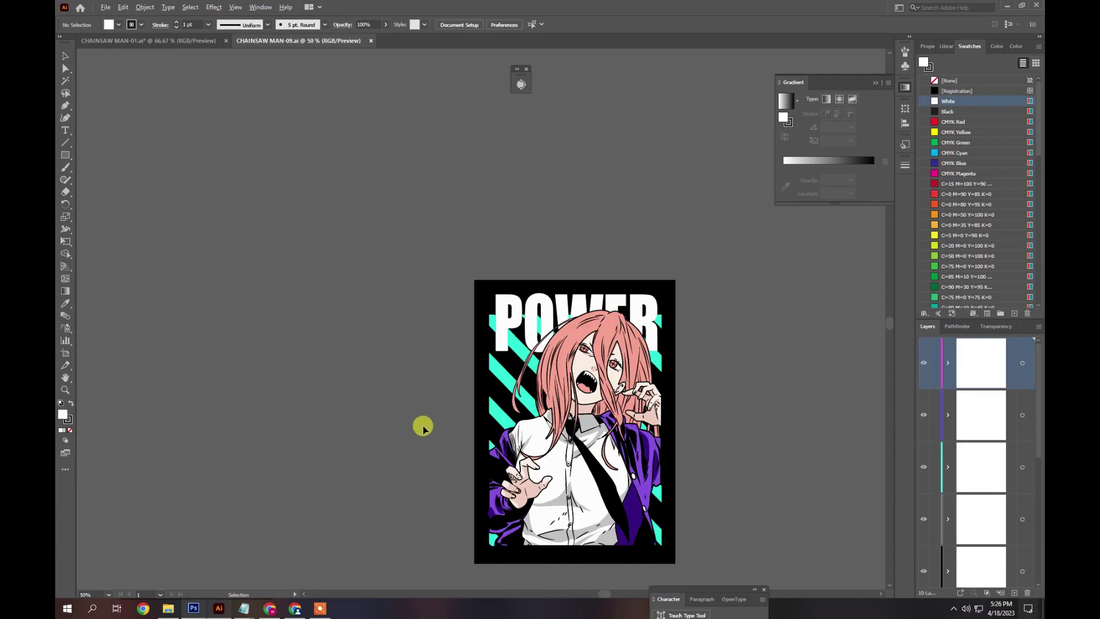
scroll(585, 421, "up", 3)
scroll(616, 368, "down", 3)
left_click_drag(627, 370, 421, 356)
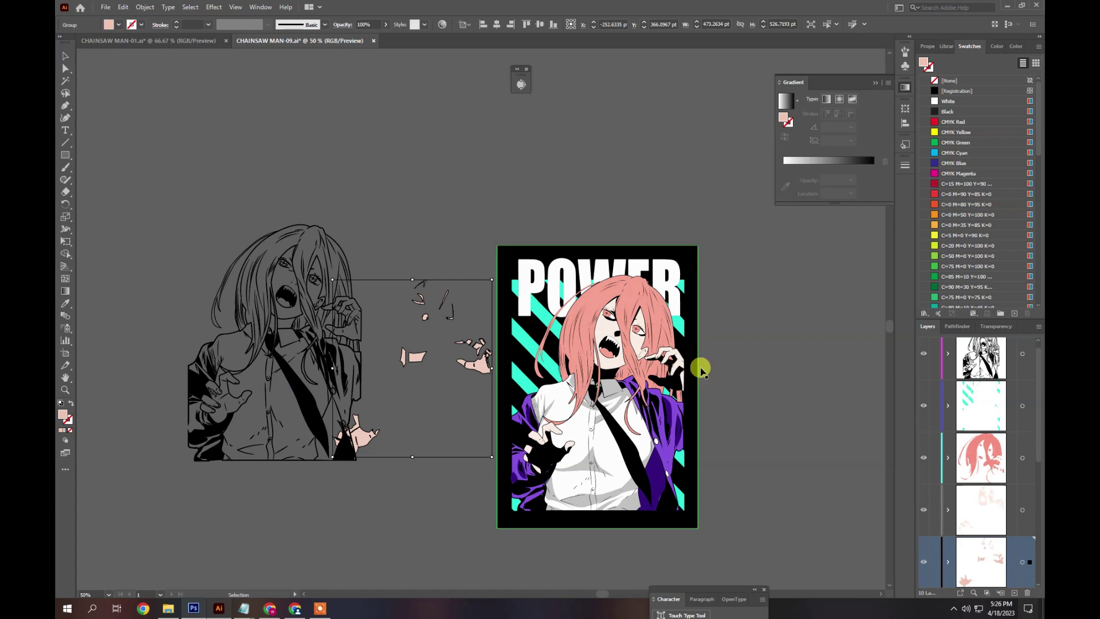
key("ctrl+z")
- Move the remaining colour artwork and background off the artboard to its right, and pull the black background out from behind the figure
left_click_drag(502, 189, 691, 522)
left_click_drag(651, 464, 851, 422)
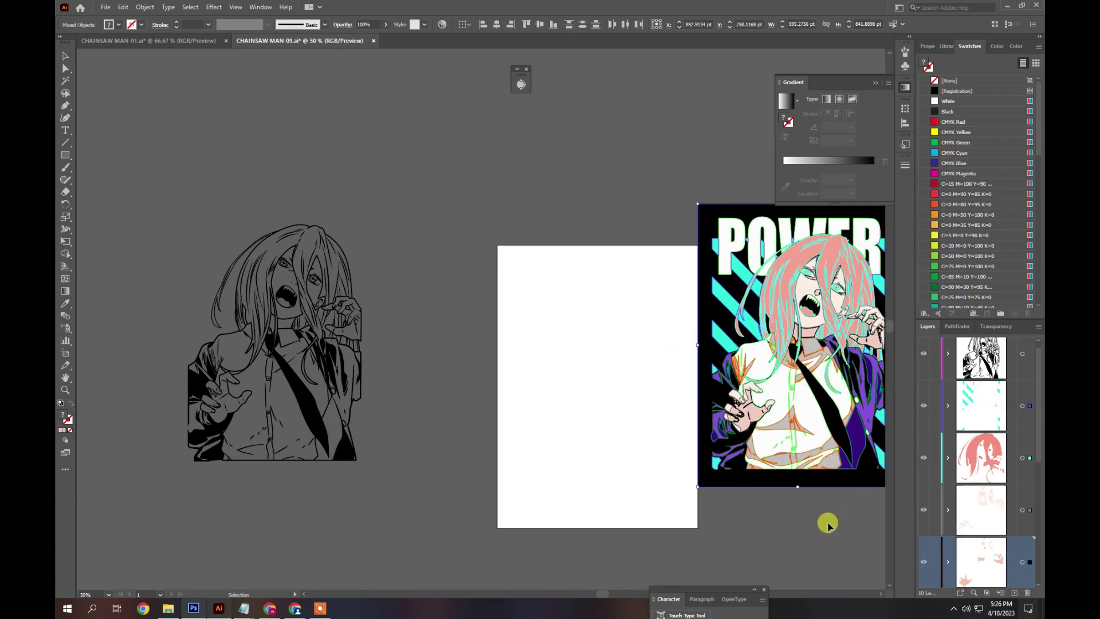
left_click_drag(825, 482, 535, 462)
scroll(802, 297, "up", 3)
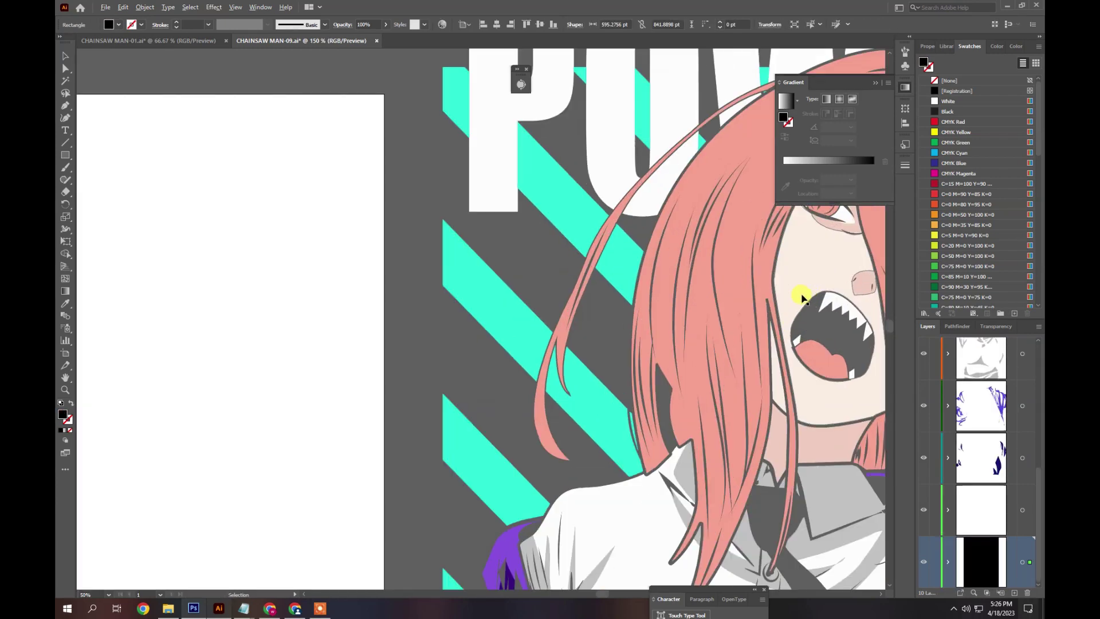
scroll(601, 251, "down", 5)
scroll(458, 263, "up", 5)
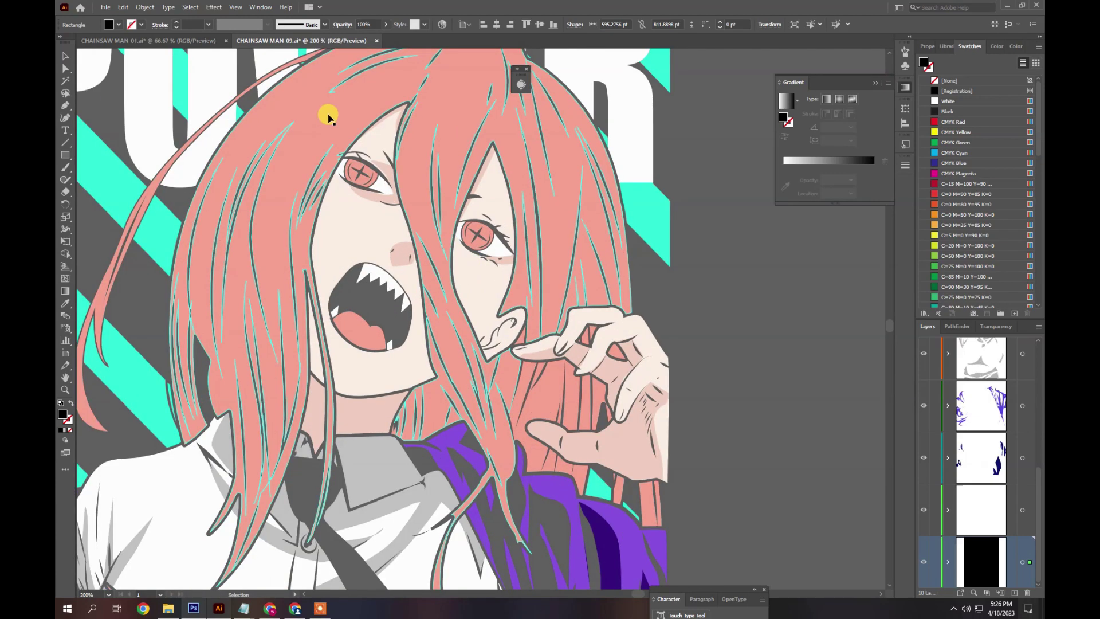
- Close CHAINSAW MAN-09 without saving and open CHAINSAW MAN-10 from the AI folder in Illustrator
left_click(376, 41)
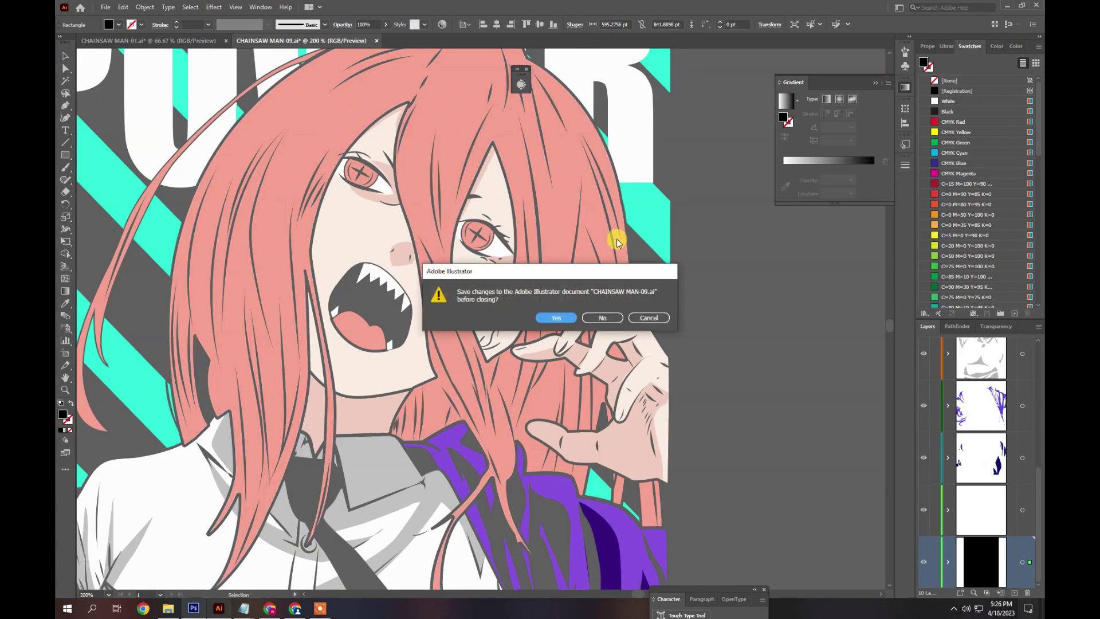
left_click(602, 318)
left_click(168, 606)
left_click(842, 342)
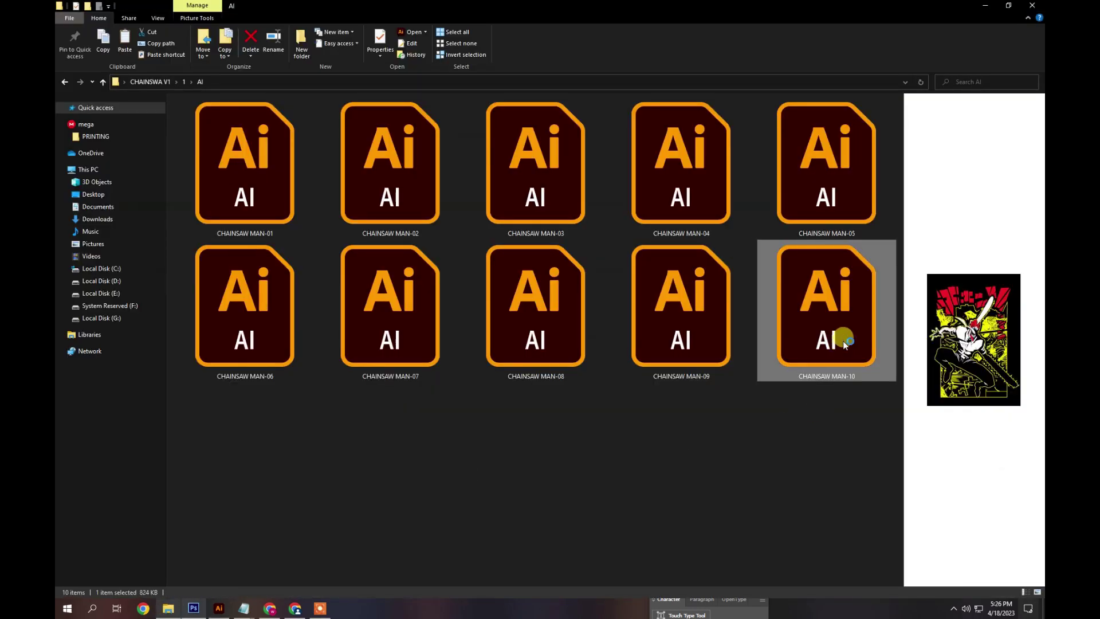
double_click(843, 342)
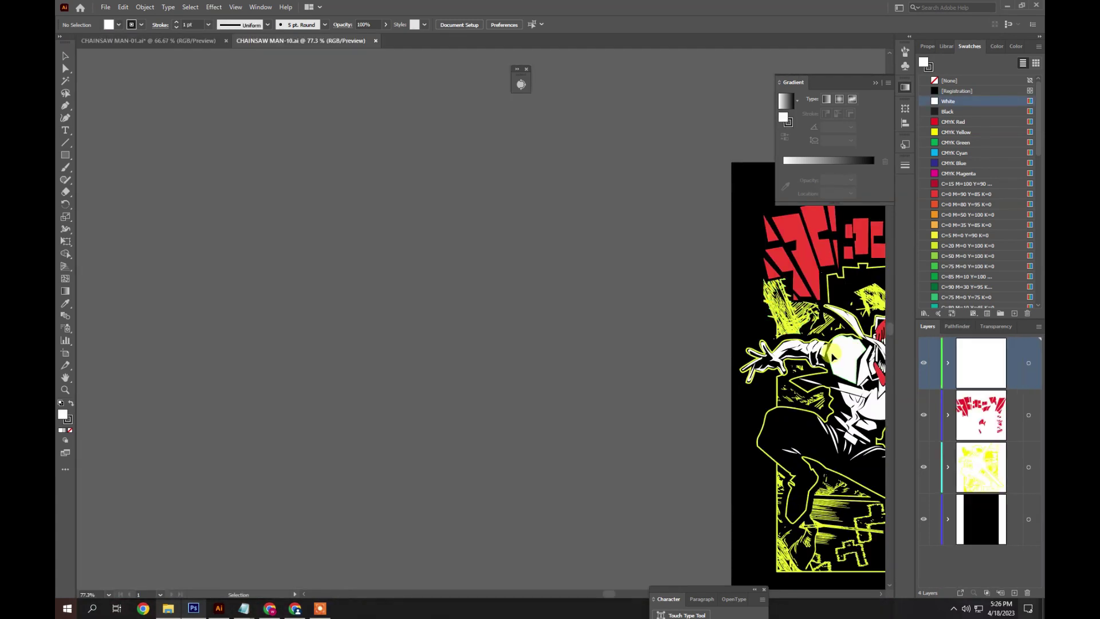
- Move the white figure group of CHAINSAW MAN-10 off the artboard to its left and restore its original position
left_click_drag(837, 365, 382, 324)
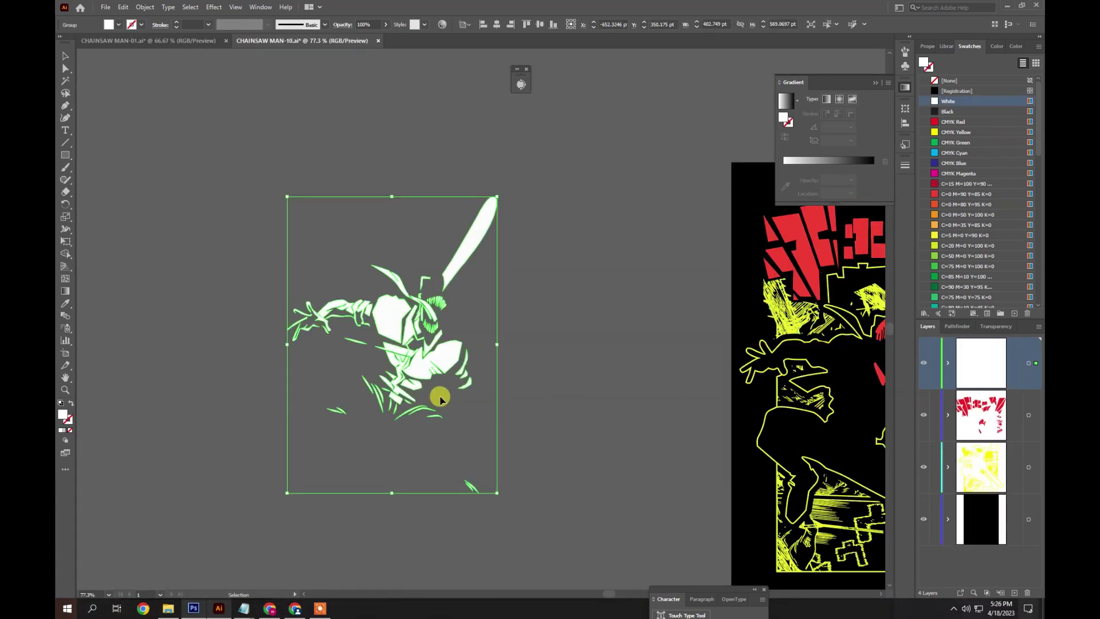
scroll(440, 397, "down", 2)
left_click_drag(441, 364, 833, 398)
key("ctrl+s")
left_click(555, 354)
scroll(807, 353, "up", 3)
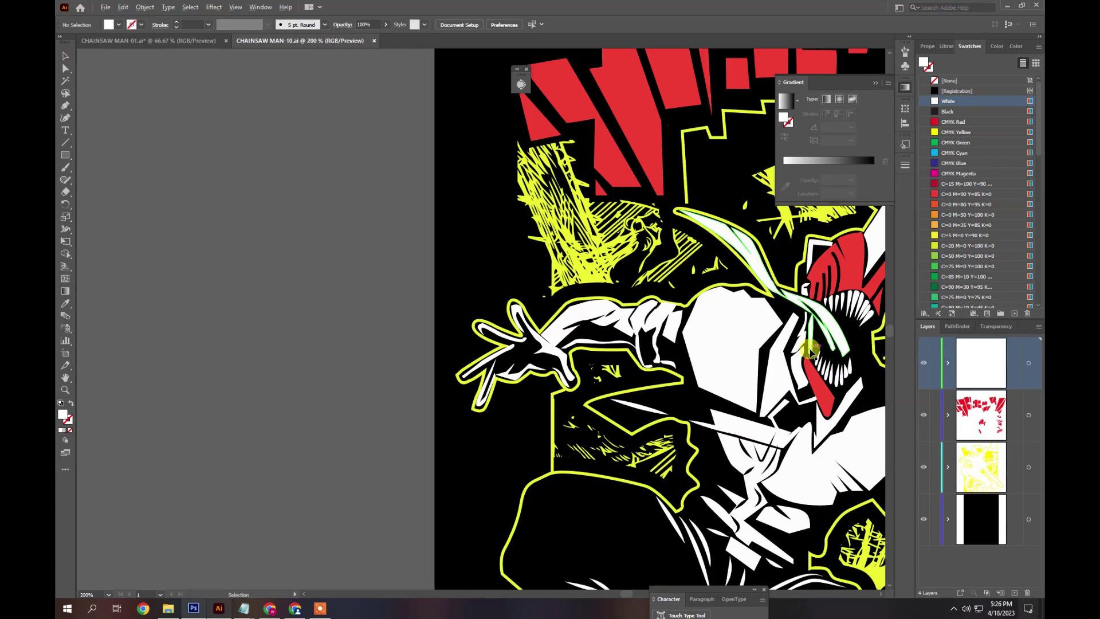
scroll(435, 334, "down", 3)
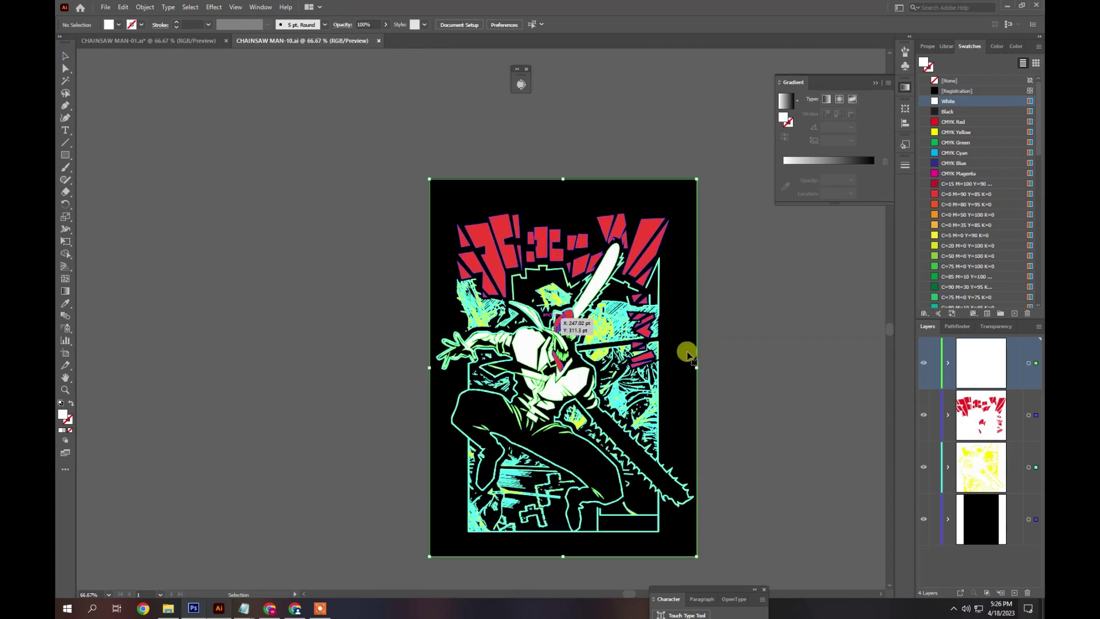
- Shift the black background of CHAINSAW MAN-10 to the left, move it back behind the figure and deselect it
left_click_drag(682, 361, 489, 347)
left_click_drag(293, 406, 482, 410)
scroll(545, 408, "up", 3)
scroll(540, 408, "down", 3)
left_click(846, 353)
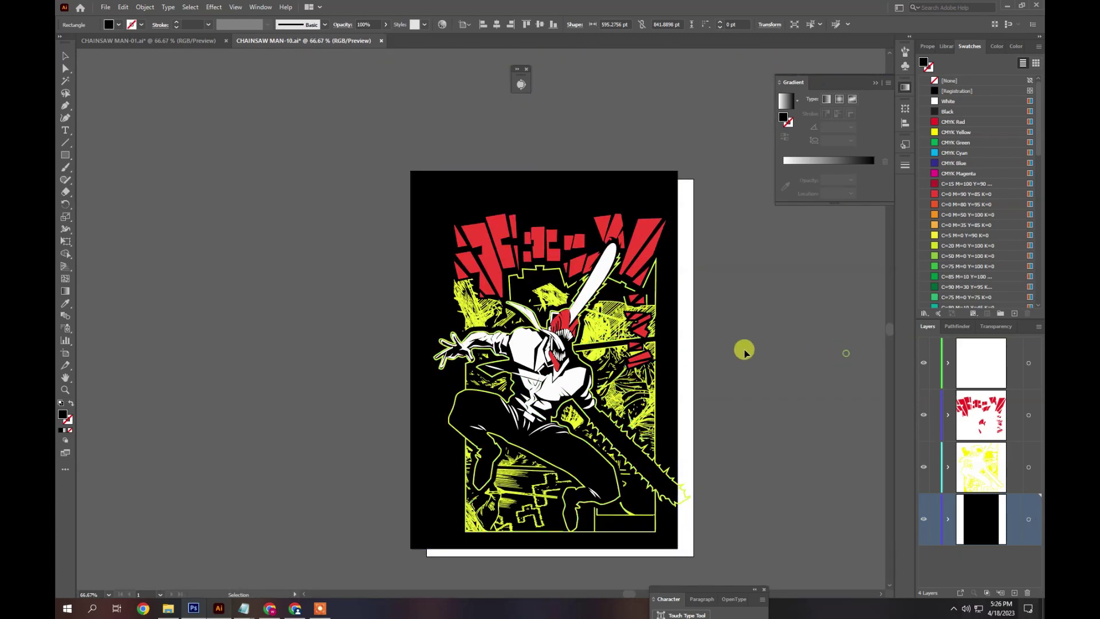
- Select the CHAINSAW MAN-10 artwork together with its background and move it to the left off the artboard
scroll(805, 352, "up", 3)
scroll(658, 299, "down", 3)
scroll(748, 351, "down", 3)
left_click_drag(621, 275, 769, 542)
left_click_drag(694, 437, 472, 414)
- Close CHAINSAW MAN-10 without saving and go back to folder 1 of CHAINSWA V1 in File Explorer
left_click(381, 41)
left_click(602, 320)
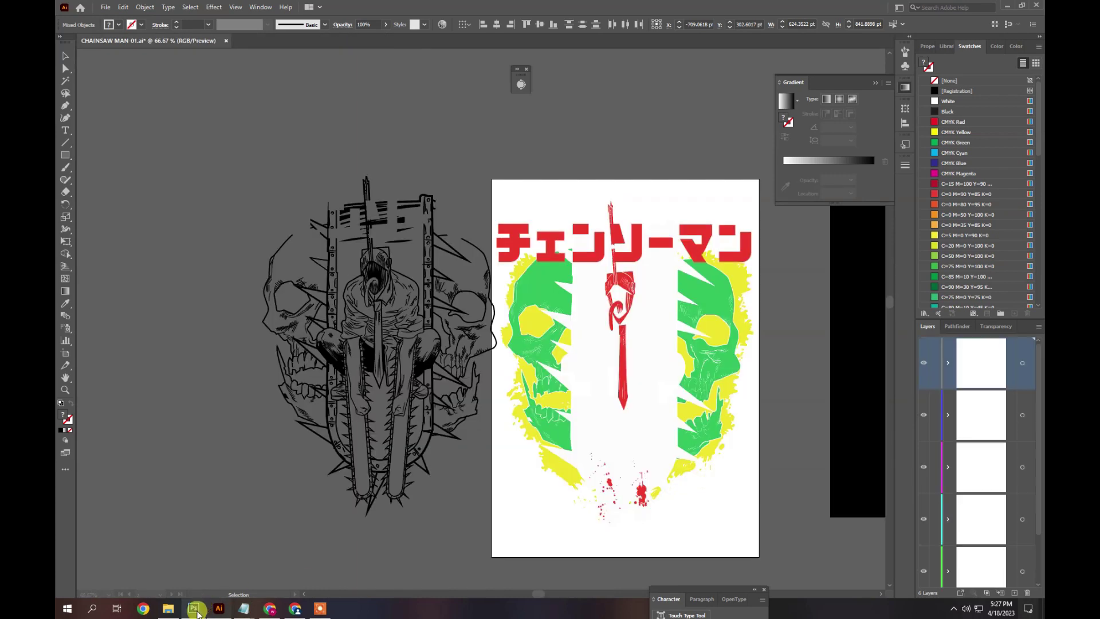
left_click(167, 609)
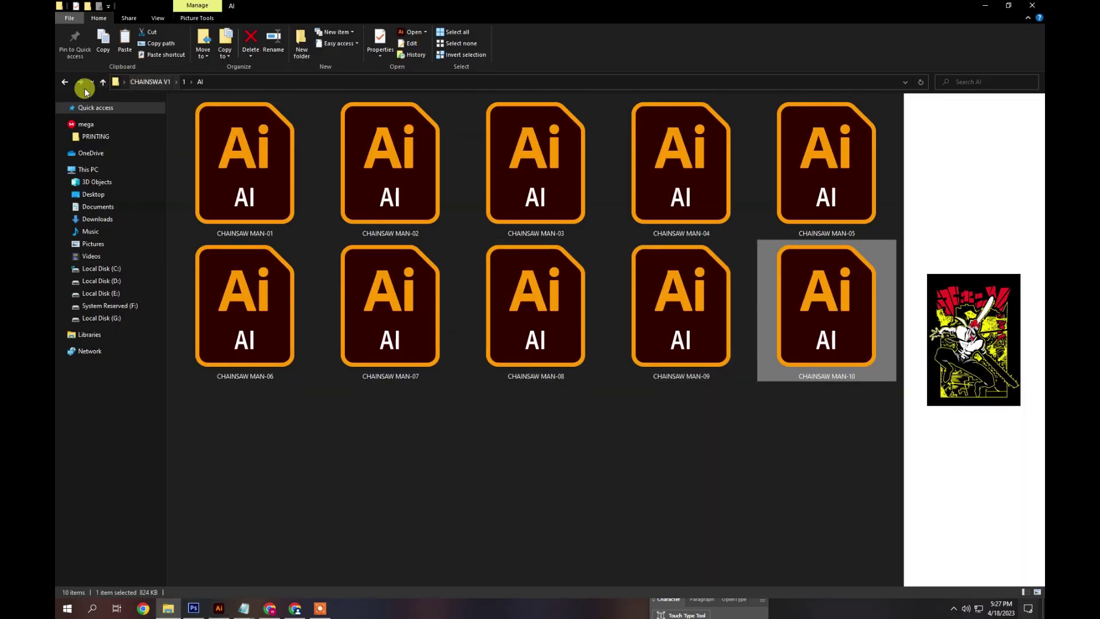
left_click(65, 82)
- Preview the denjiberserk and csmcover1 EPS files, and open the akidenjipower2 EPS file in Illustrator
left_click(252, 320)
left_click(409, 319)
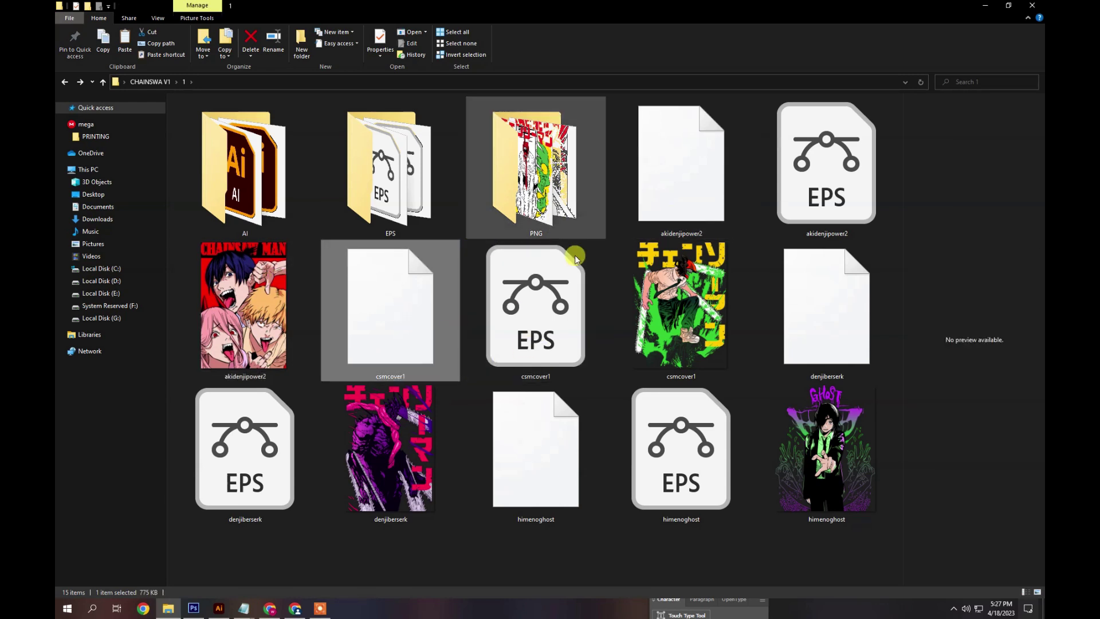
left_click(284, 475)
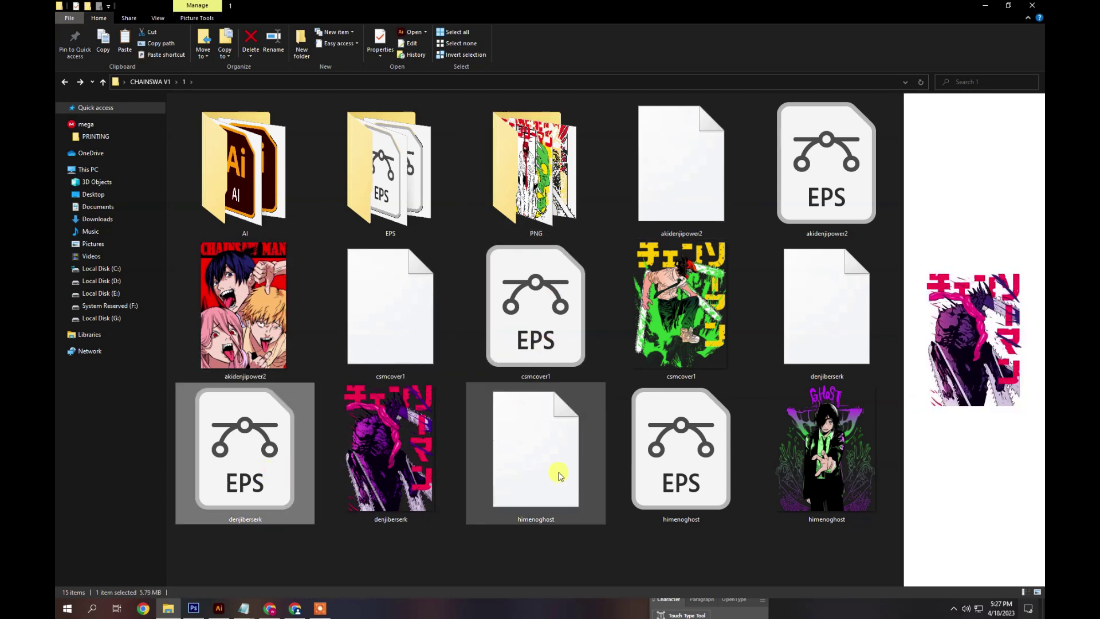
left_click(575, 337)
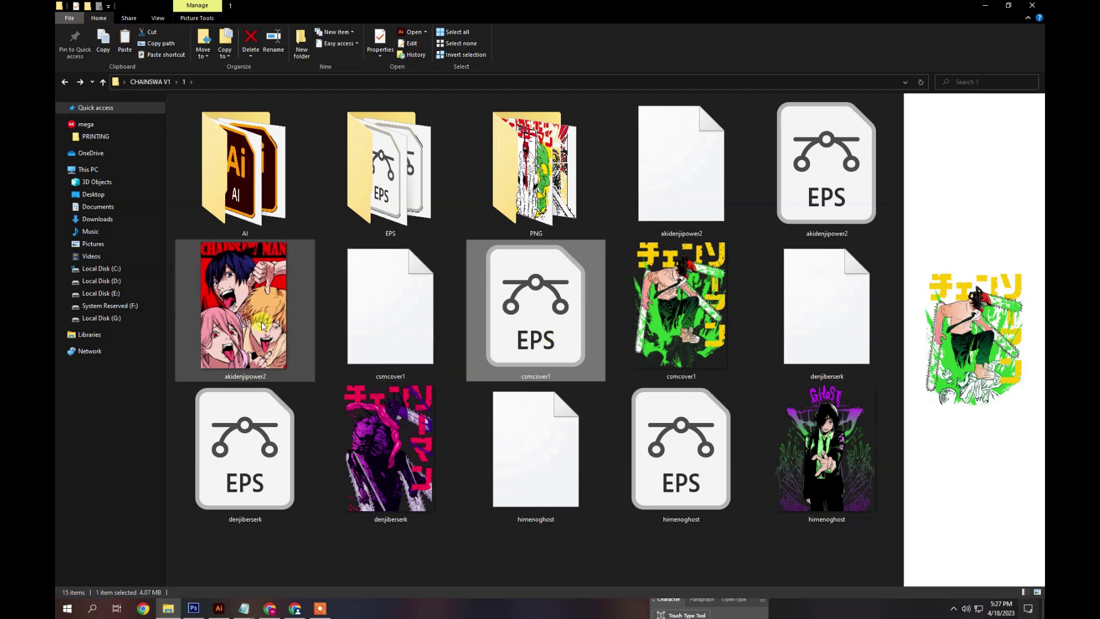
left_click(871, 175)
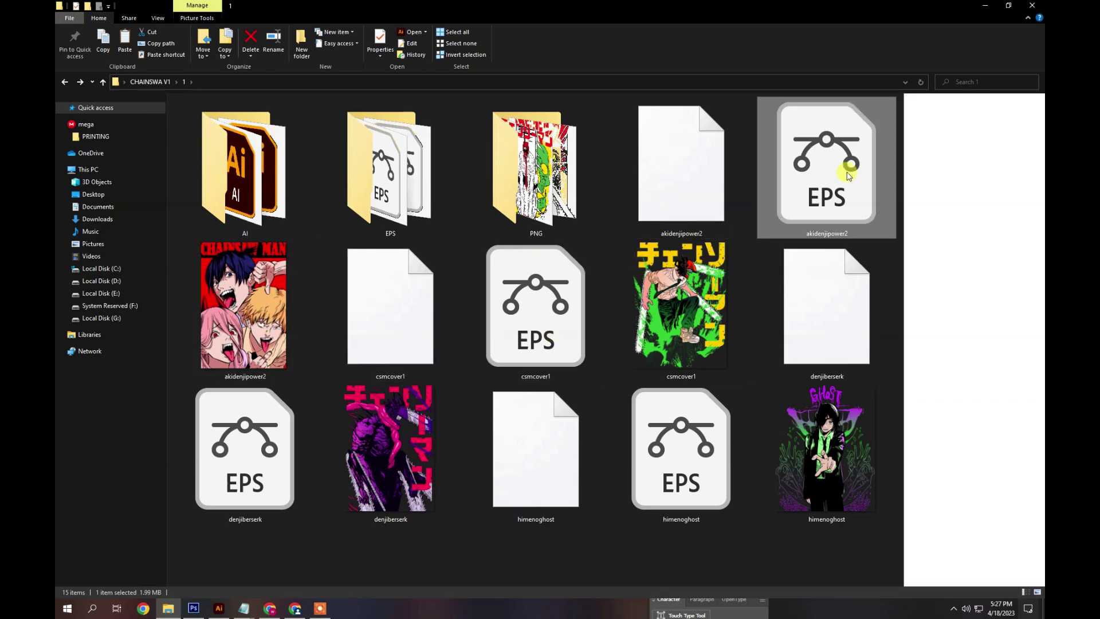
double_click(852, 172)
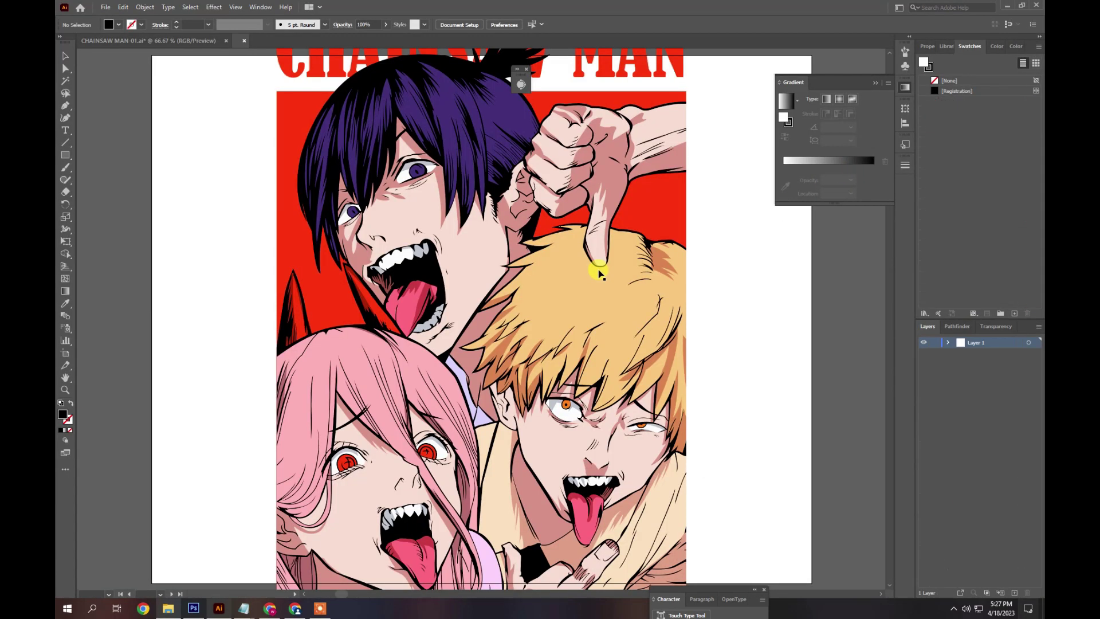
- Examine the linework and colours of the three characters in akidenjipower2.eps up close and as a whole
scroll(508, 364, "down", 3)
scroll(506, 365, "up", 5)
scroll(580, 409, "down", 4)
left_click(667, 429)
left_click(727, 454)
scroll(649, 454, "up", 3)
scroll(768, 408, "down", 4)
scroll(569, 389, "up", 4)
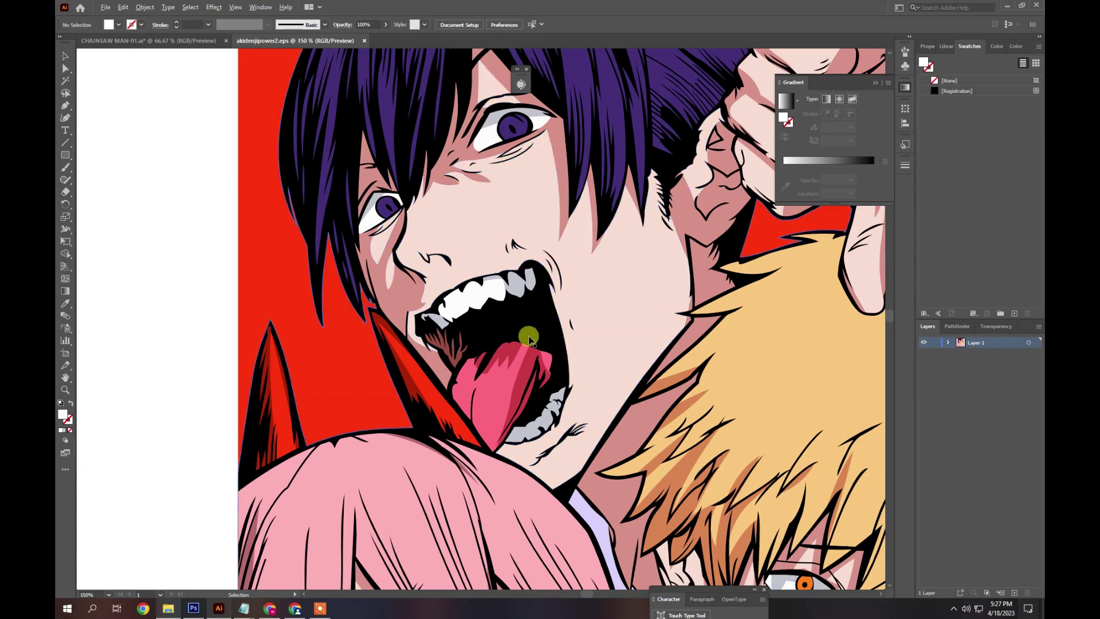
left_click(431, 197)
scroll(454, 383, "down", 4)
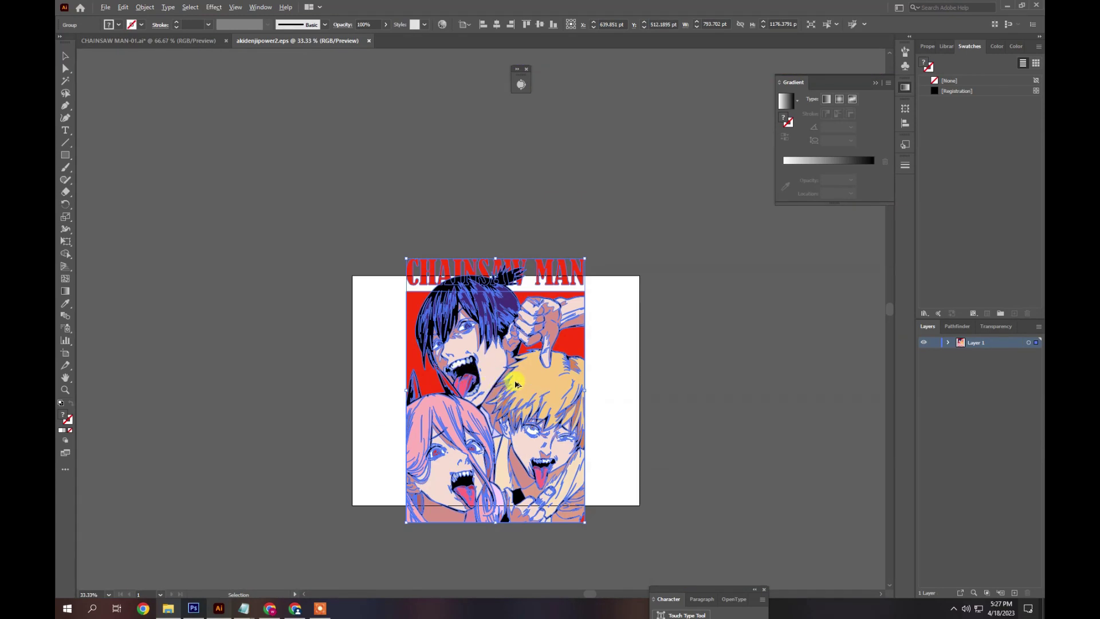
- Isolate the artwork group and pull its hair, skin and black shapes apart toward the left
scroll(514, 385, "up", 2)
left_click_drag(593, 384, 466, 257)
double_click(651, 235)
left_click_drag(712, 250, 362, 331)
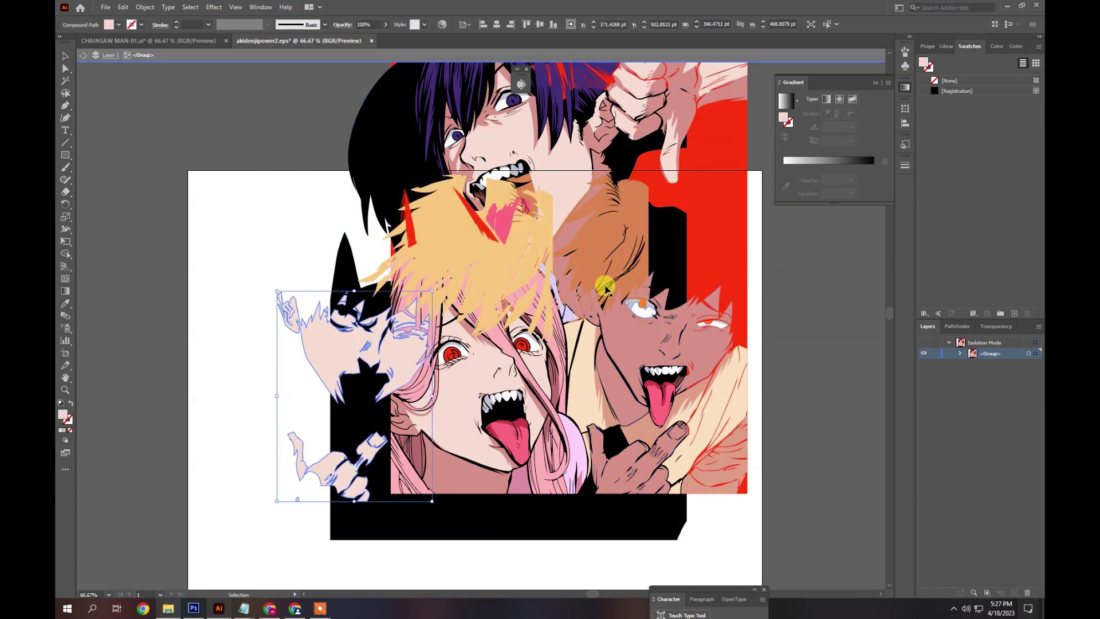
left_click_drag(395, 139, 129, 162)
- Undo all the shape moves inside the isolated group
key("ctrl+z")
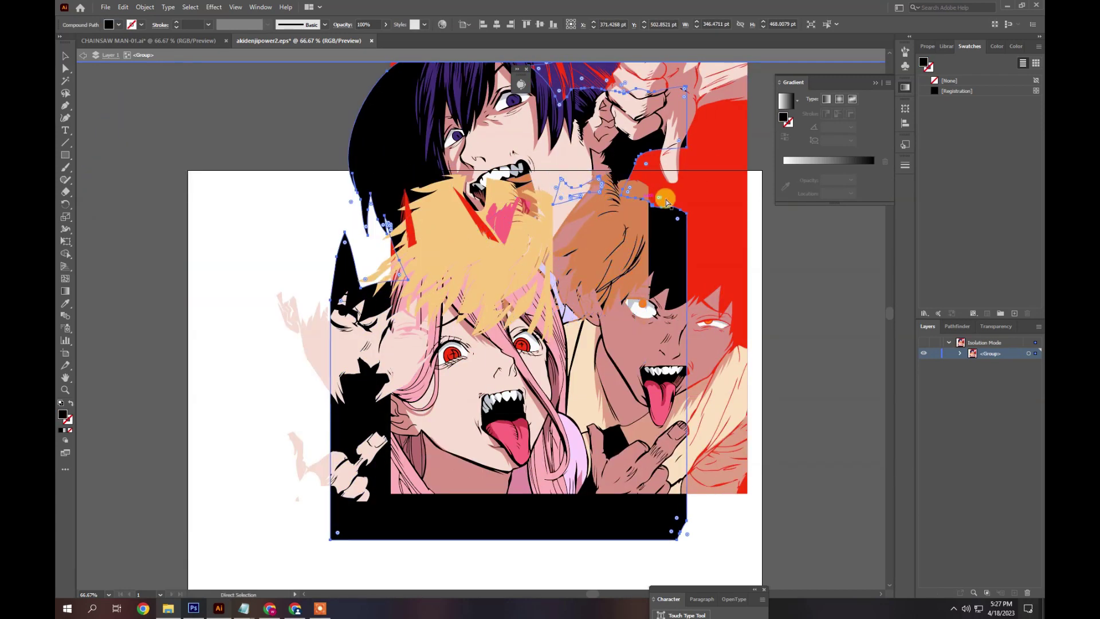
key("ctrl+z")
key("ctrl+z")
key("ctrl+z")
key("ctrl+z")
key("ctrl+z")
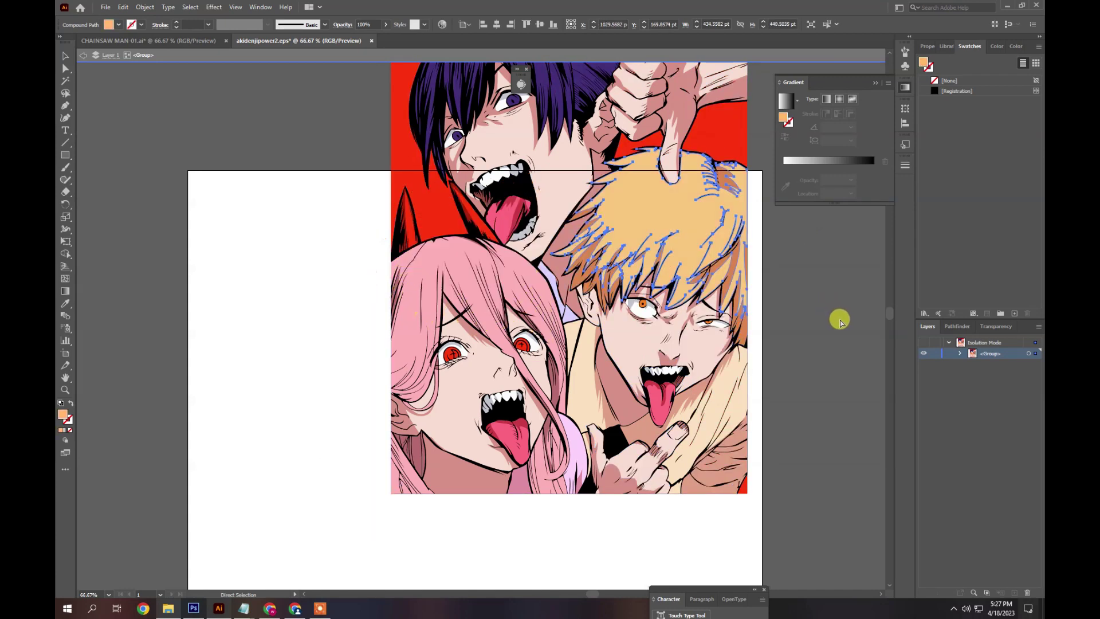
- Deselect the artwork and close akidenjipower2.eps without saving
left_click(814, 326)
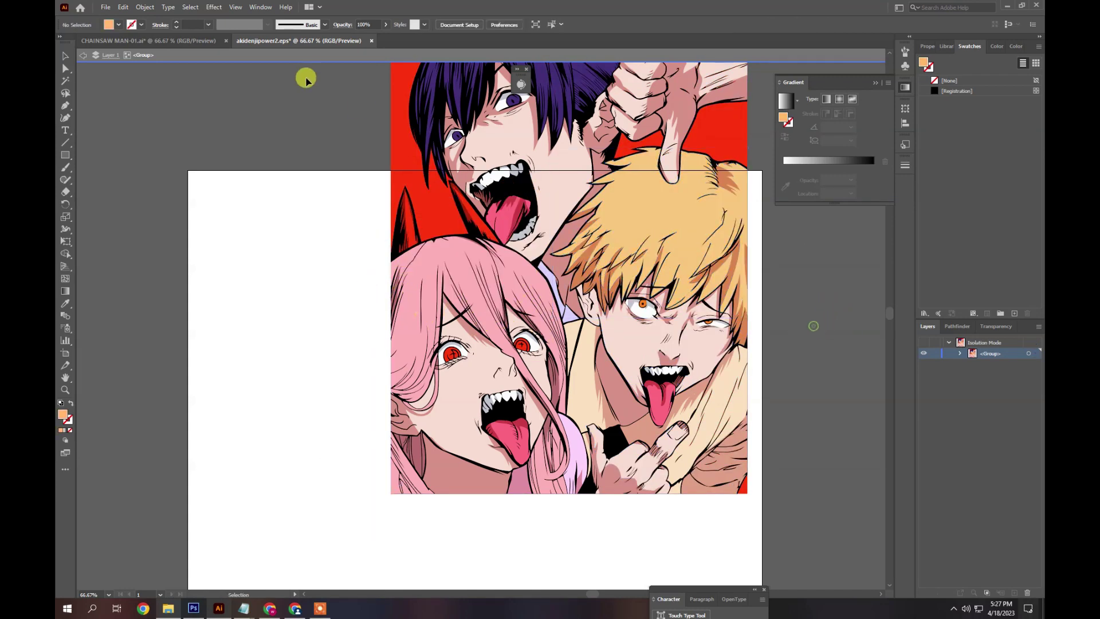
left_click(371, 41)
left_click(603, 319)
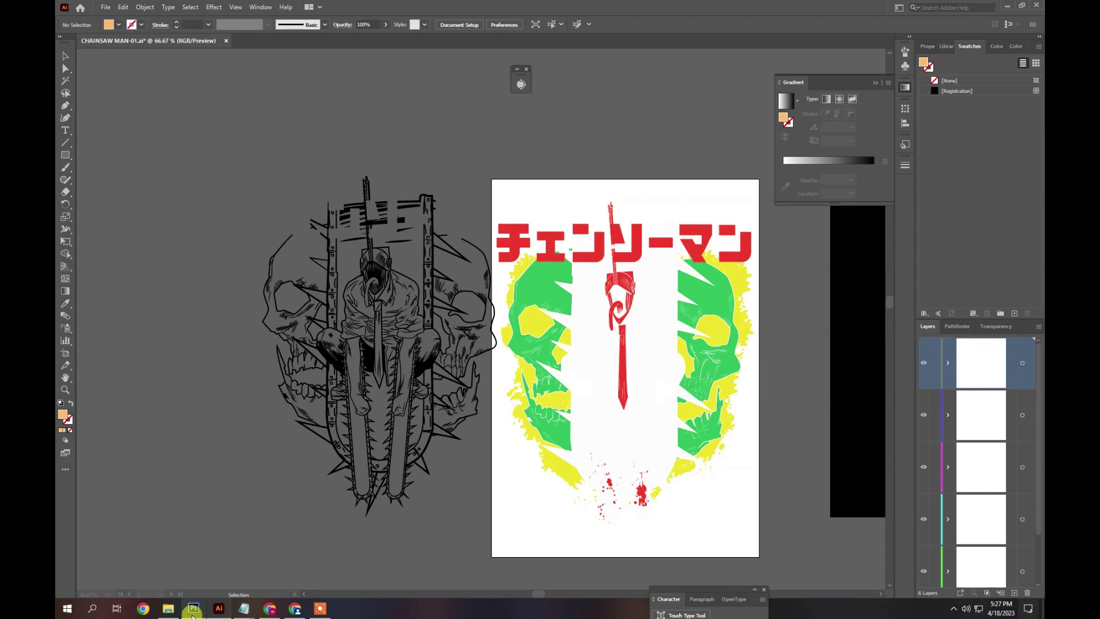
- Open csmcover1.eps from the pack folder and examine the chainsaw figure's linework and colours up close and as a whole
left_click(168, 608)
double_click(553, 307)
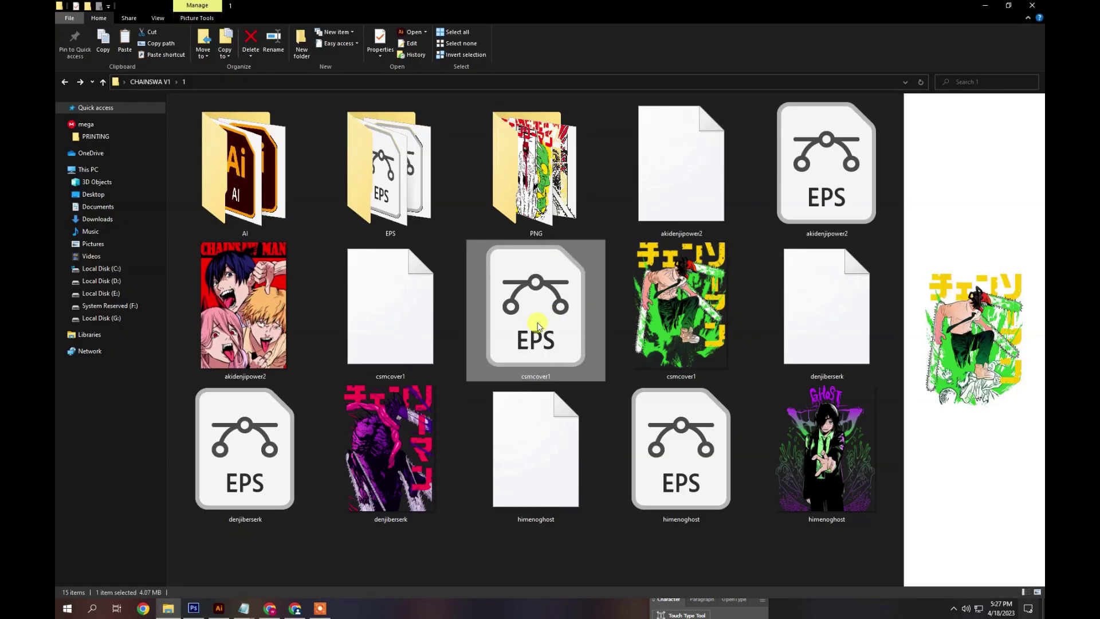
scroll(473, 214, "up", 5)
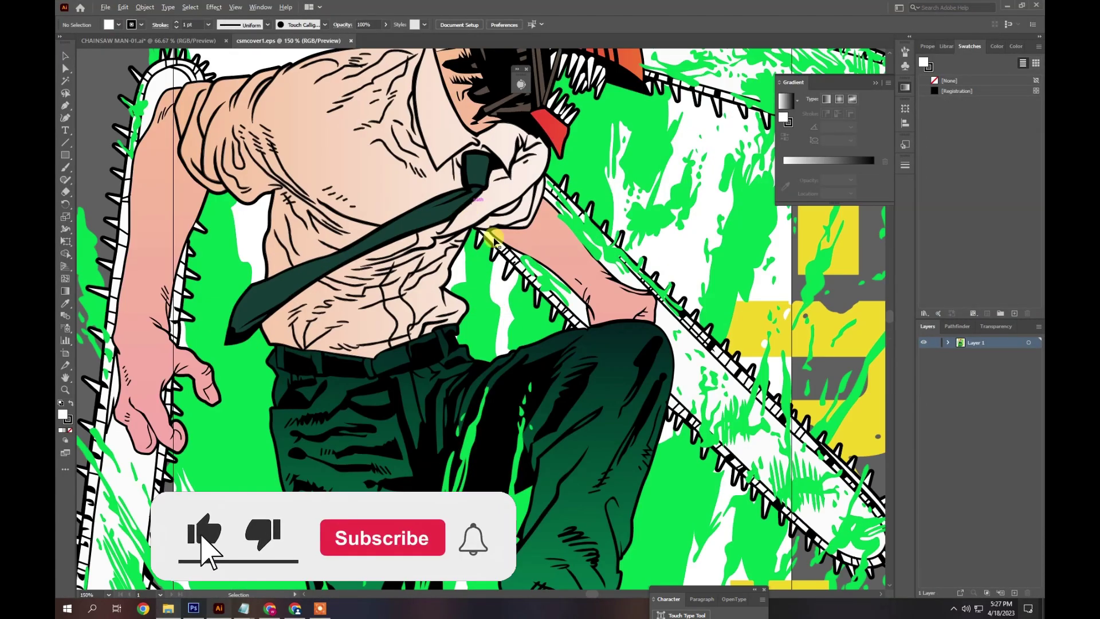
scroll(513, 407, "down", 4)
left_click(511, 467)
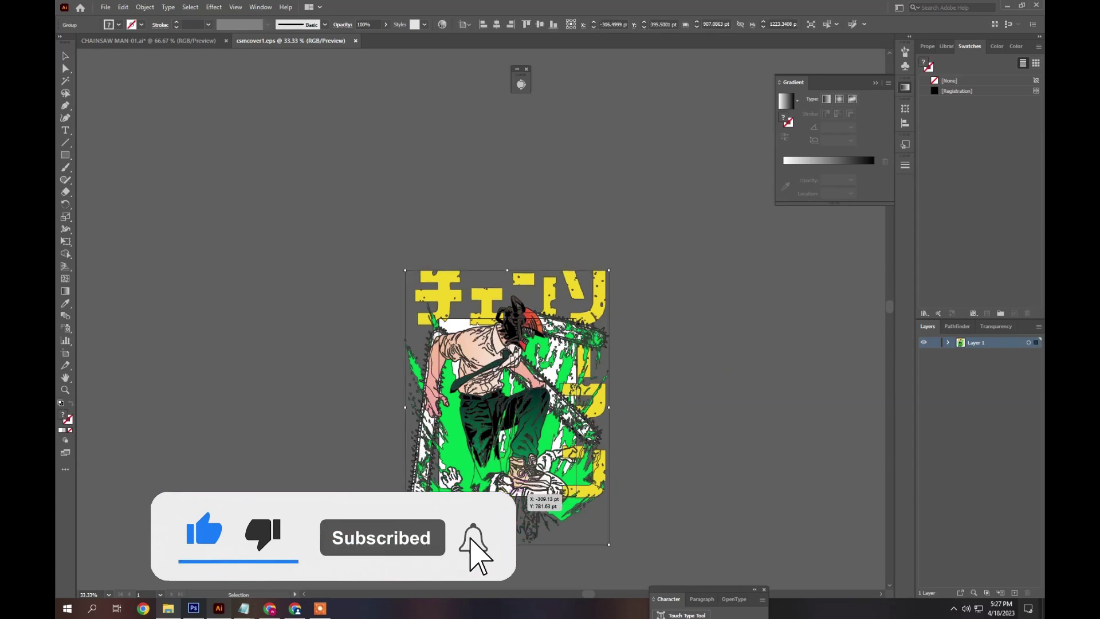
left_click(663, 502)
scroll(558, 558, "up", 3)
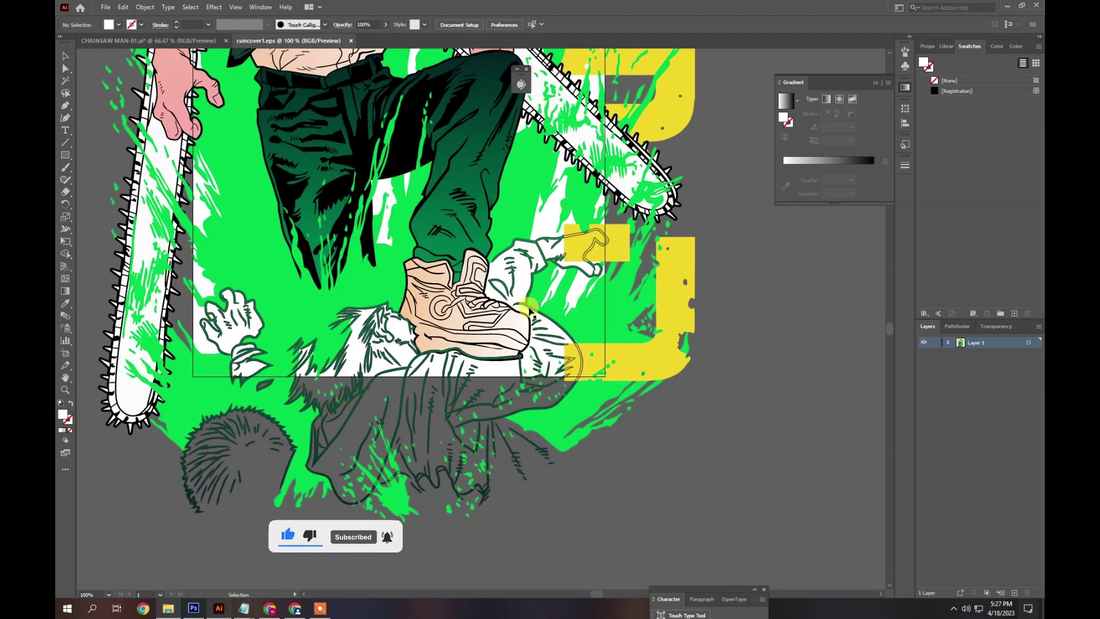
- Move the whole csmcover1 artwork off to the right of the artboard and deselect it
scroll(471, 412, "down", 2)
left_click_drag(467, 267, 756, 283)
left_click(484, 504)
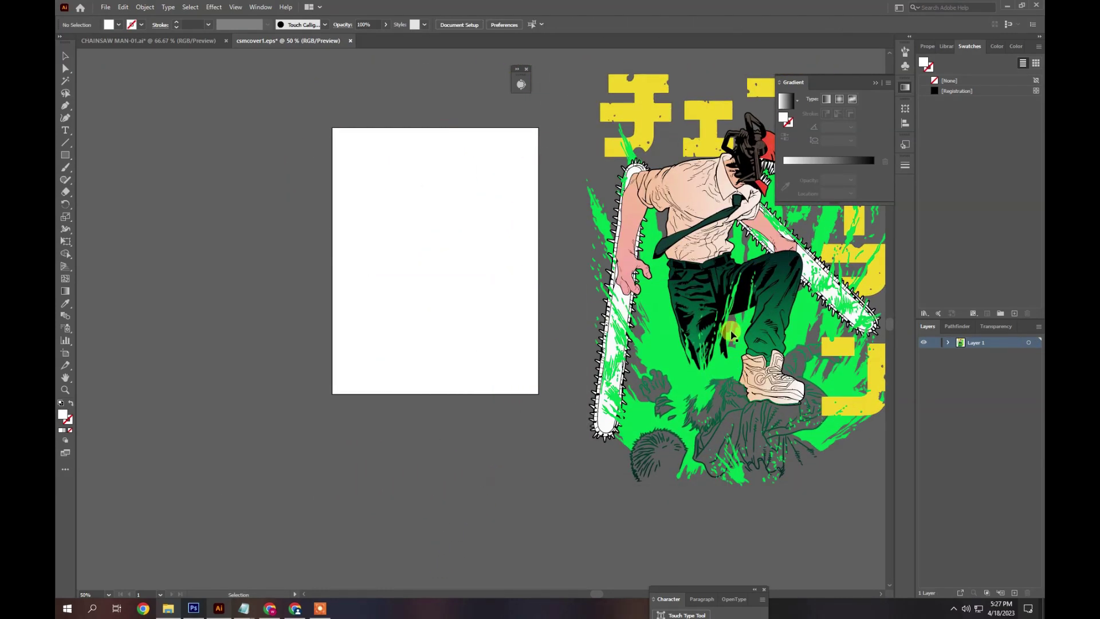
- Examine the moved artwork's helmet, chainsaw blades and yellow lettering up close
scroll(693, 272, "down", 2)
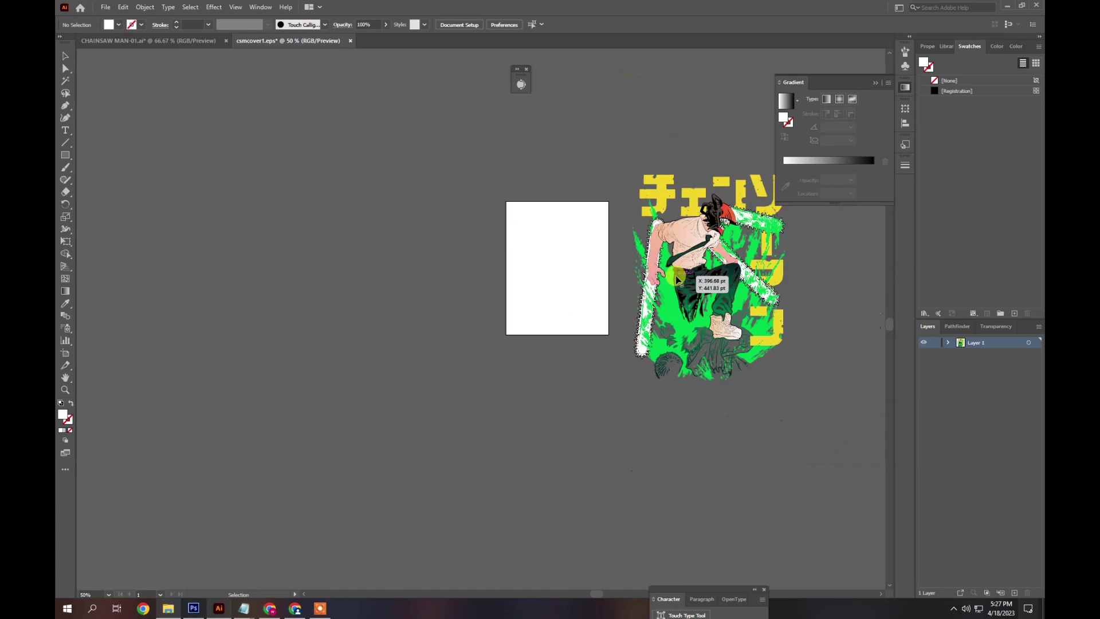
scroll(715, 234, "up", 4)
scroll(735, 146, "up", 3)
scroll(547, 284, "down", 4)
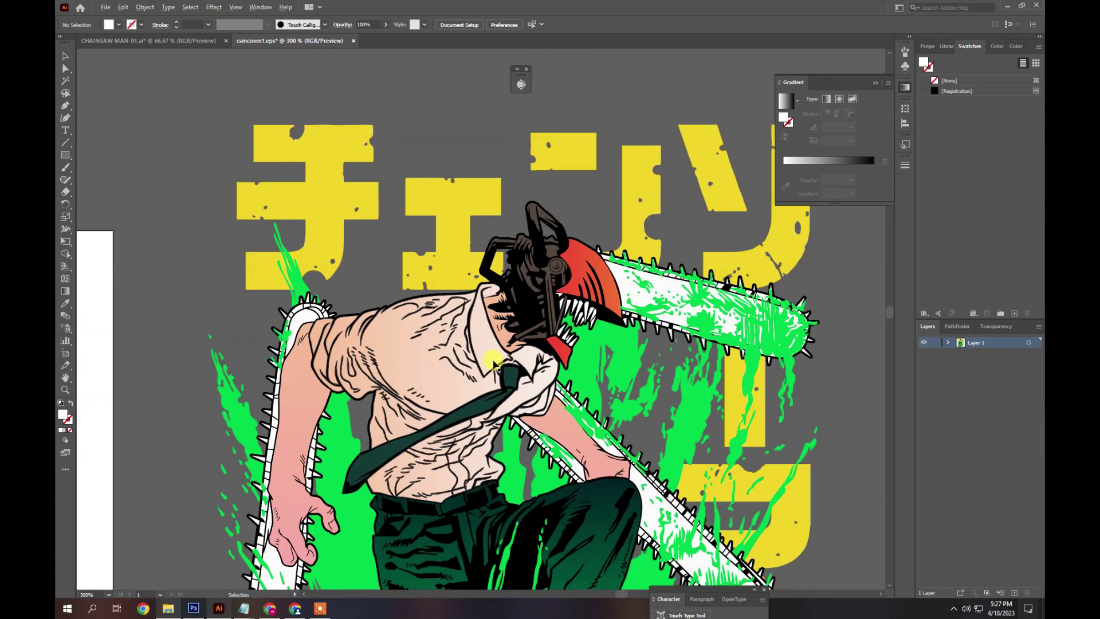
scroll(542, 307, "up", 3)
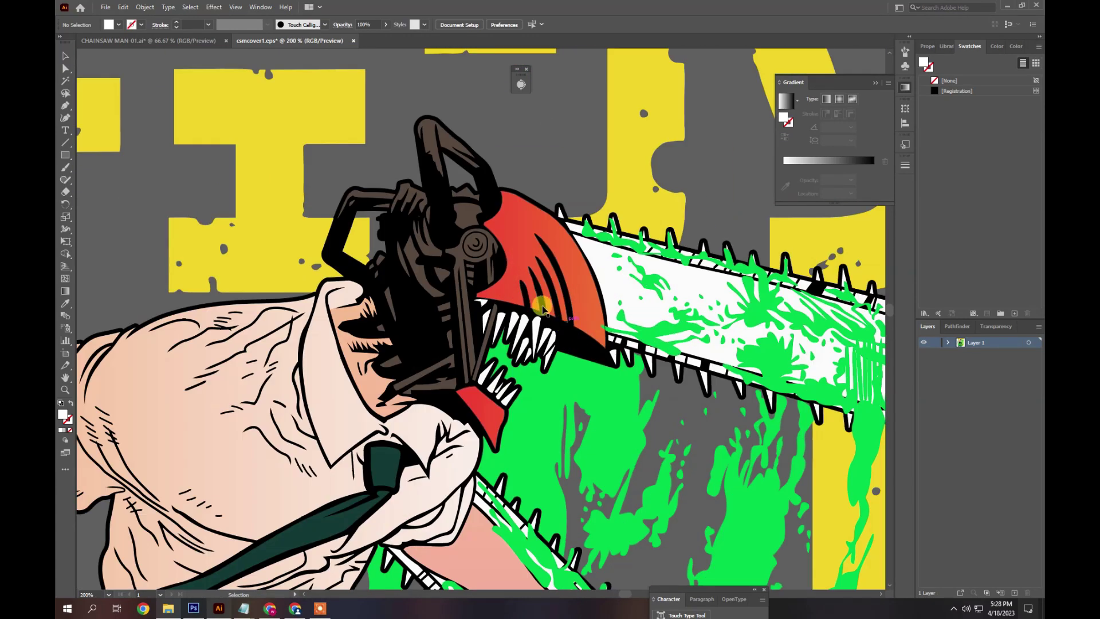
- Close csmcover1.eps without saving and open himenoghost.eps from the pack folder
left_click(354, 42)
left_click(602, 313)
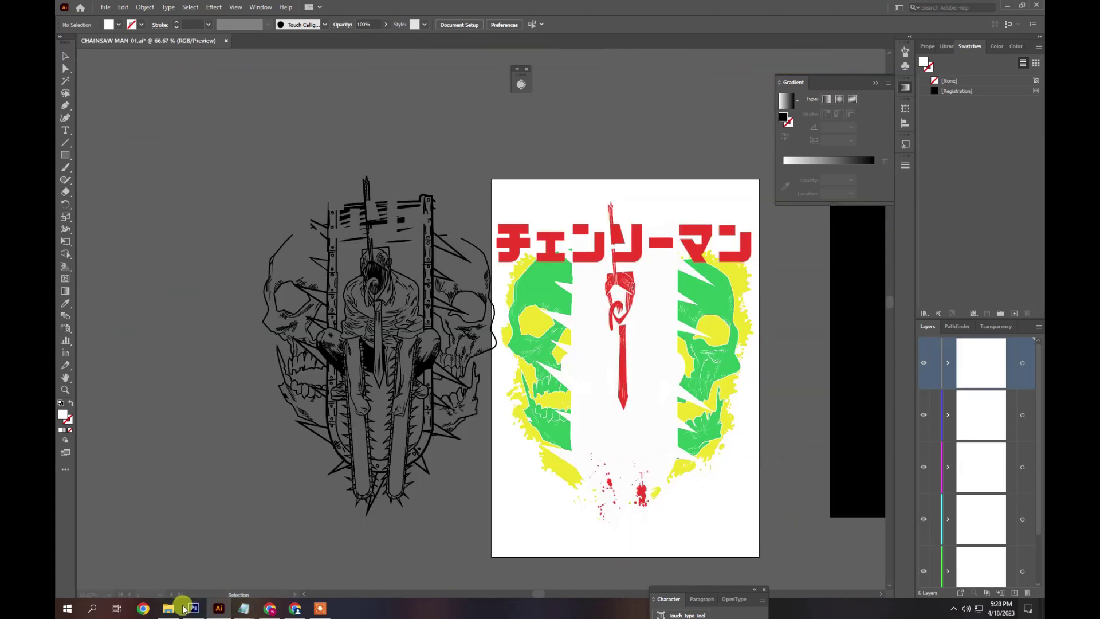
left_click(168, 608)
left_click(683, 473)
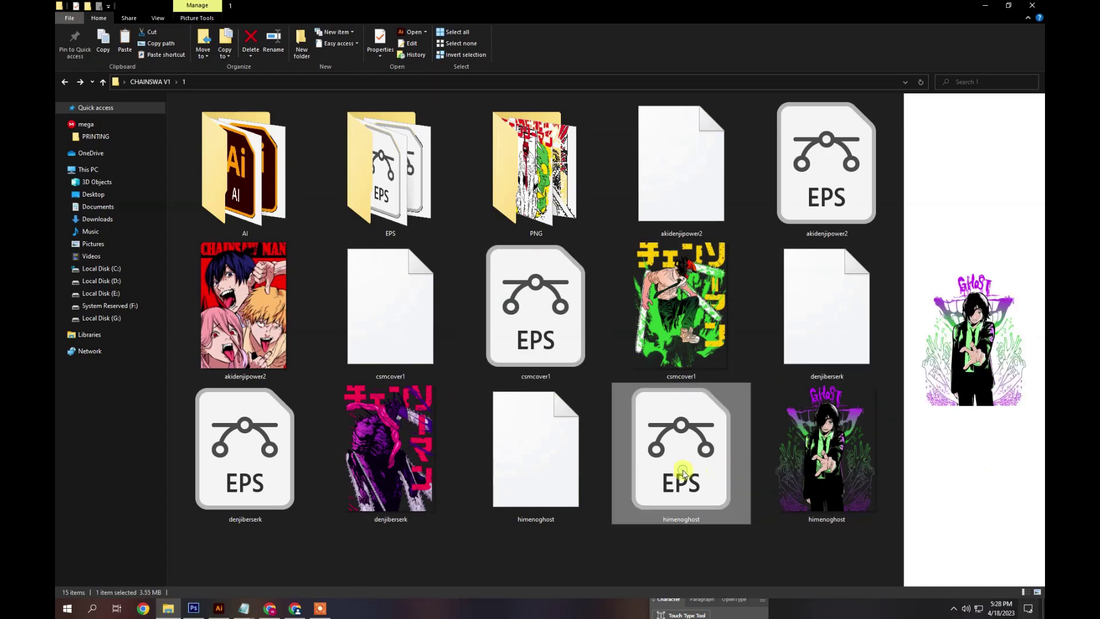
double_click(683, 473)
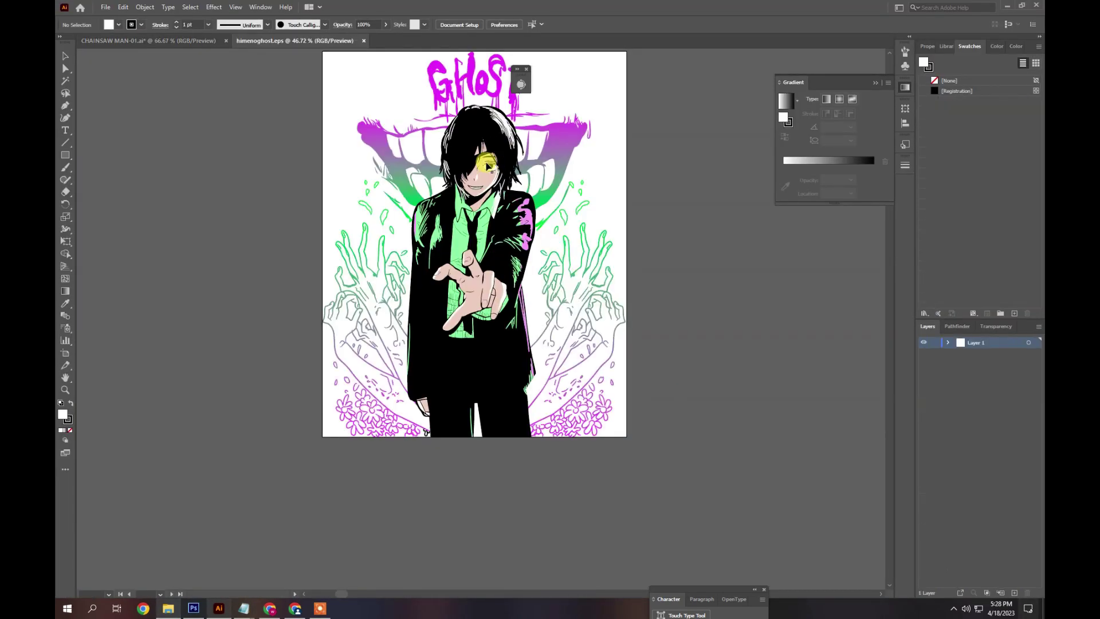
- Move the whole himenoghost artwork off to the left of the artboard
scroll(492, 166, "up", 2)
key("ctrl+0")
scroll(673, 386, "down", 3)
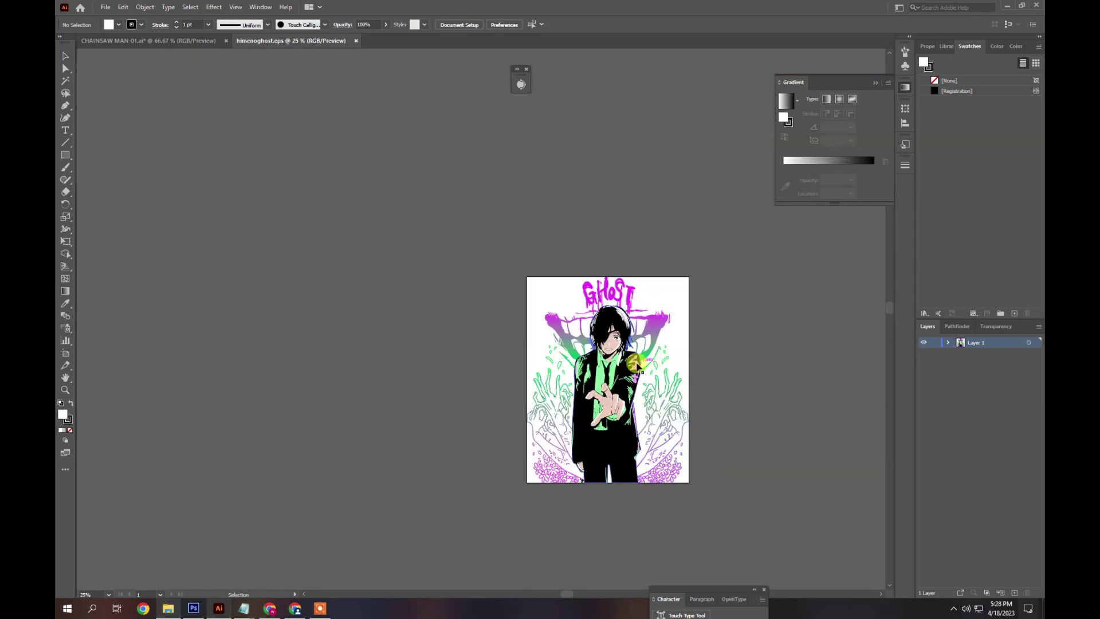
left_click(630, 380)
left_click_drag(629, 380, 280, 334)
- Try moving the gradient mouth shape inside the isolated artwork group, undo the change and exit isolation
left_click(390, 304)
left_click_drag(305, 282, 238, 269)
double_click(404, 282)
key("ctrl+z")
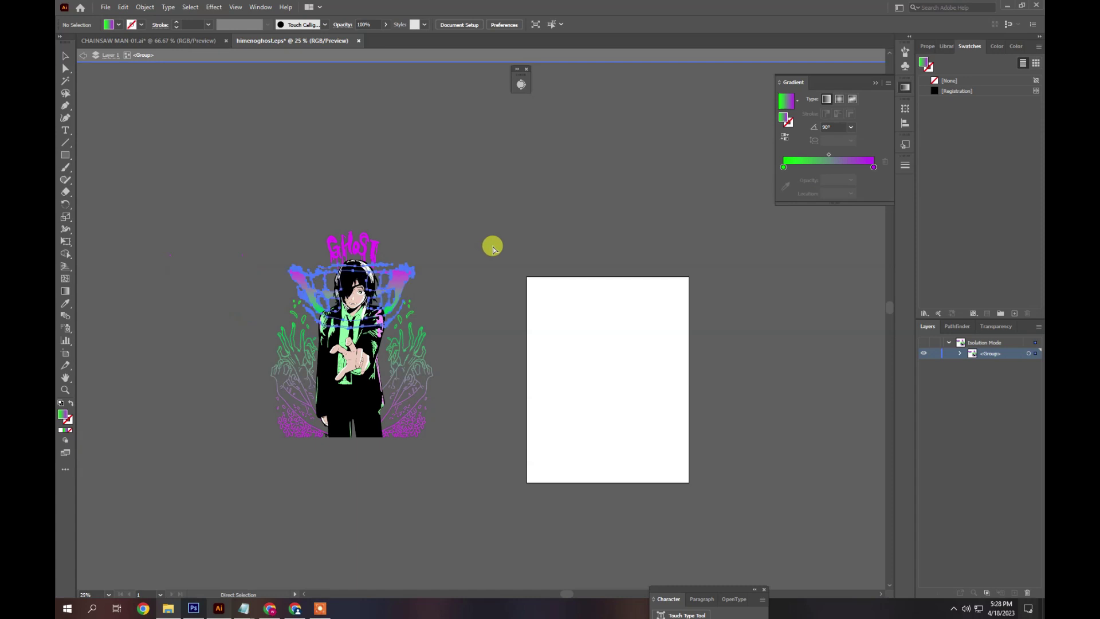
double_click(520, 231)
- Move the himenoghost artwork farther left of the artboard, deselect it and close the file without saving
scroll(255, 360, "up", 3)
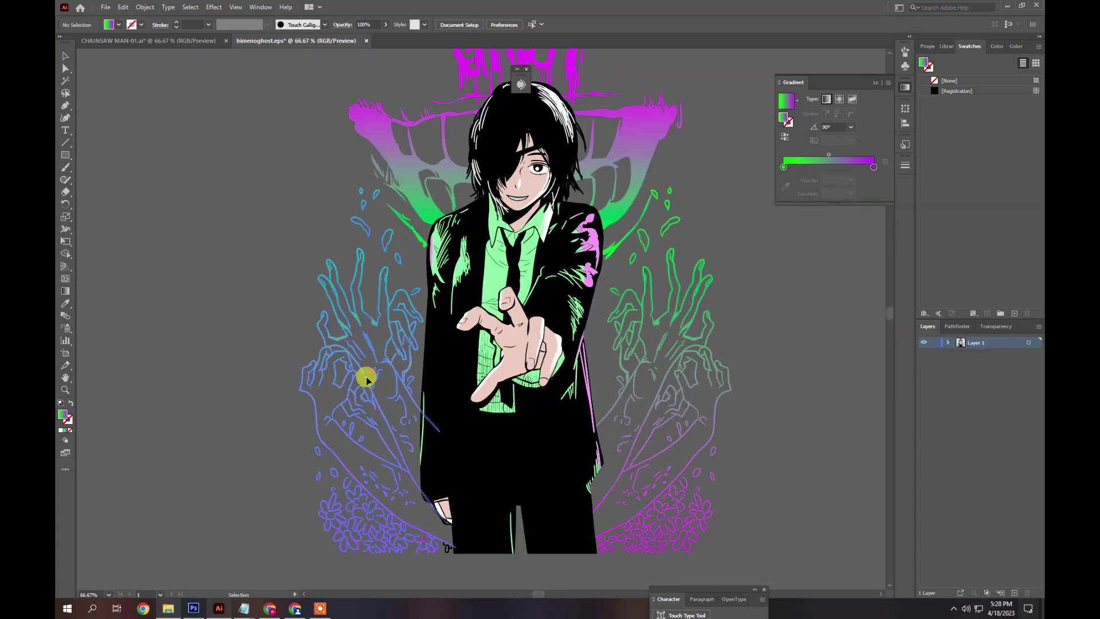
scroll(366, 379, "down", 2)
left_click_drag(438, 395, 288, 393)
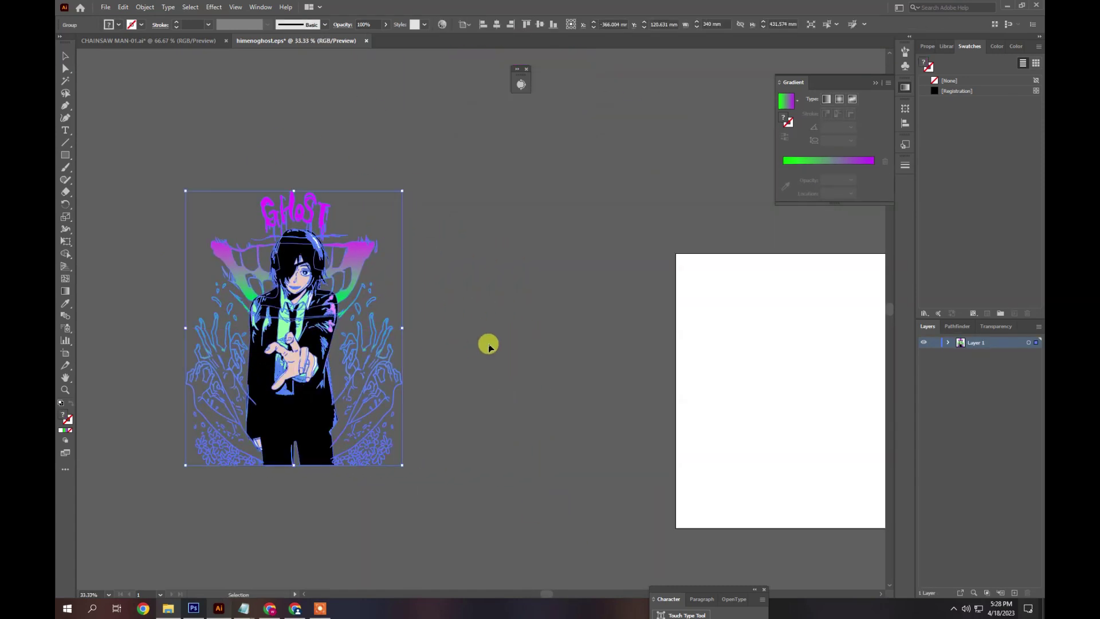
left_click(489, 346)
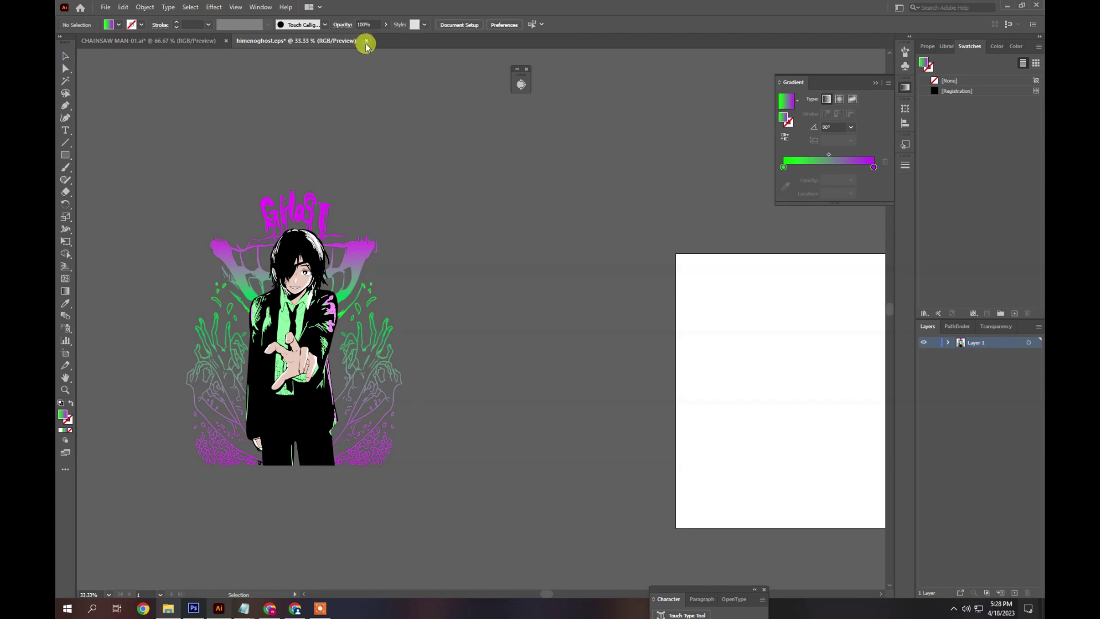
left_click(366, 42)
left_click(602, 319)
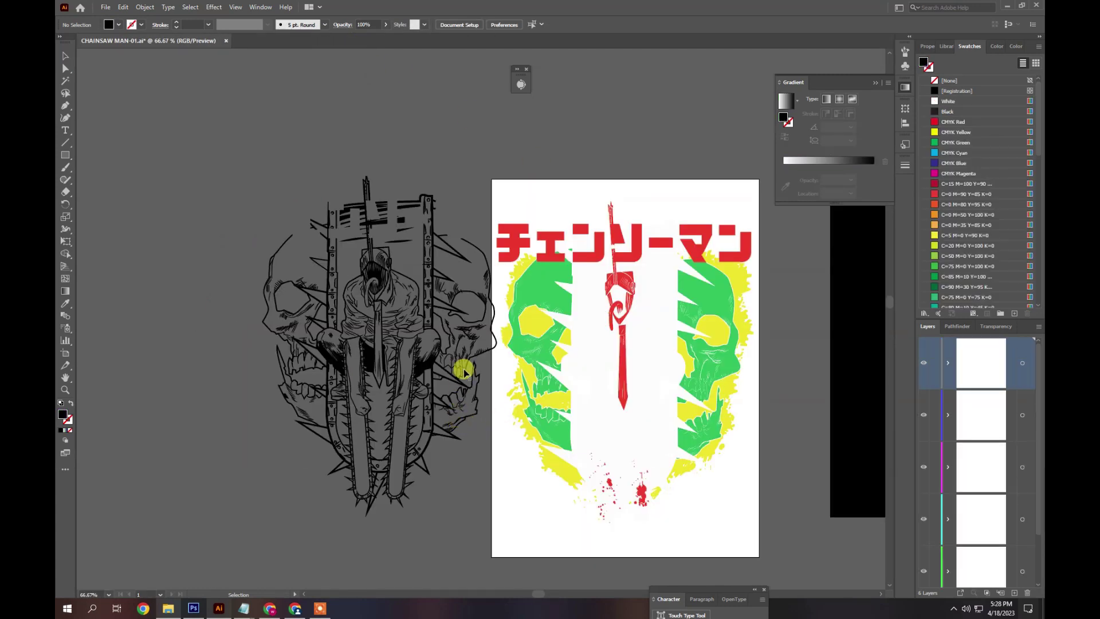
left_click(394, 260)
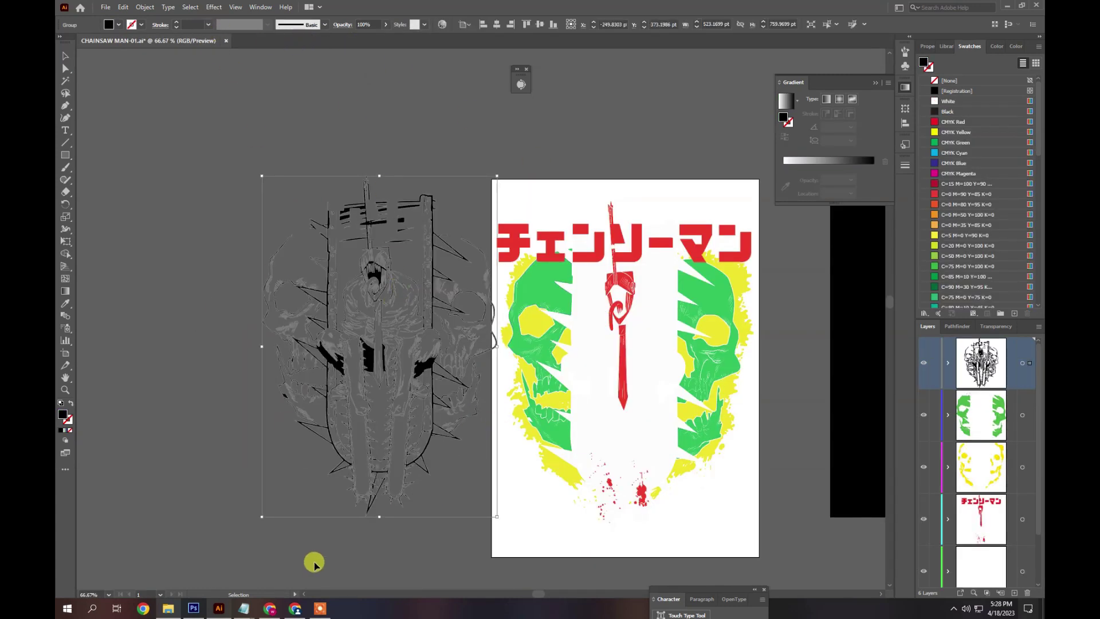
left_click(320, 607)
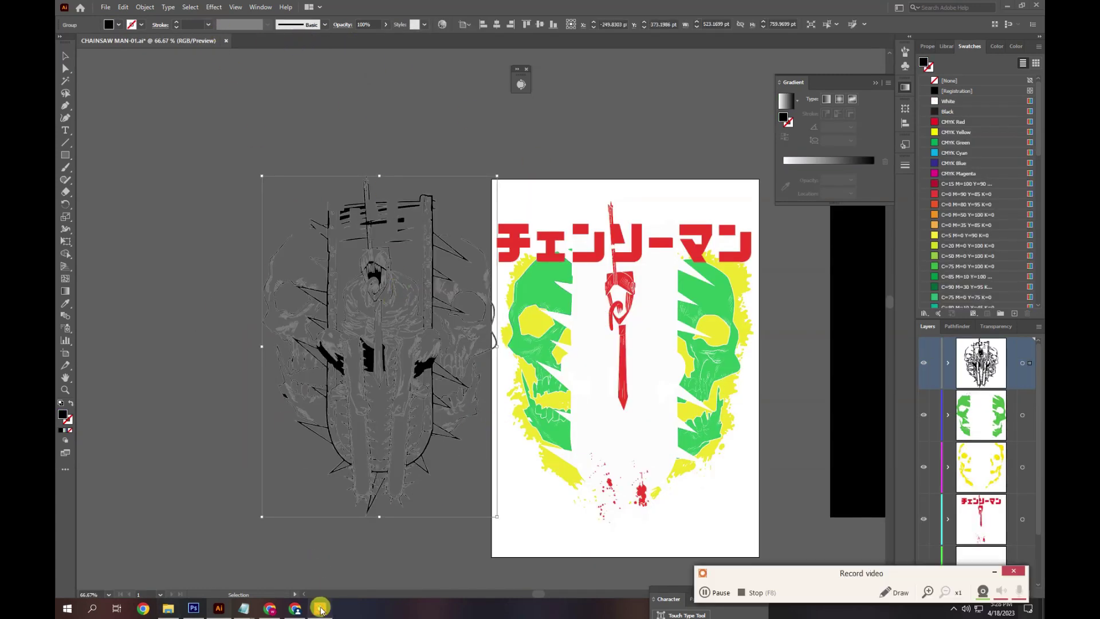
left_click(996, 574)
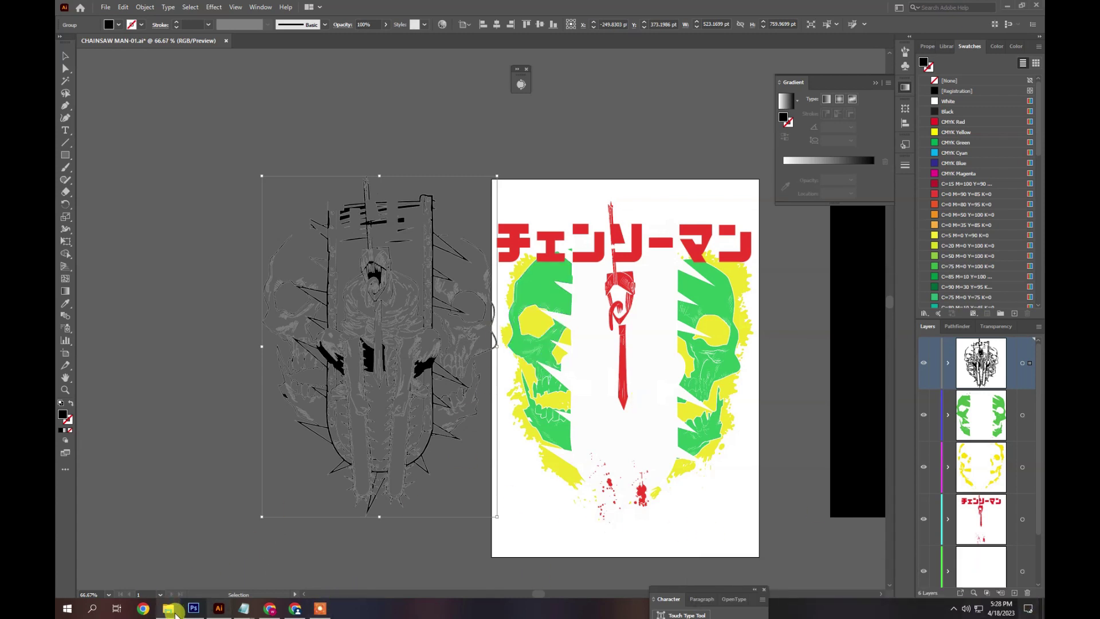
left_click(324, 611)
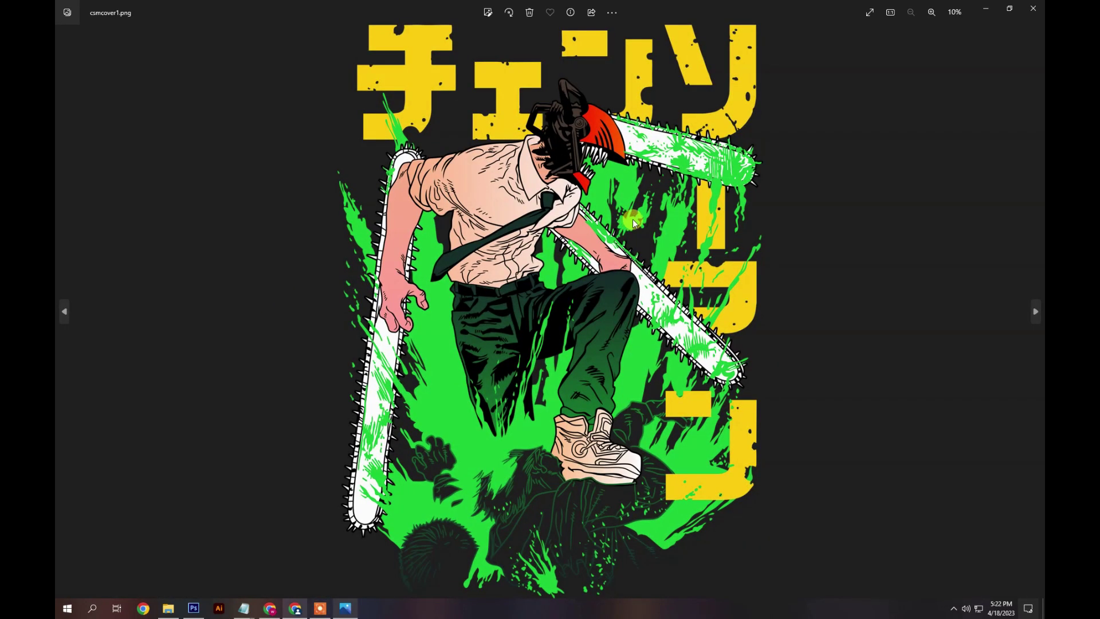
- Page through the pack's preview images from csmcover1.png through himenoghost.png and denjiberserk.png in the photo viewer
key("Right")
key("Right")
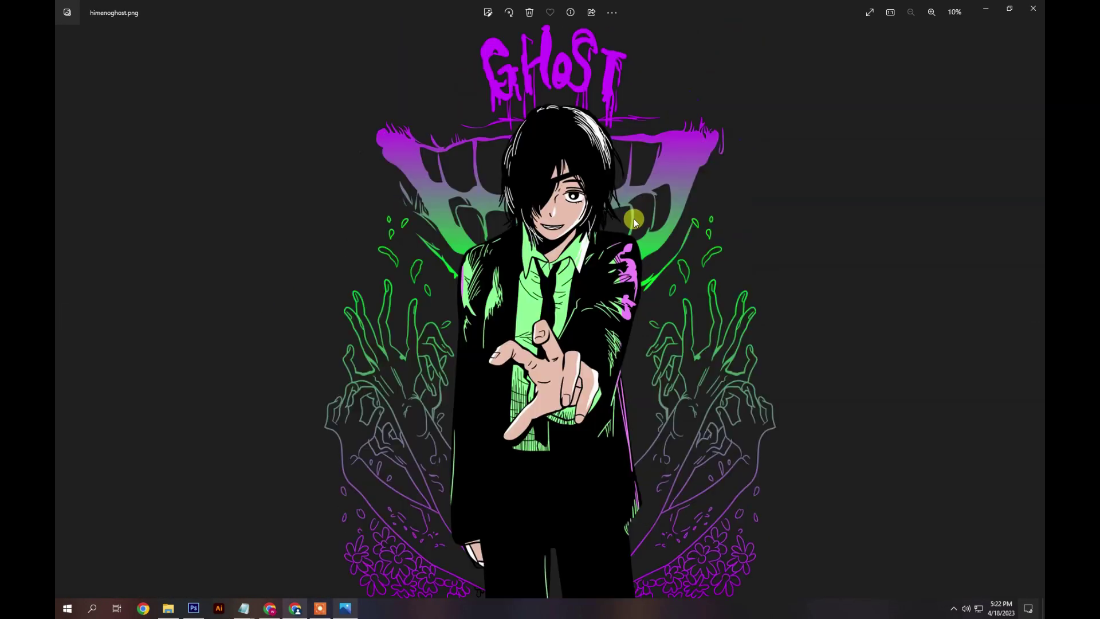
key("Right")
key("Right")
key("Right")
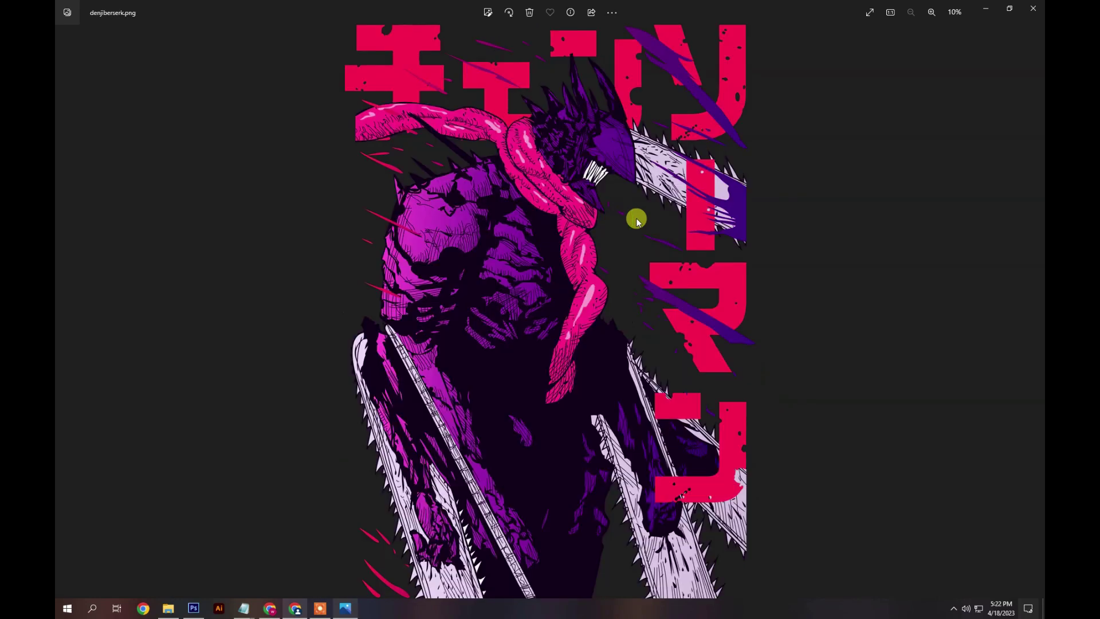
- Examine the linework and flat colours of akidenjipower2.png up close and as a whole, and close the image
scroll(641, 222, "up", 10)
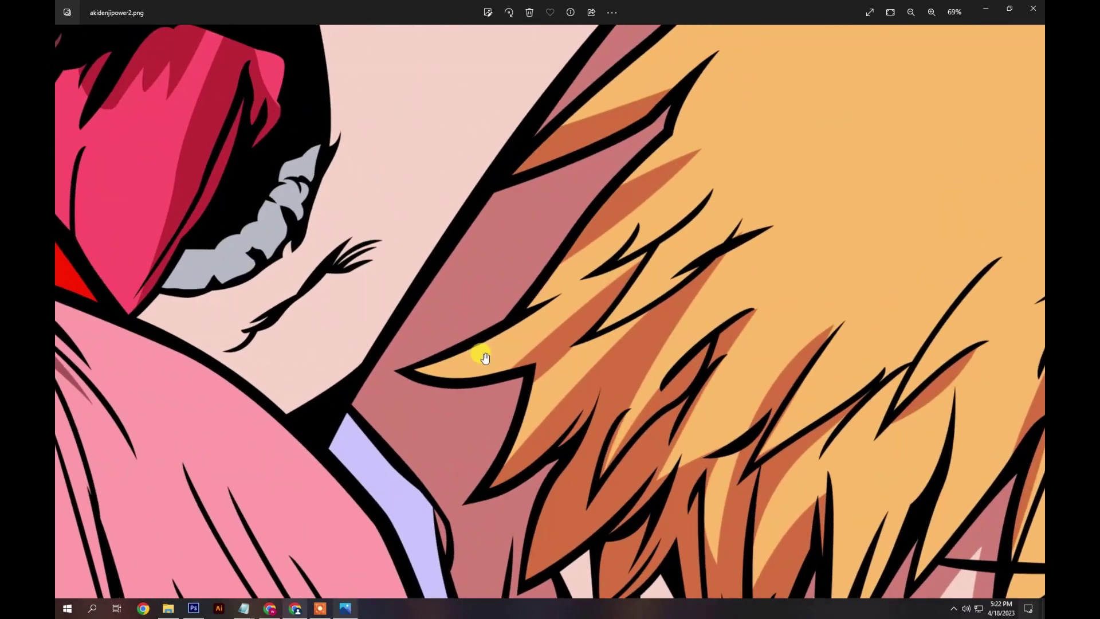
scroll(559, 347, "down", 10)
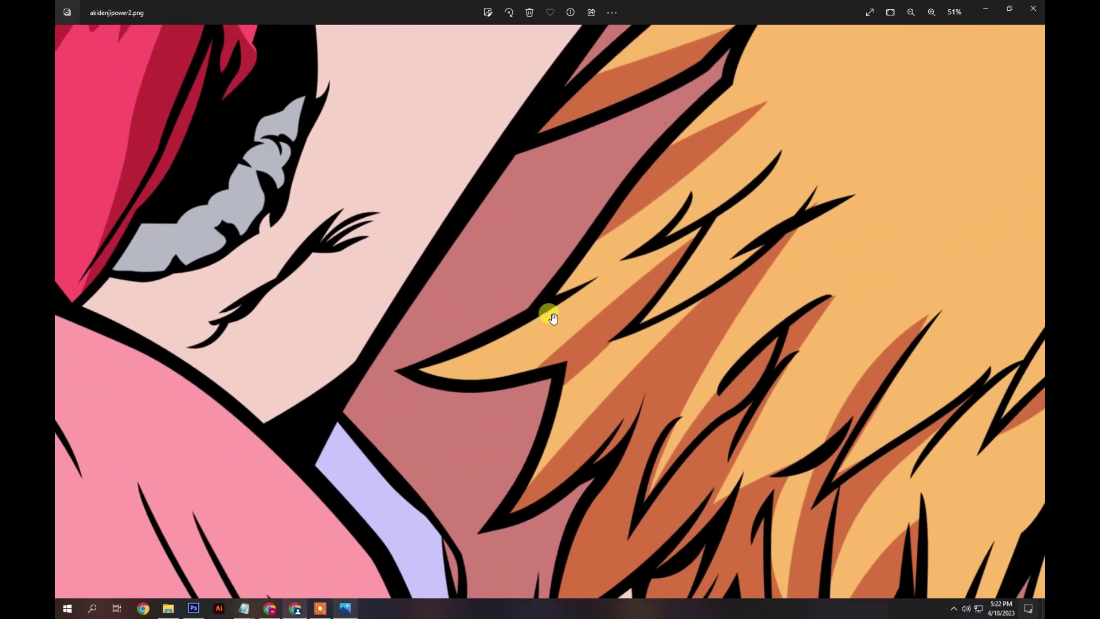
scroll(662, 302, "down", 3)
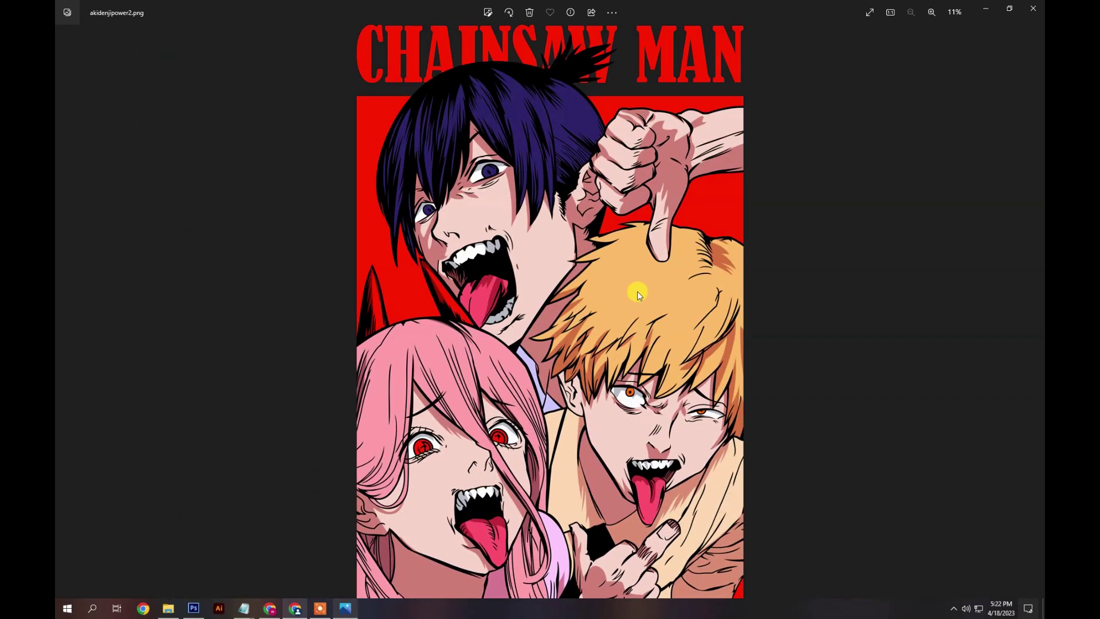
scroll(643, 272, "up", 4)
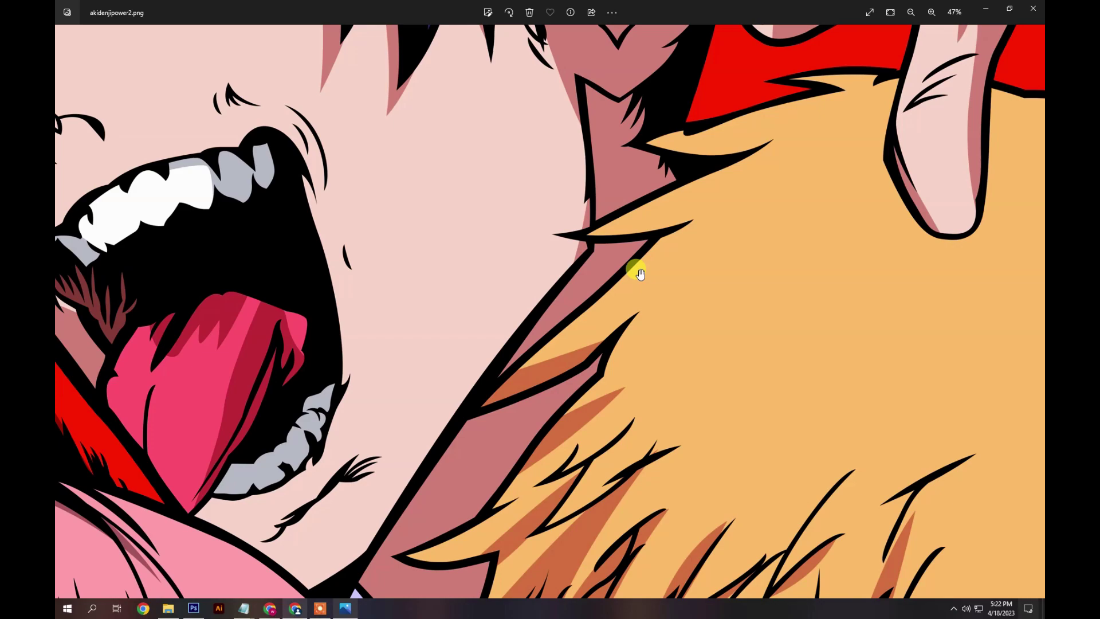
scroll(640, 276, "down", 2)
key("alt+F4")
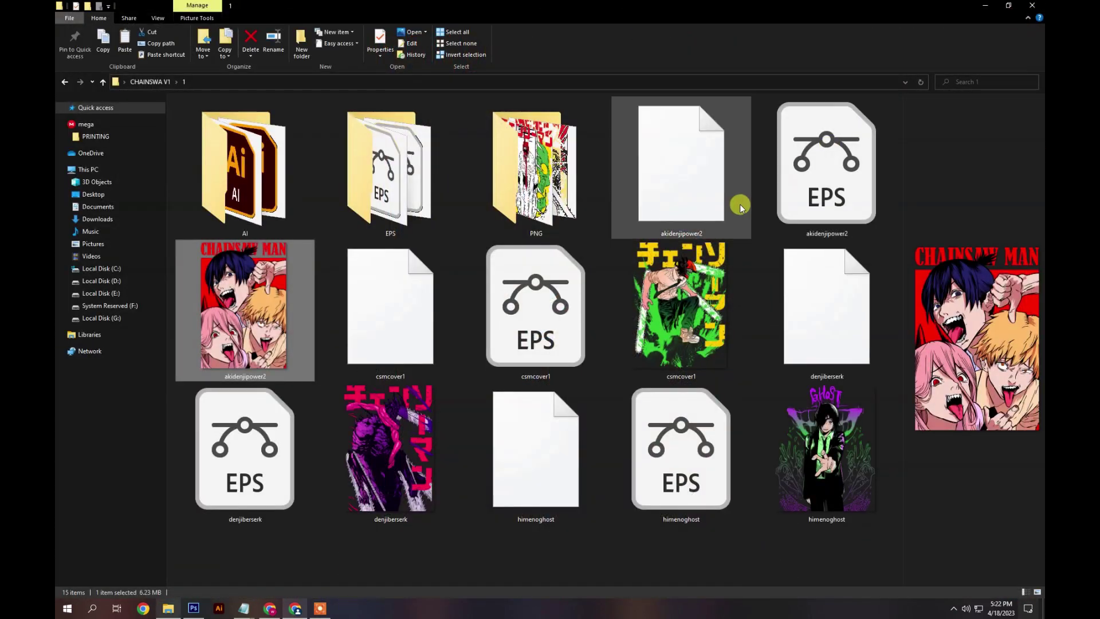
- Open the pack's PNG folder and review the images from CHAINSAW MAN-01.png to CHAINSAW MAN-08.png, inspecting the last one up close
double_click(567, 195)
double_click(216, 123)
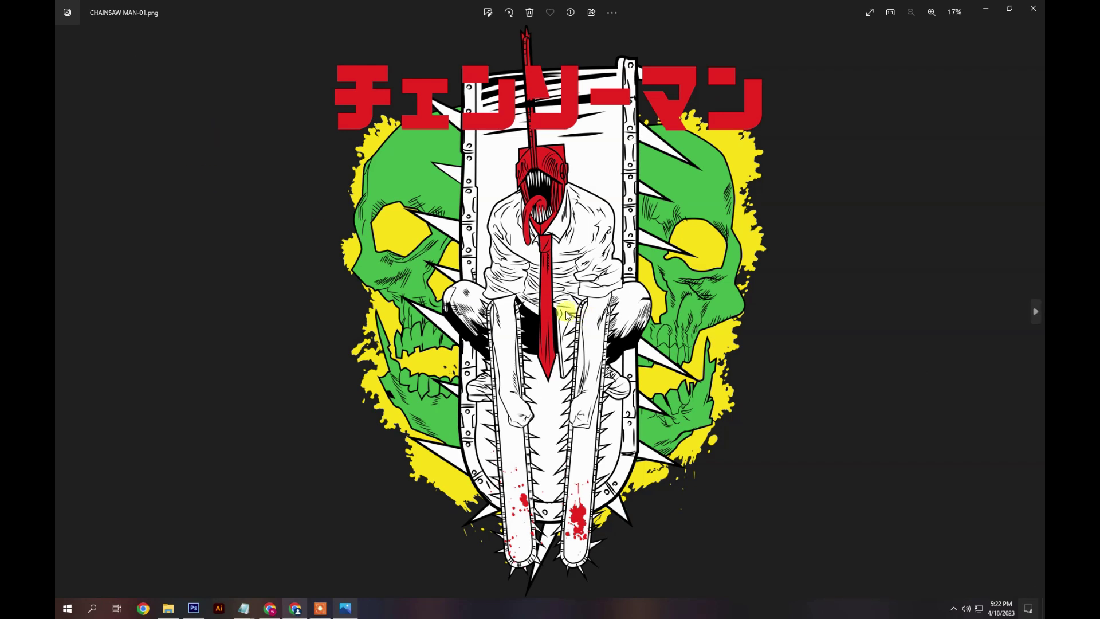
key("Right")
key("Right")
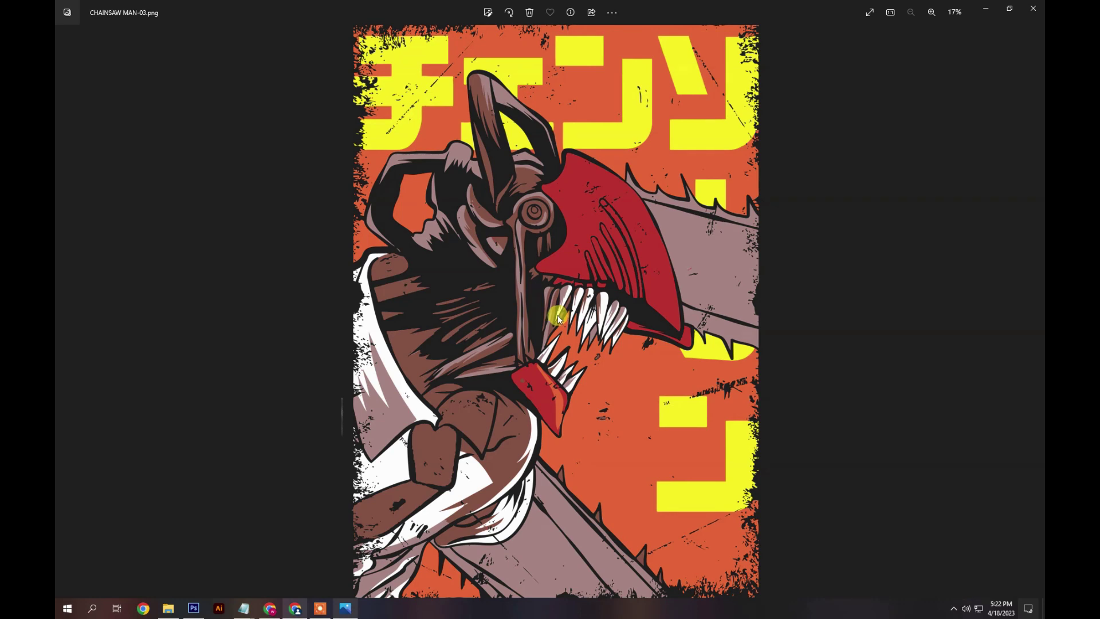
key("Right")
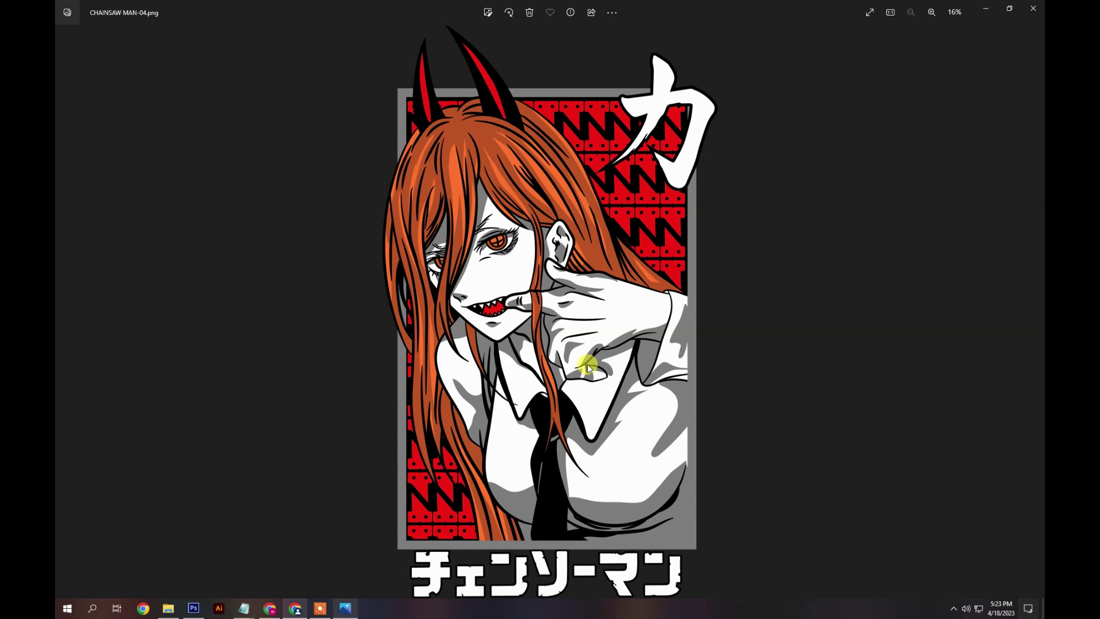
key("Right")
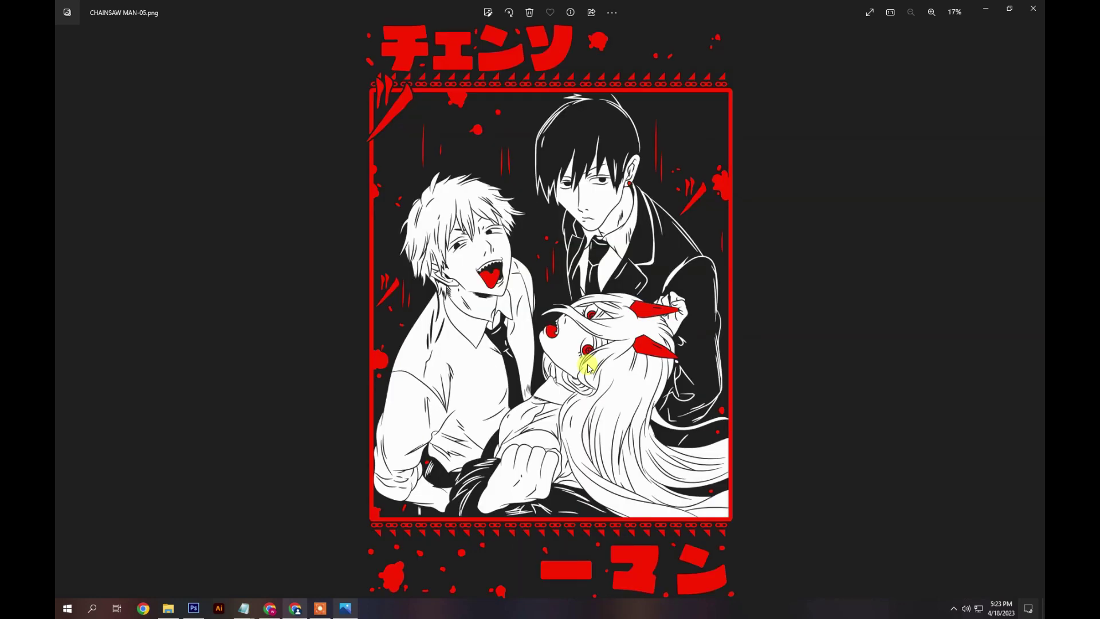
key("Right")
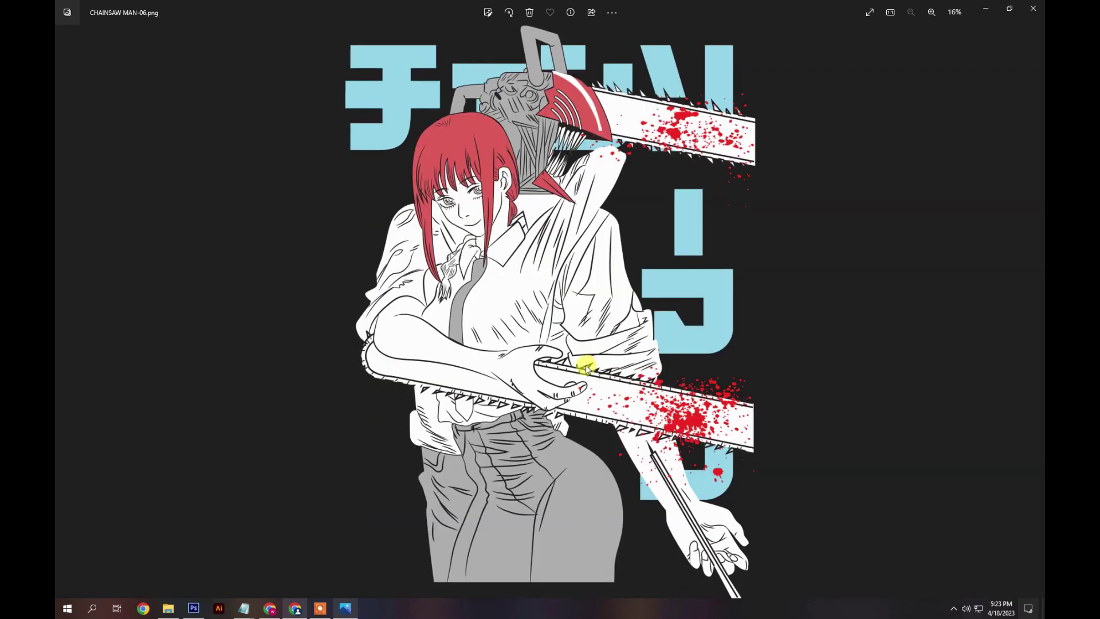
key("Right")
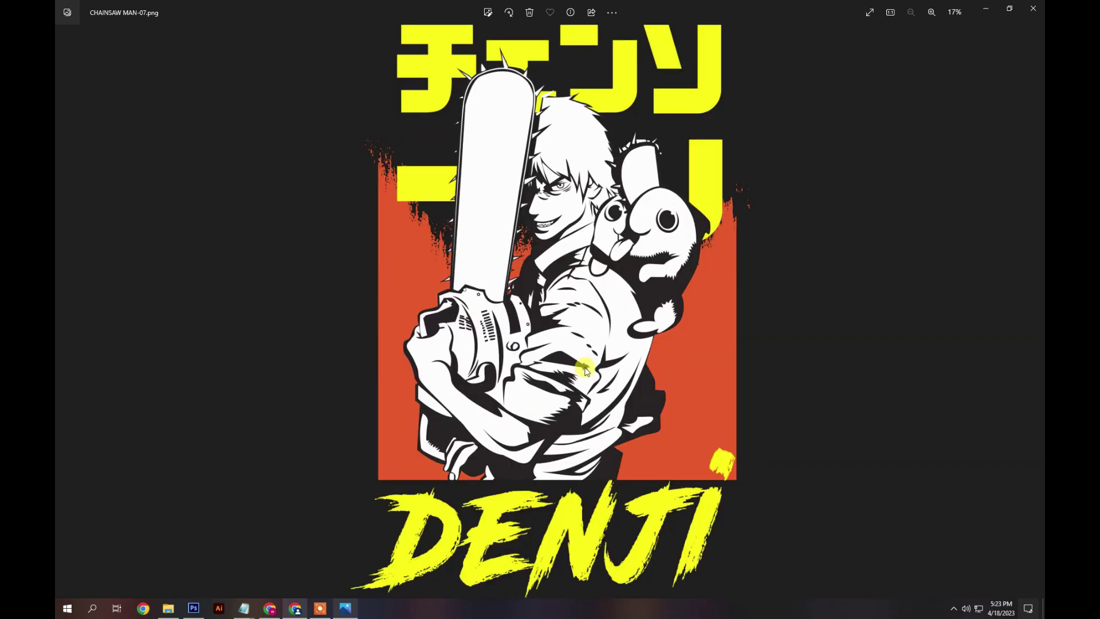
key("Right")
scroll(688, 238, "up", 4)
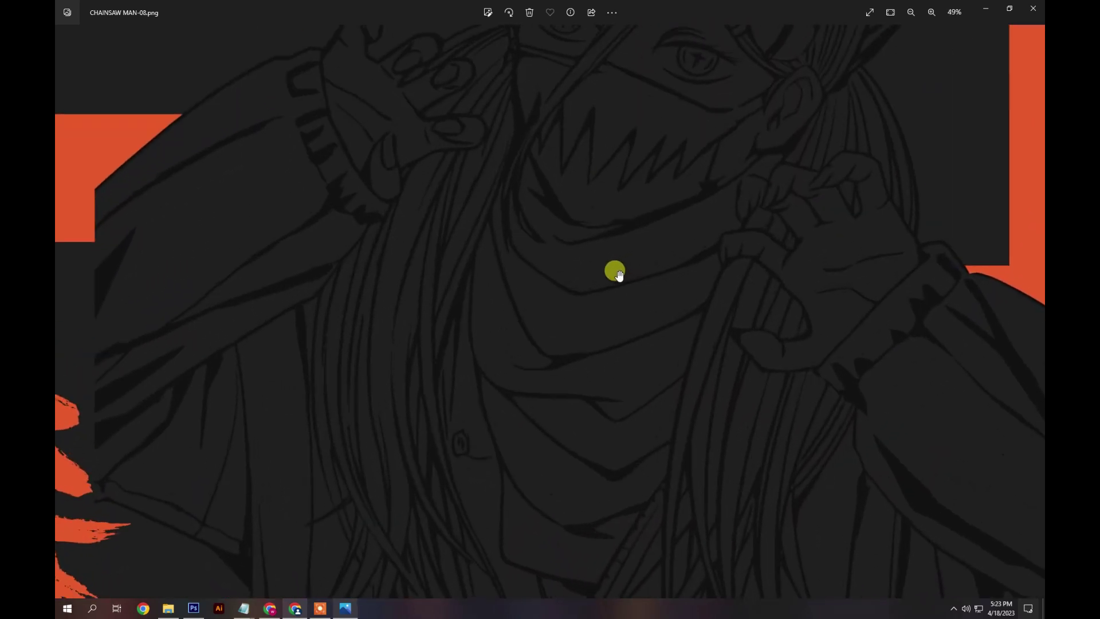
- View CHAINSAW MAN-08.png as a whole and advance through the images to CHAINSAW MAN-10.png
scroll(620, 286, "down", 4)
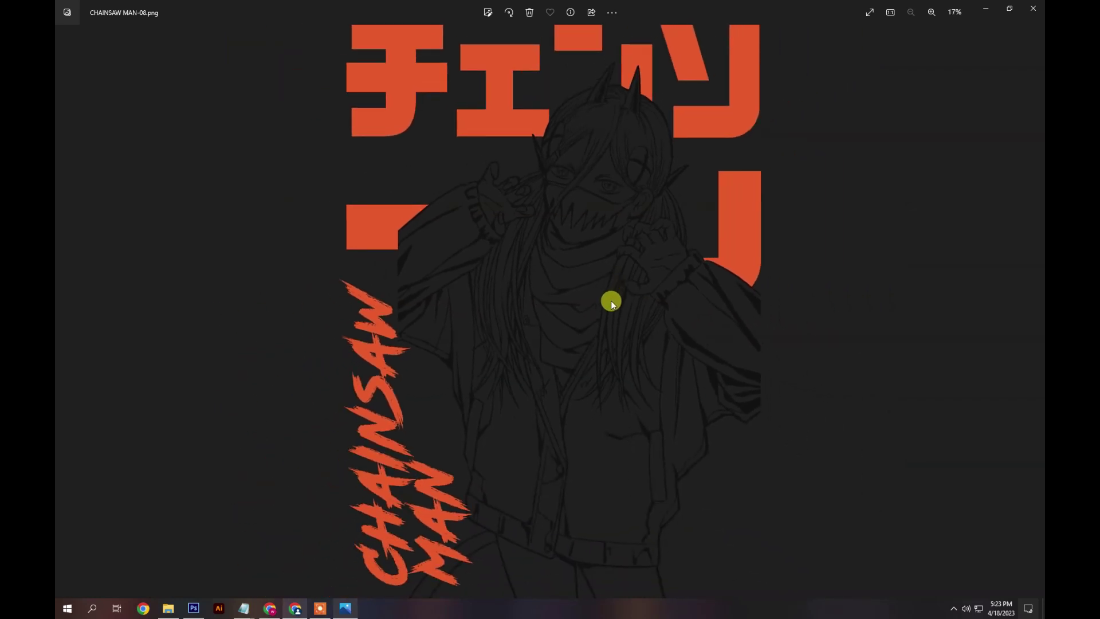
key("Right")
key("Right")
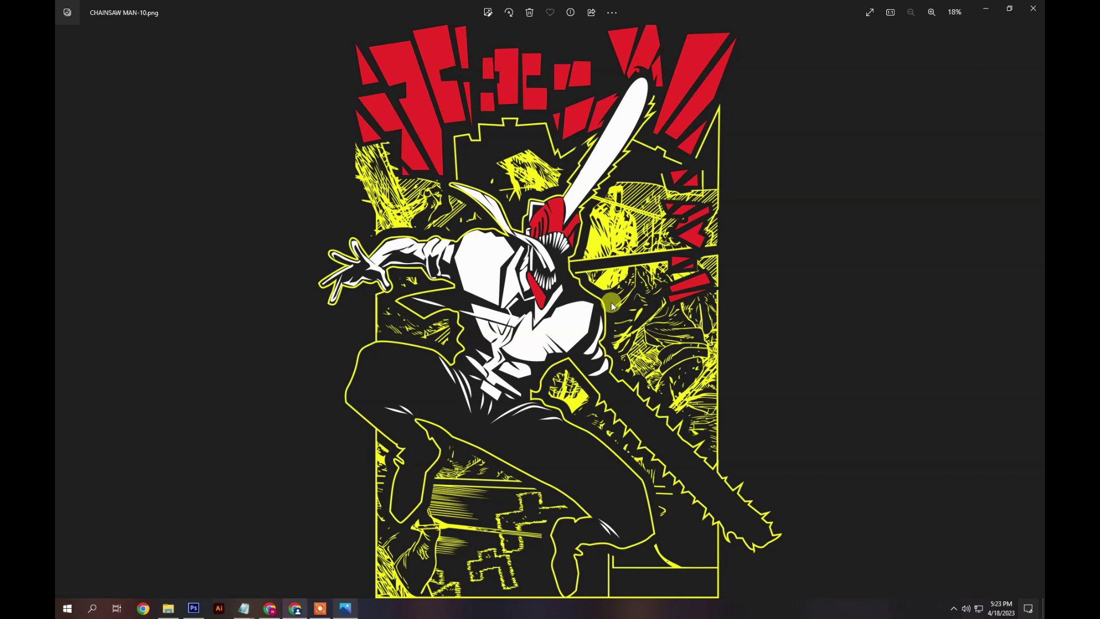
- Page back through the images from CHAINSAW MAN-09.png to CHAINSAW MAN-01.png and close the photo viewer
key("Left")
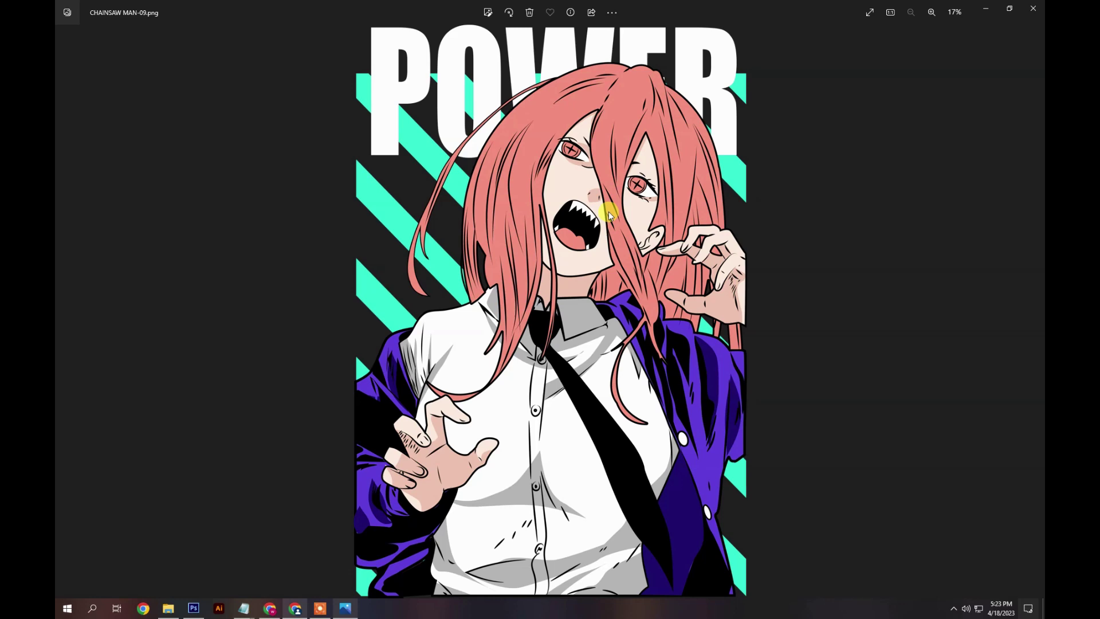
key("Left")
key("Left")
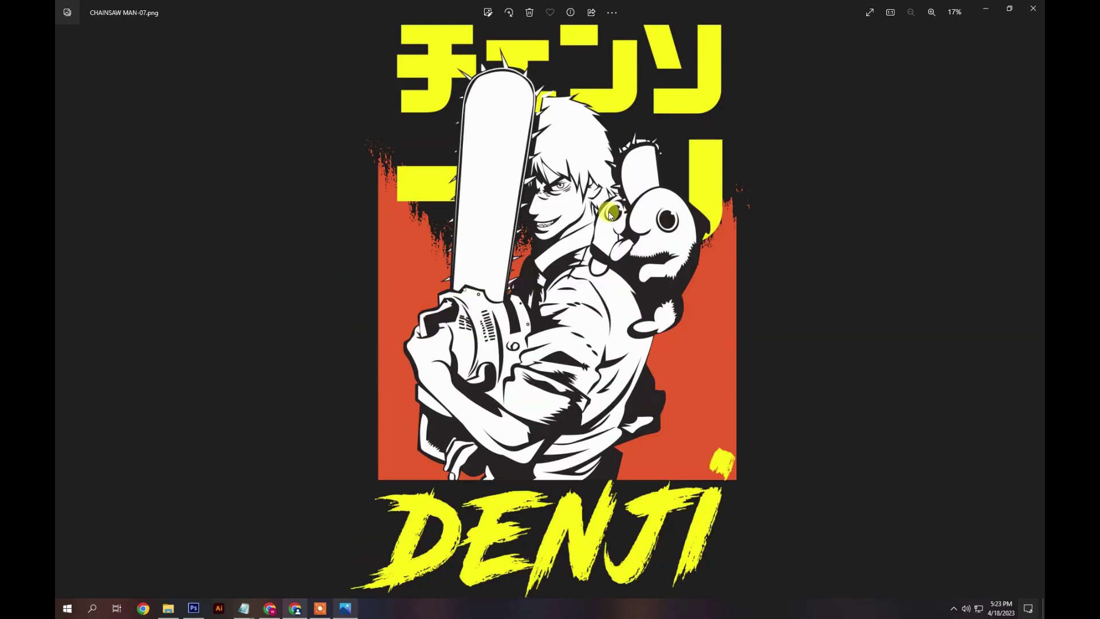
key("Left")
key("Left")
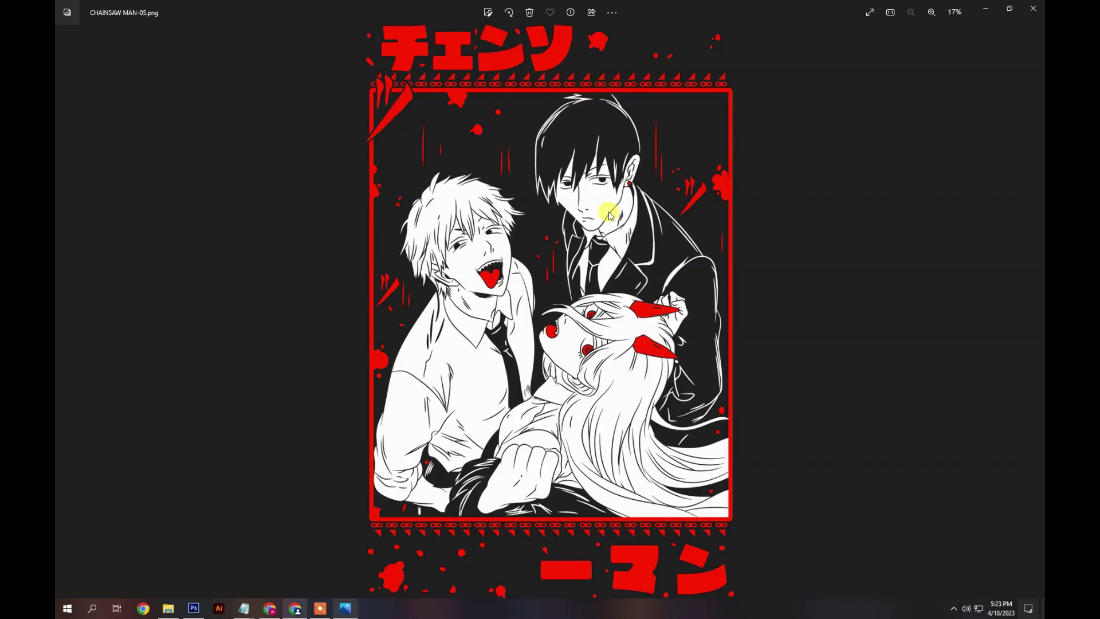
key("Left")
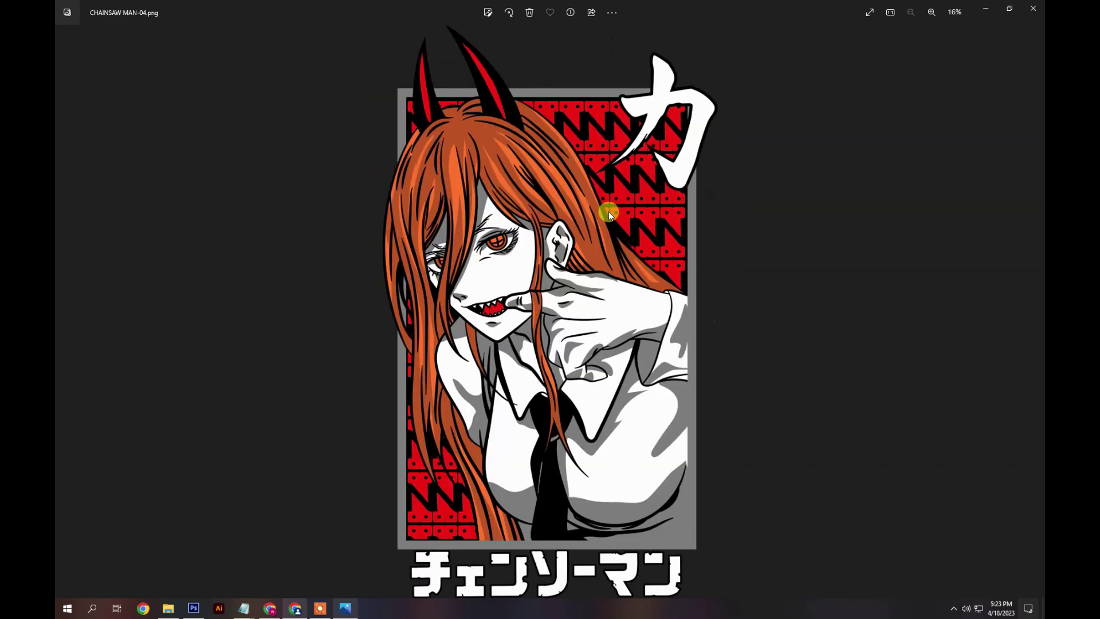
key("Left")
key("Left")
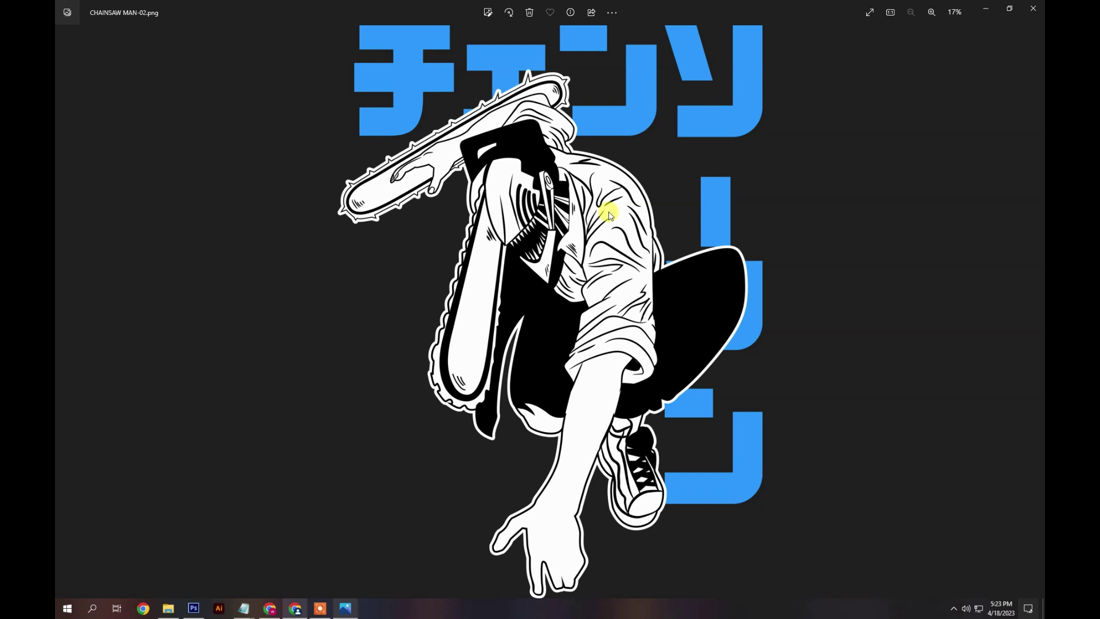
key("Left")
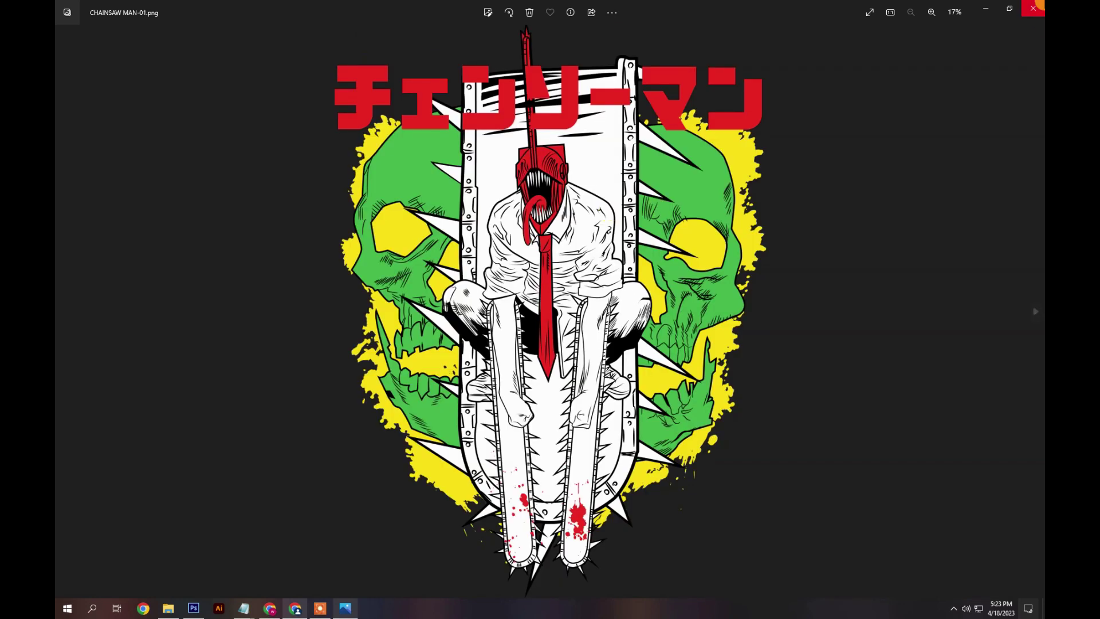
left_click(1035, 7)
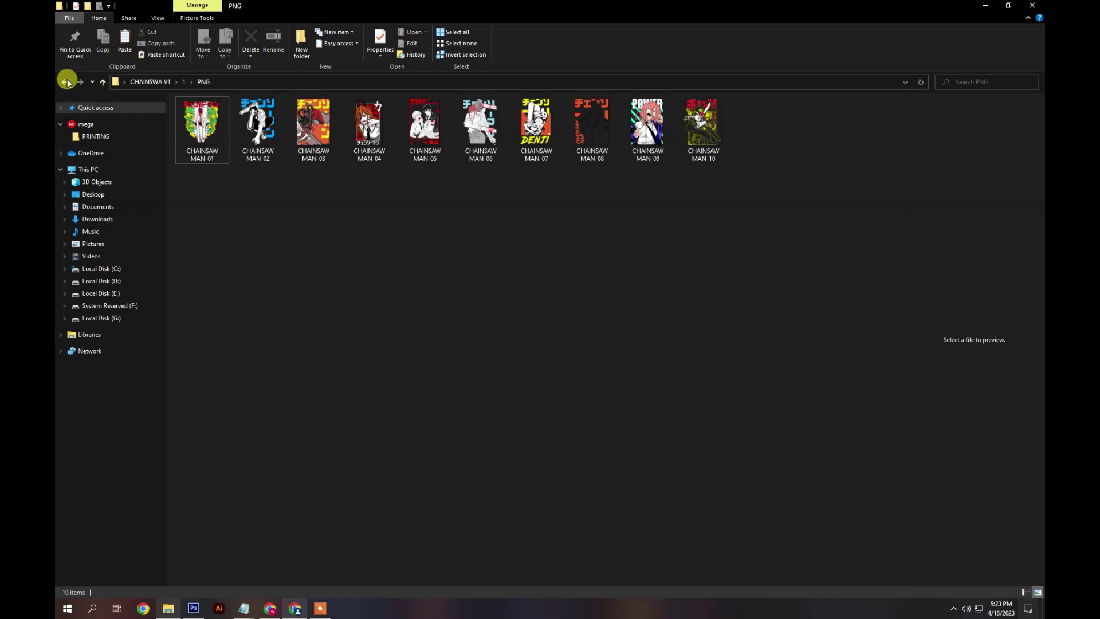
- Open the pack's AI folder and show its files as extra large icons
left_click(66, 80)
double_click(283, 175)
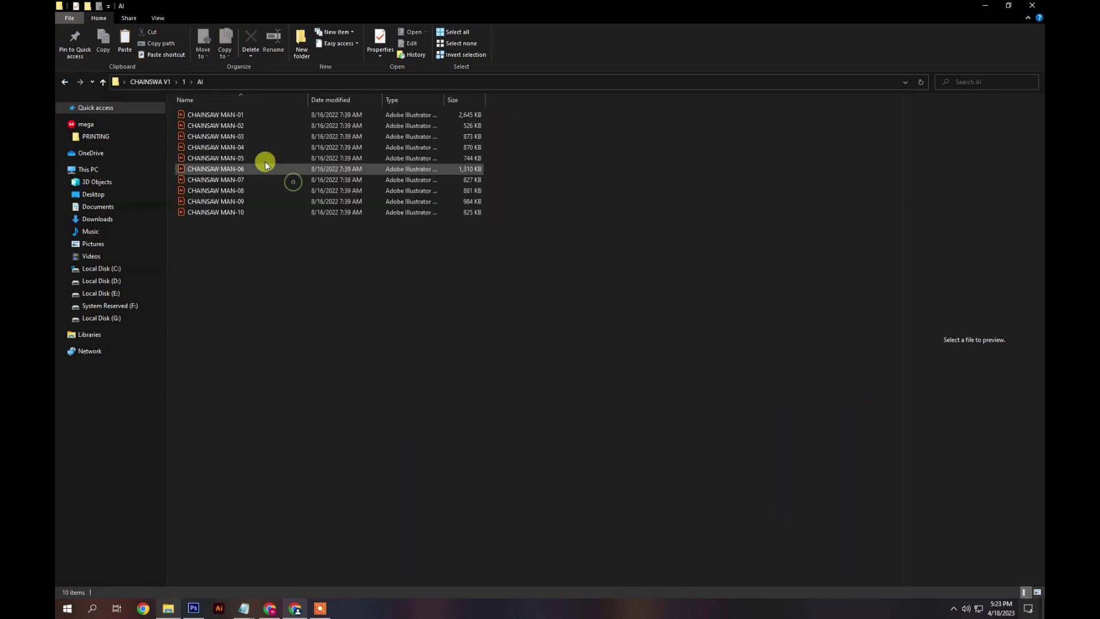
right_click(653, 171)
mouse_move(682, 172)
left_click(798, 173)
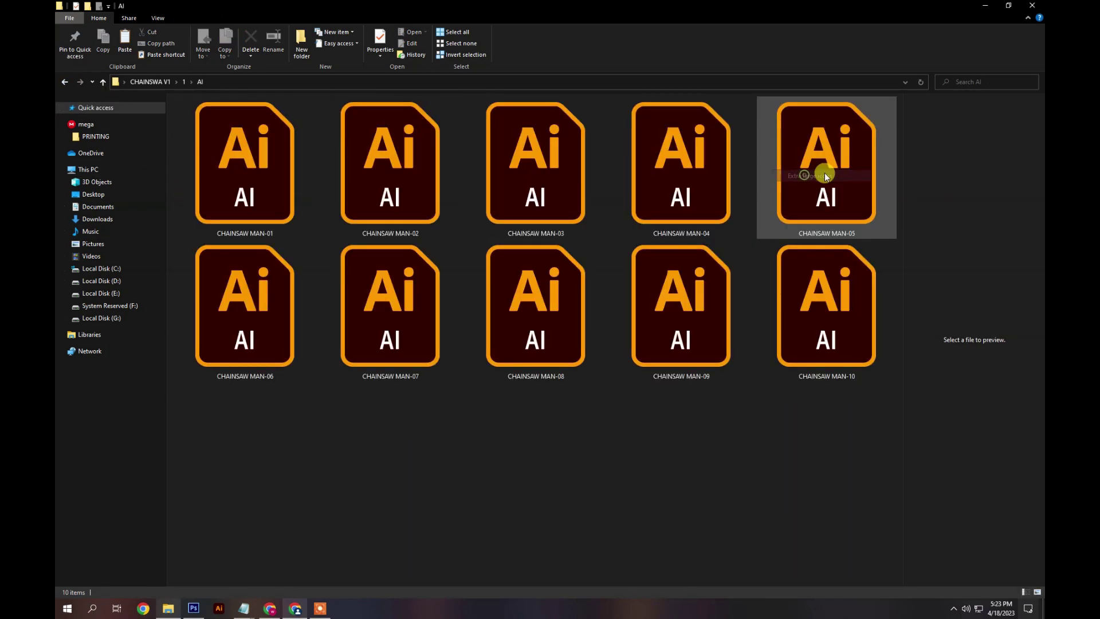
- Open CHAINSAW MAN-01.ai in Illustrator, maximize the window and bring the whole artboard into view
left_click(301, 138)
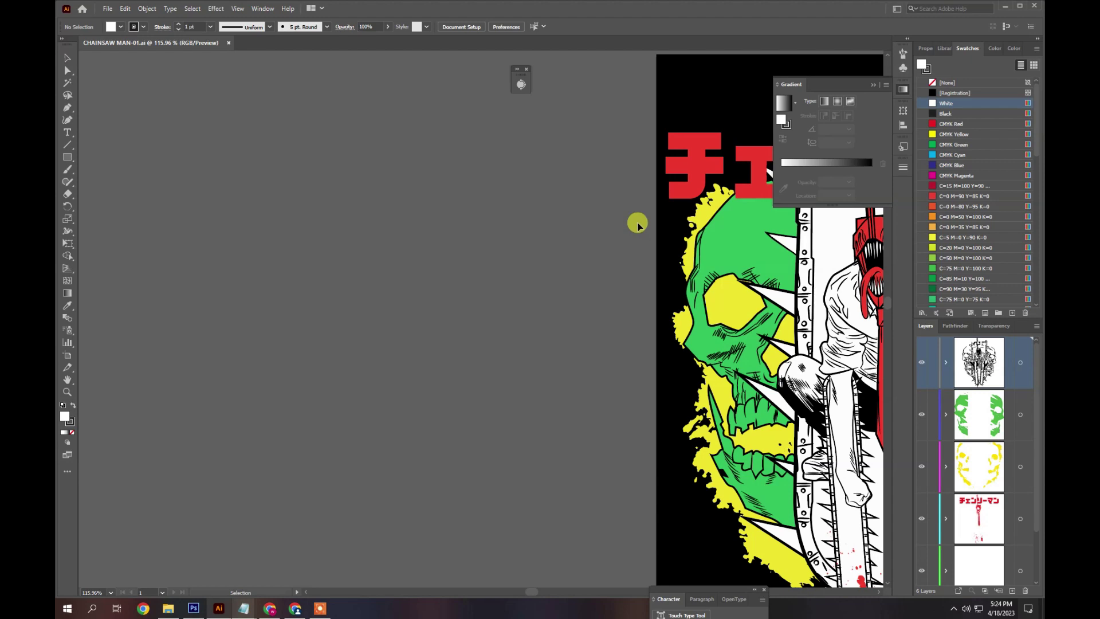
left_click(1022, 7)
scroll(486, 229, "down", 5)
scroll(482, 234, "up", 5)
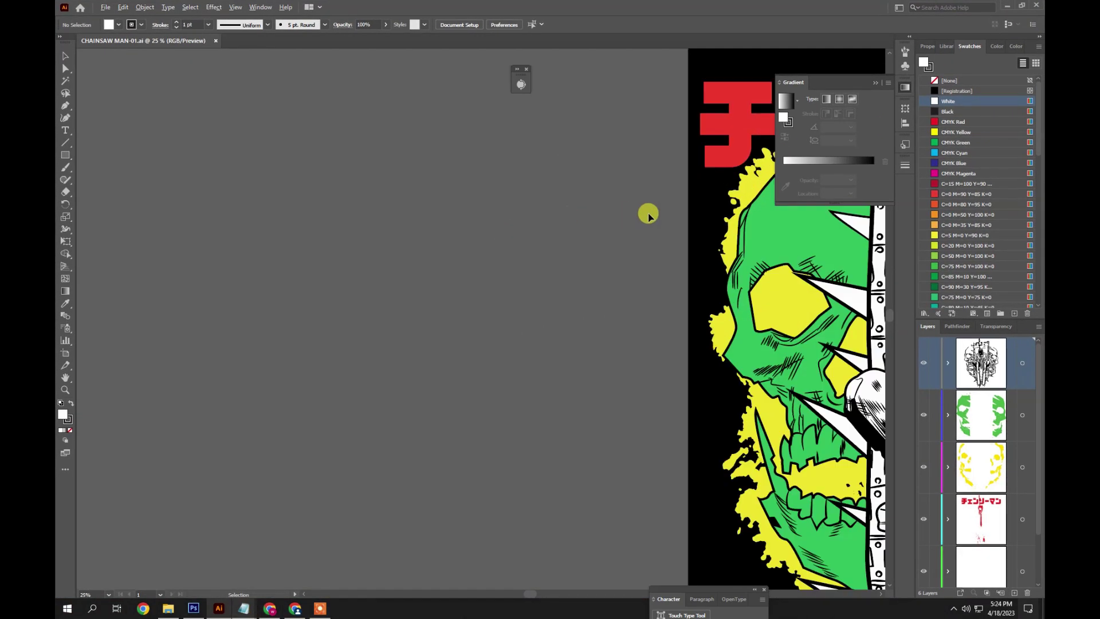
scroll(265, 248, "down", 4)
scroll(470, 269, "up", 3)
scroll(498, 310, "down", 1)
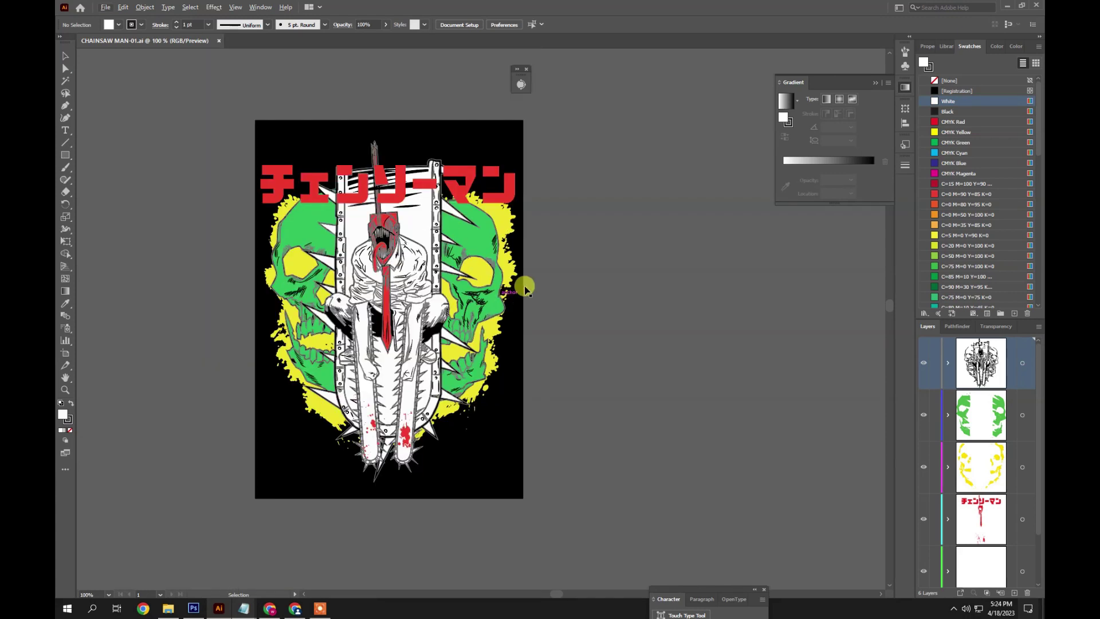
- Move the black background to the right of the artboard and the black linework to its left, and inspect the separated linework
left_click_drag(523, 410, 848, 381)
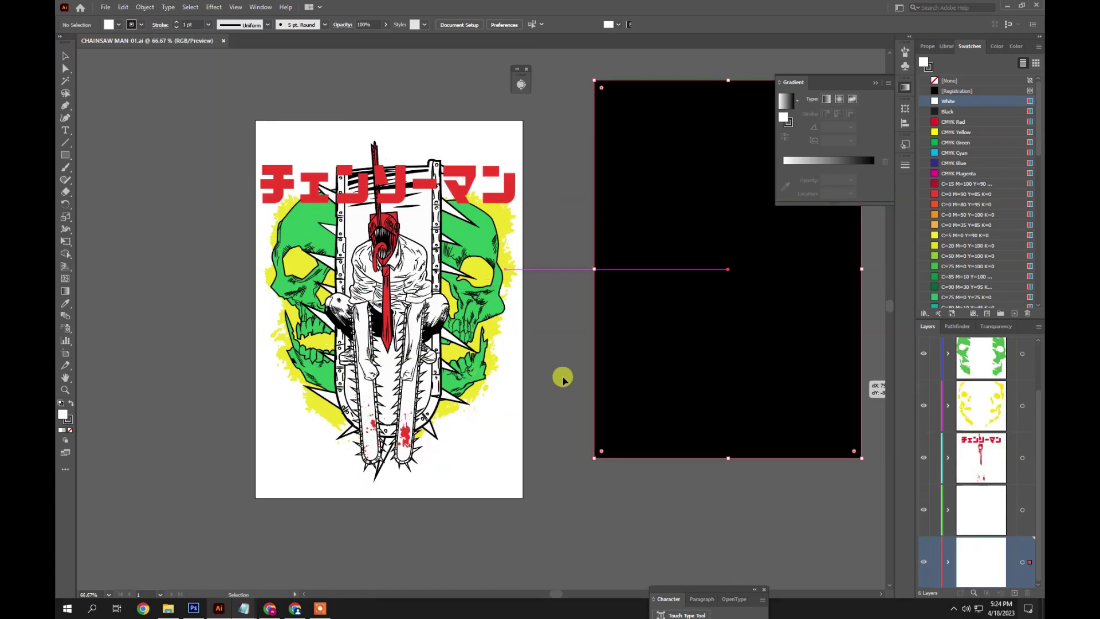
left_click_drag(444, 375, 196, 351)
scroll(225, 361, "down", 2)
left_click(250, 198)
scroll(128, 308, "up", 3)
left_click(158, 269)
scroll(321, 280, "up", 4)
scroll(318, 235, "down", 1)
scroll(535, 241, "down", 2)
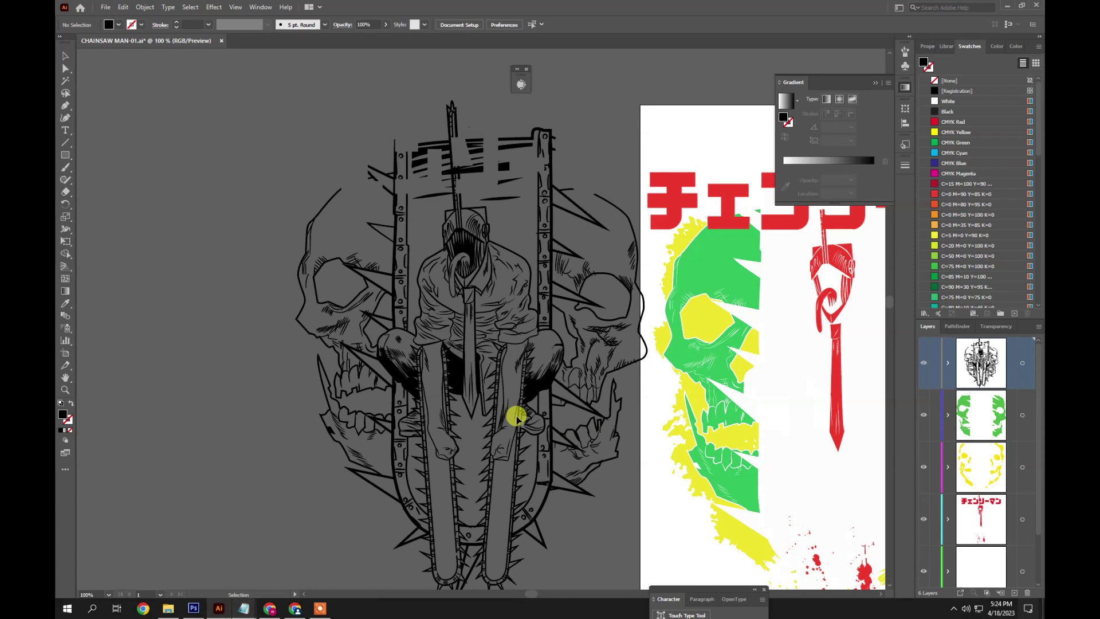
scroll(517, 420, "down", 3)
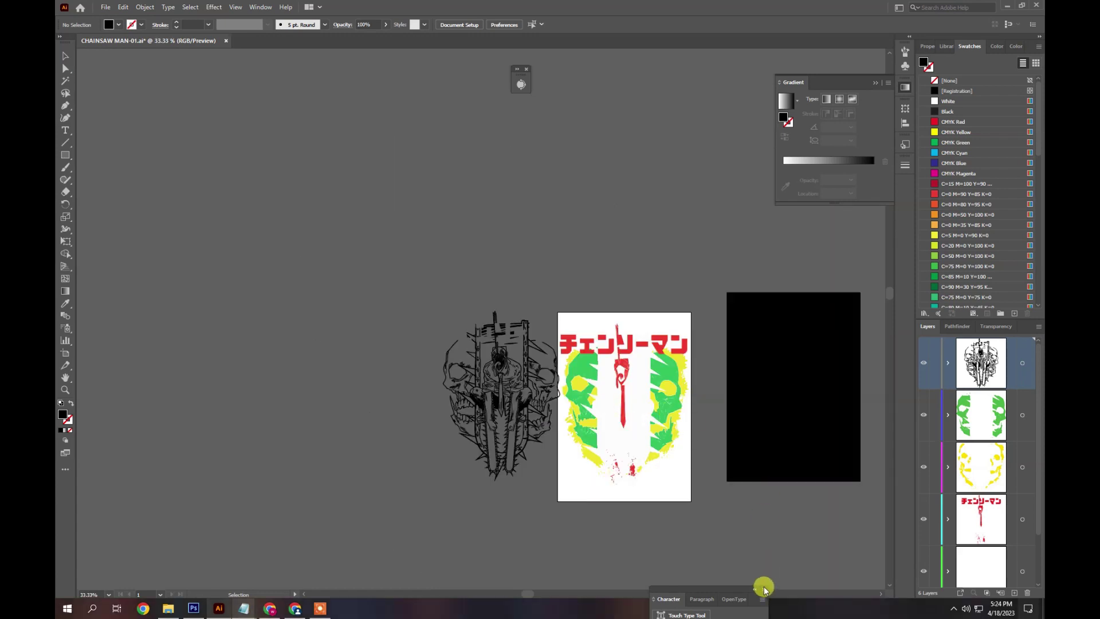
- Switch to File Explorer, preview the AI files CHAINSAW MAN-02 to CHAINSAW MAN-05, and open CHAINSAW MAN-04 in Illustrator
left_click(1008, 6)
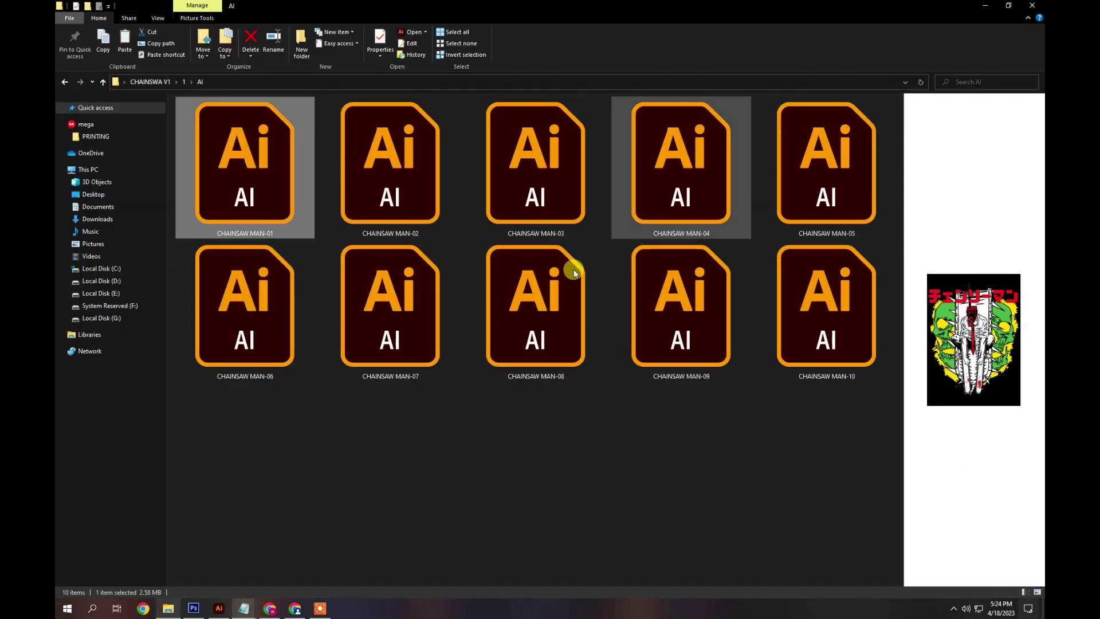
left_click(367, 174)
left_click(498, 151)
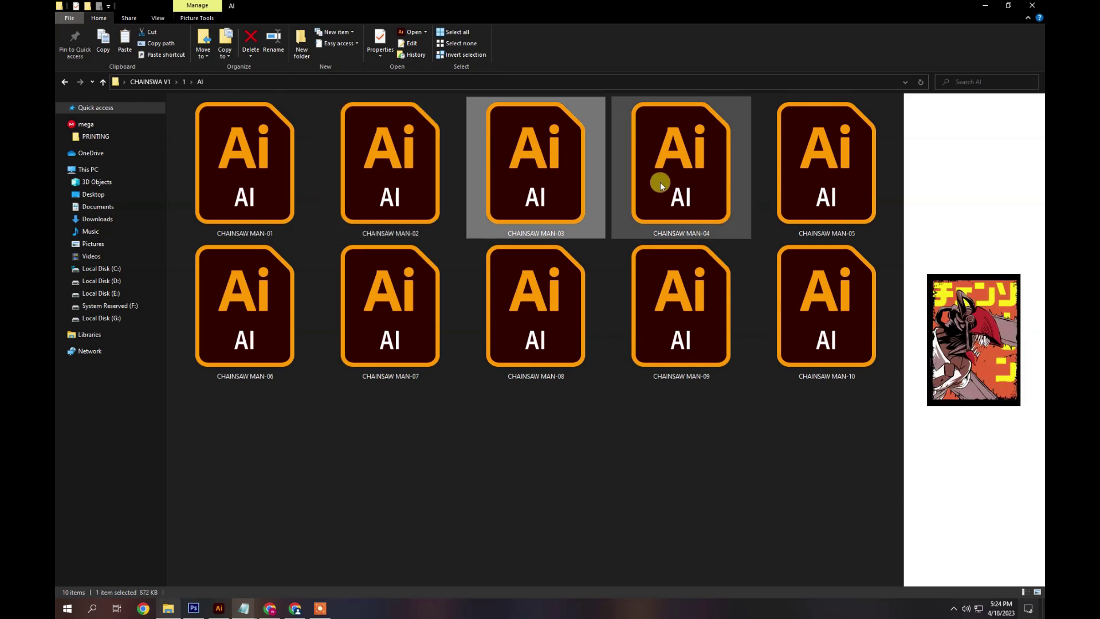
left_click(669, 167)
left_click(804, 156)
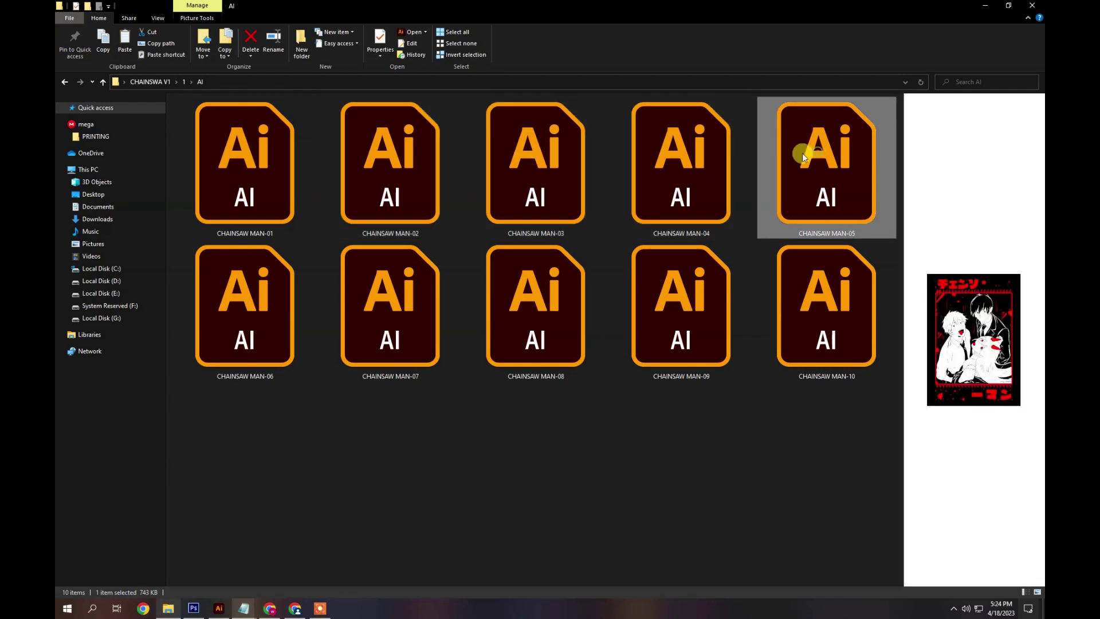
left_click(711, 160)
double_click(710, 160)
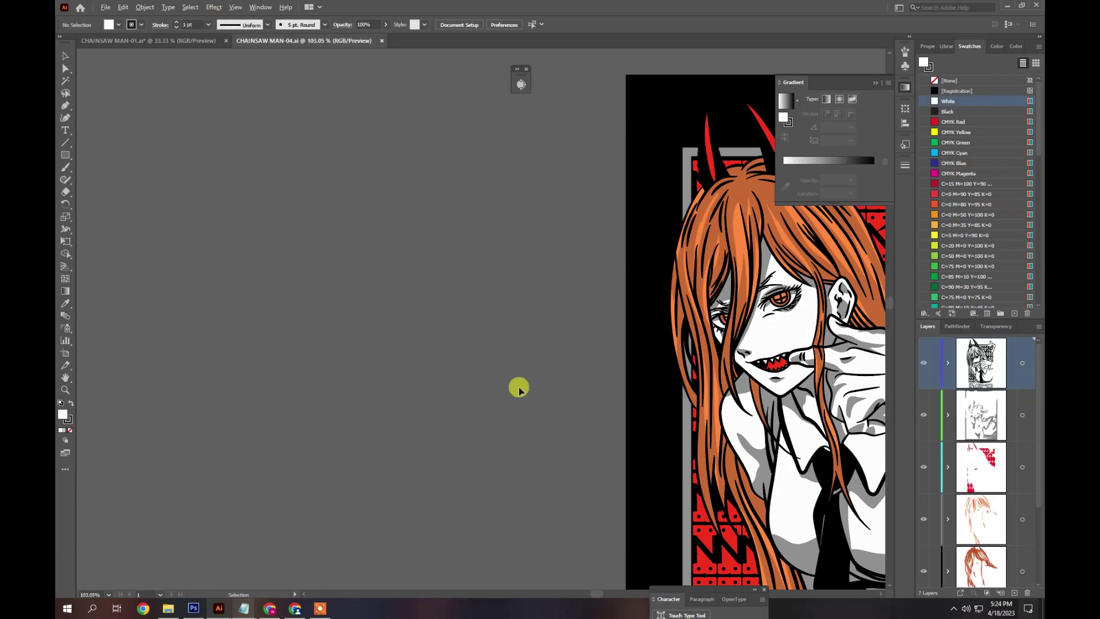
- Try moving the black linework of CHAINSAW MAN-04 to the left of the artboard
scroll(514, 393, "down", 3)
left_click(677, 421)
scroll(677, 421, "up", 3)
scroll(659, 405, "down", 2)
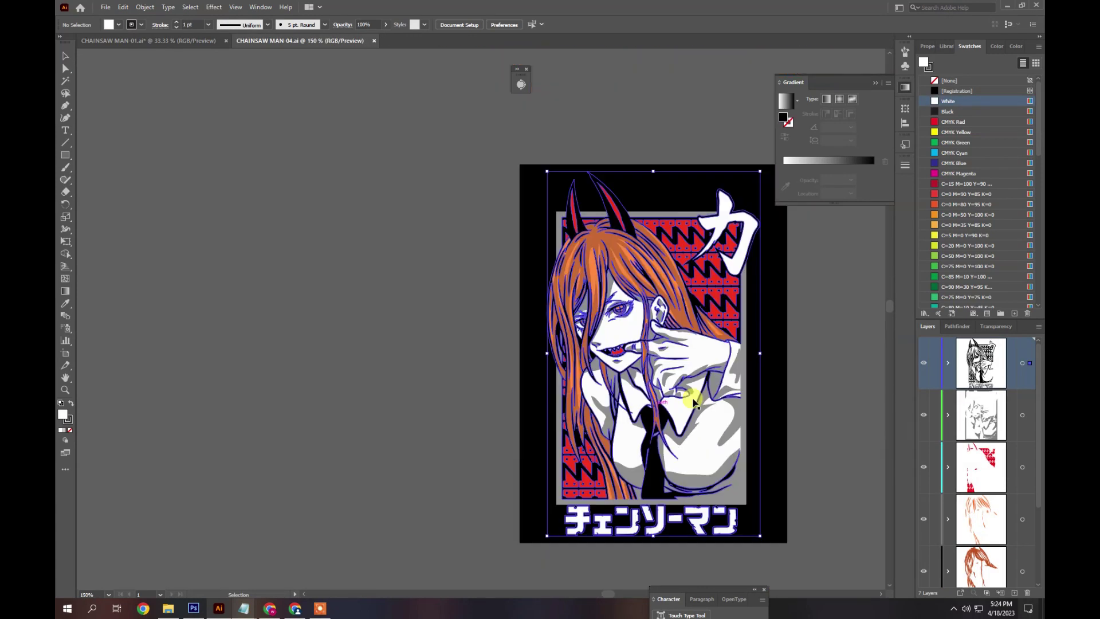
left_click_drag(700, 397, 495, 386)
key("ctrl+z")
- Move the complete CHAINSAW MAN-04 artwork left of the artboard, drag its black background back to the right and deselect
left_click_drag(460, 159, 798, 567)
left_click_drag(627, 415, 181, 364)
left_click(423, 334)
left_click_drag(322, 338, 655, 346)
scroll(180, 266, "up", 4)
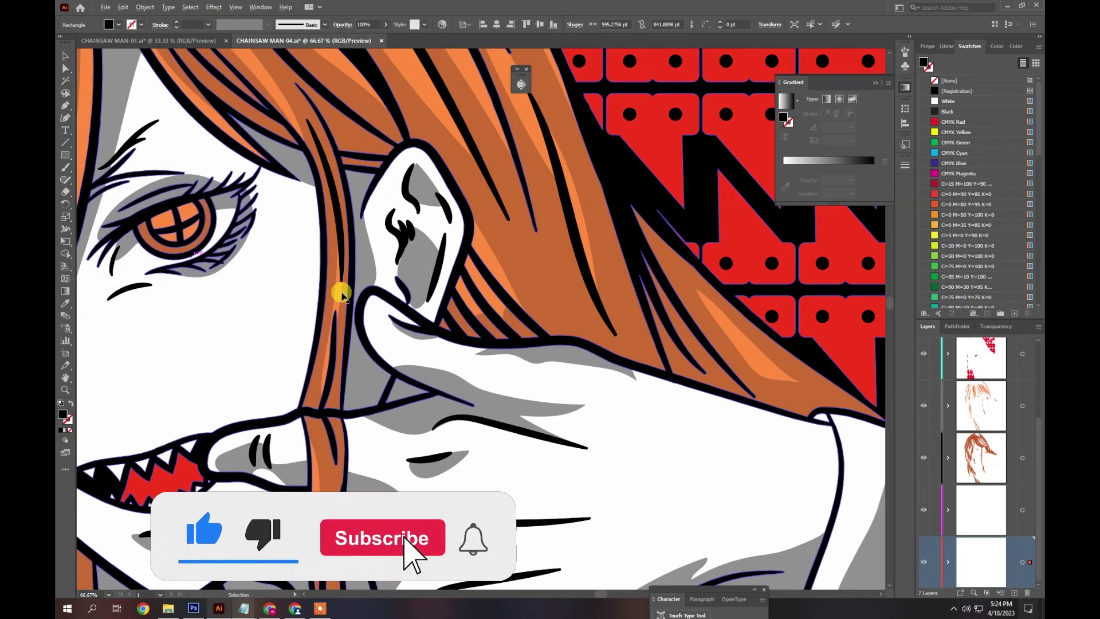
scroll(334, 292, "down", 3)
left_click(485, 374)
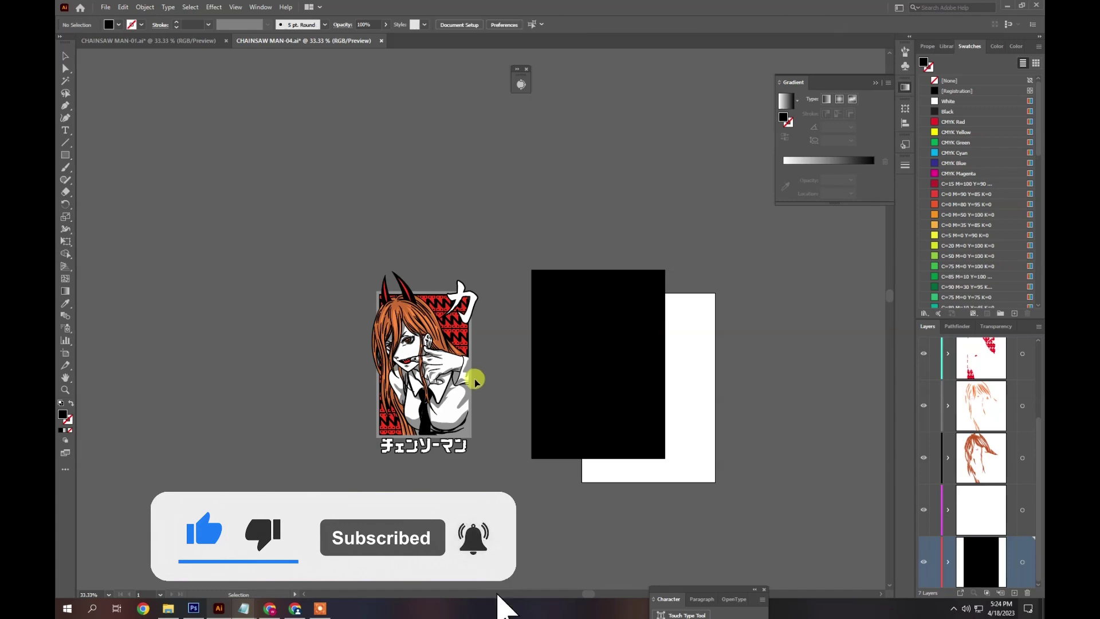
- Move the black linework to the left of the coloured artwork and close CHAINSAW MAN-04.ai without saving
scroll(341, 378, "up", 3)
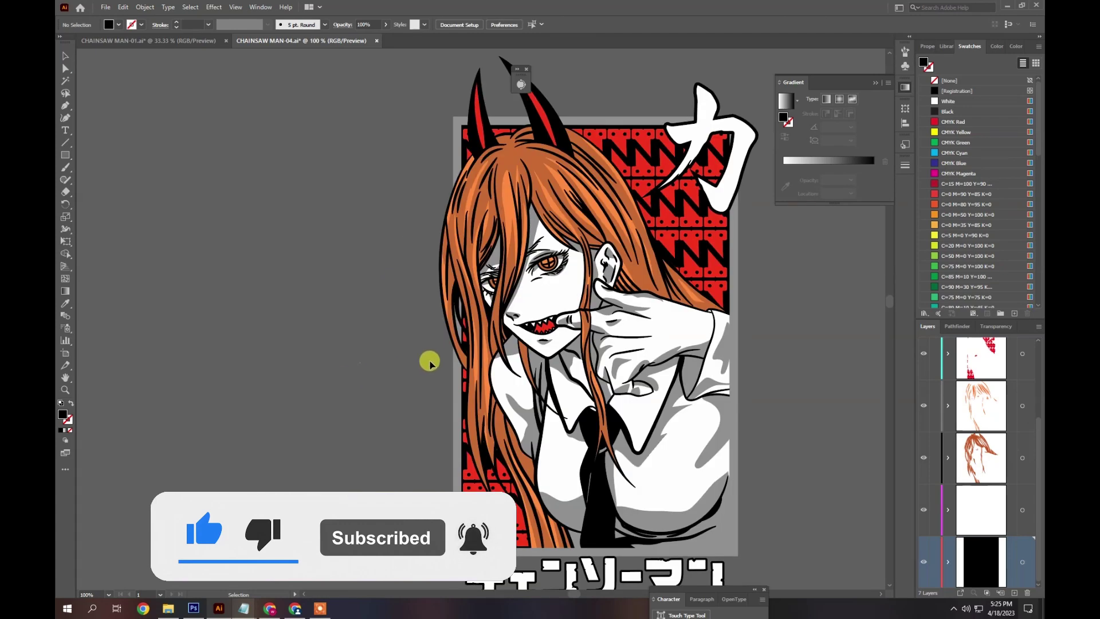
scroll(692, 246, "up", 2)
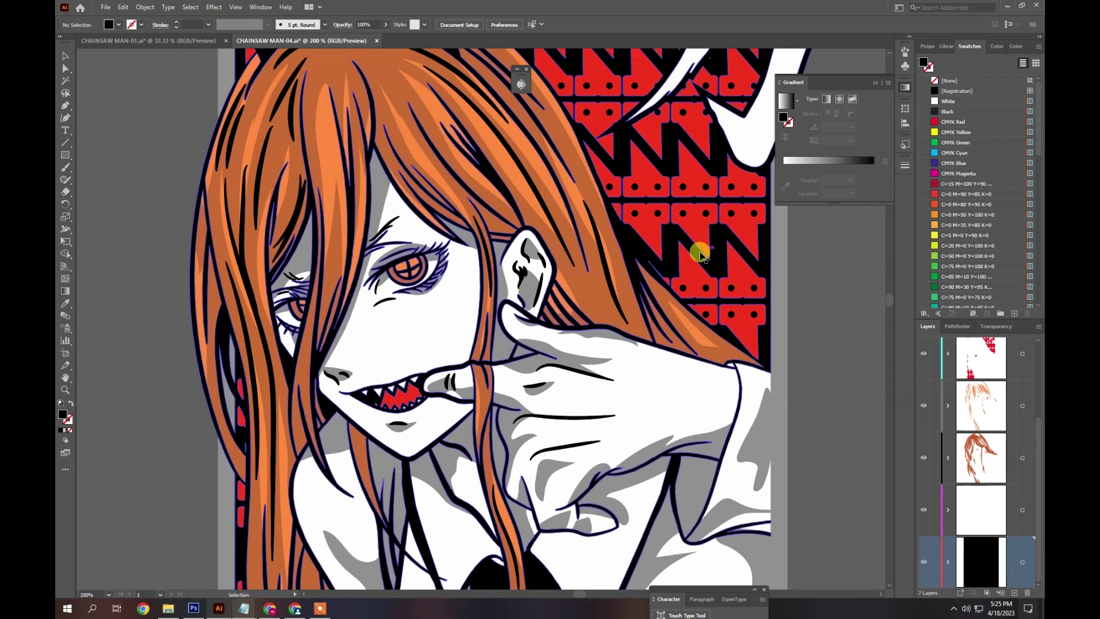
scroll(698, 264, "down", 1)
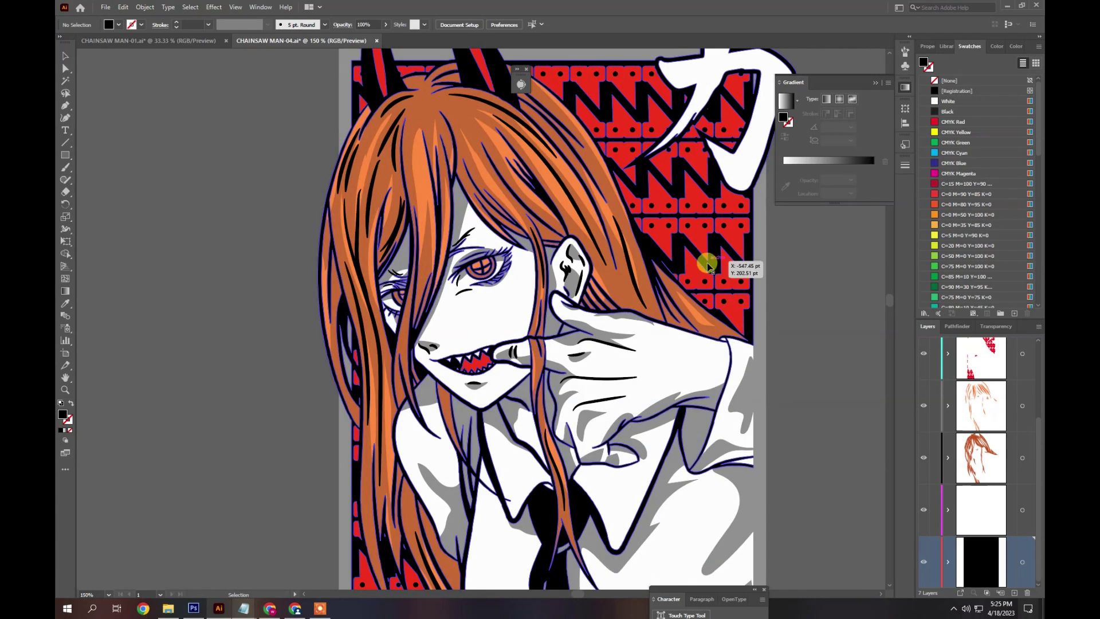
scroll(711, 265, "down", 1)
left_click_drag(711, 266, 491, 250)
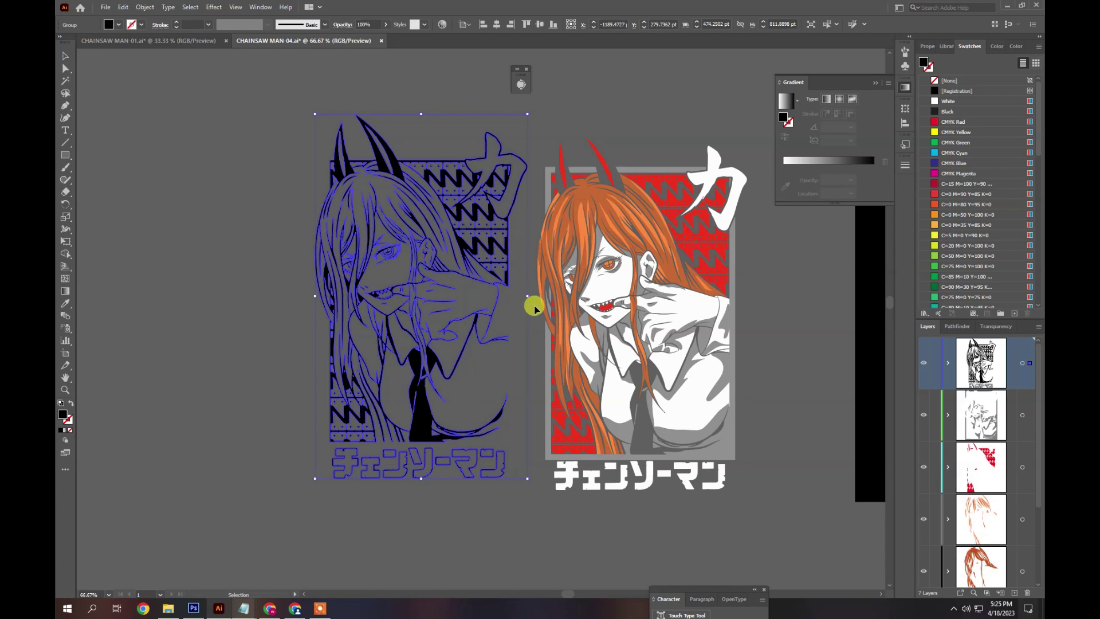
left_click(380, 41)
left_click(611, 315)
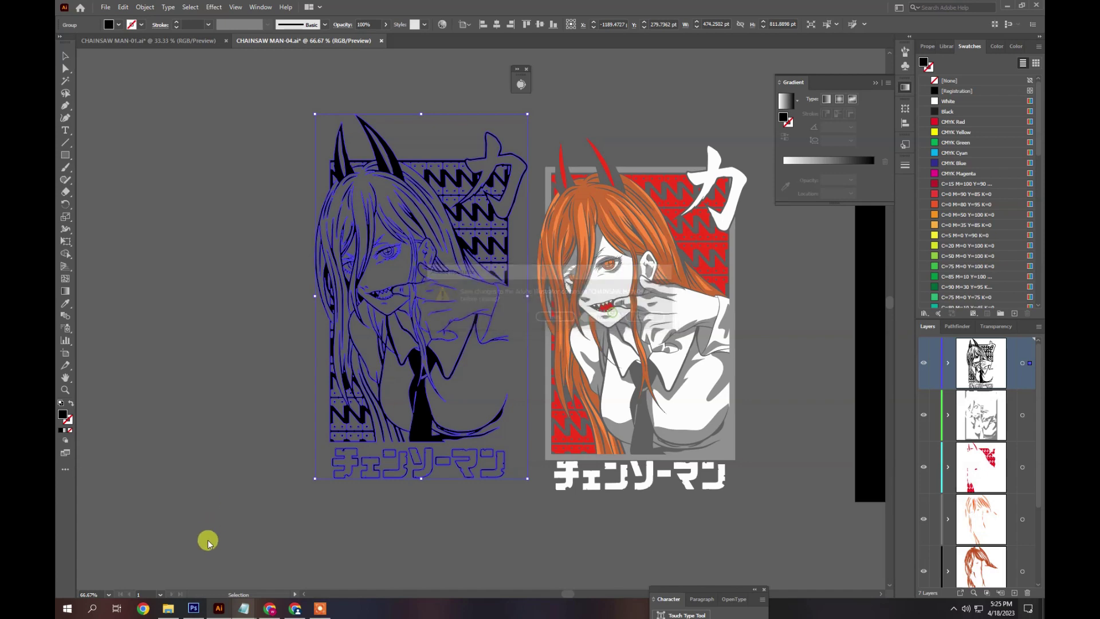
- Inspect the separated CHAINSAW MAN-01 linework, switch to File Explorer and open CHAINSAW MAN-03 from the AI folder
scroll(554, 423, "up", 4)
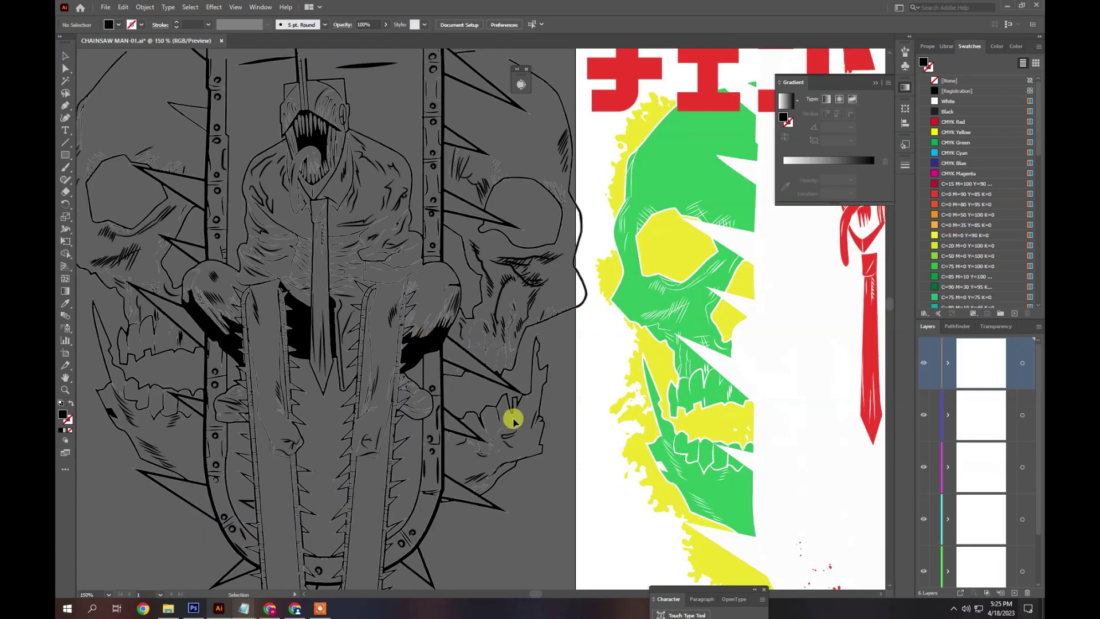
scroll(423, 380, "down", 2)
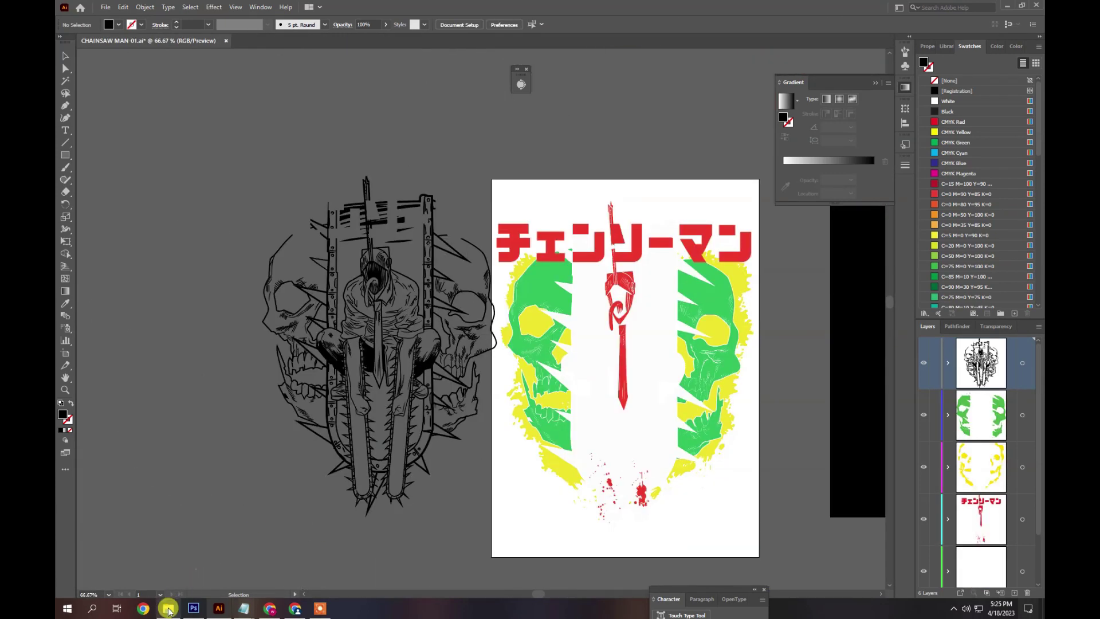
left_click(168, 608)
left_click(585, 200)
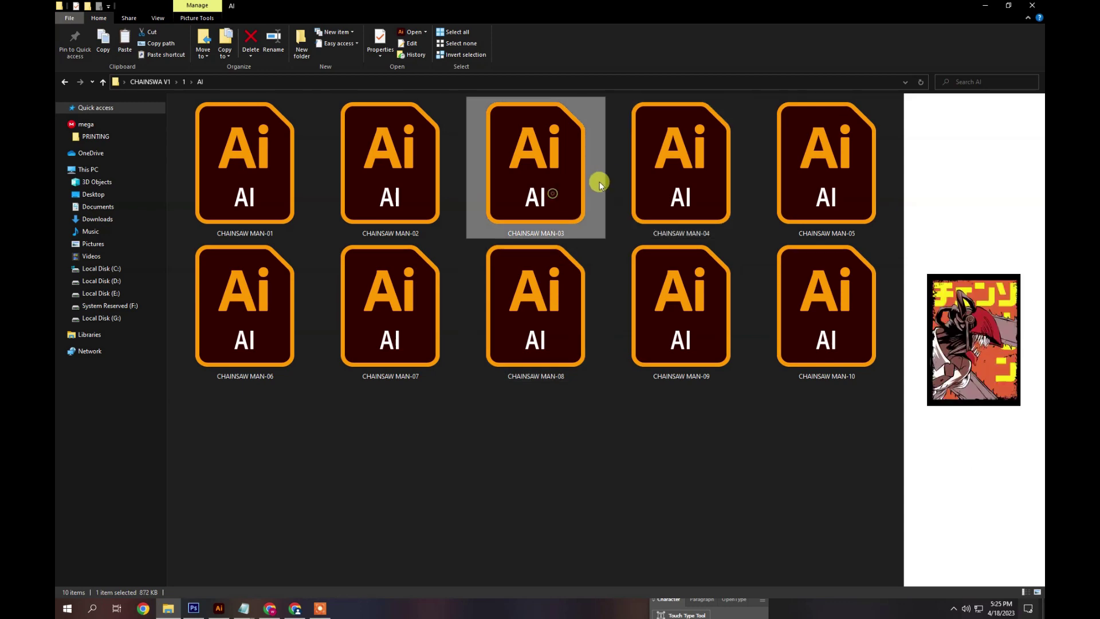
double_click(548, 181)
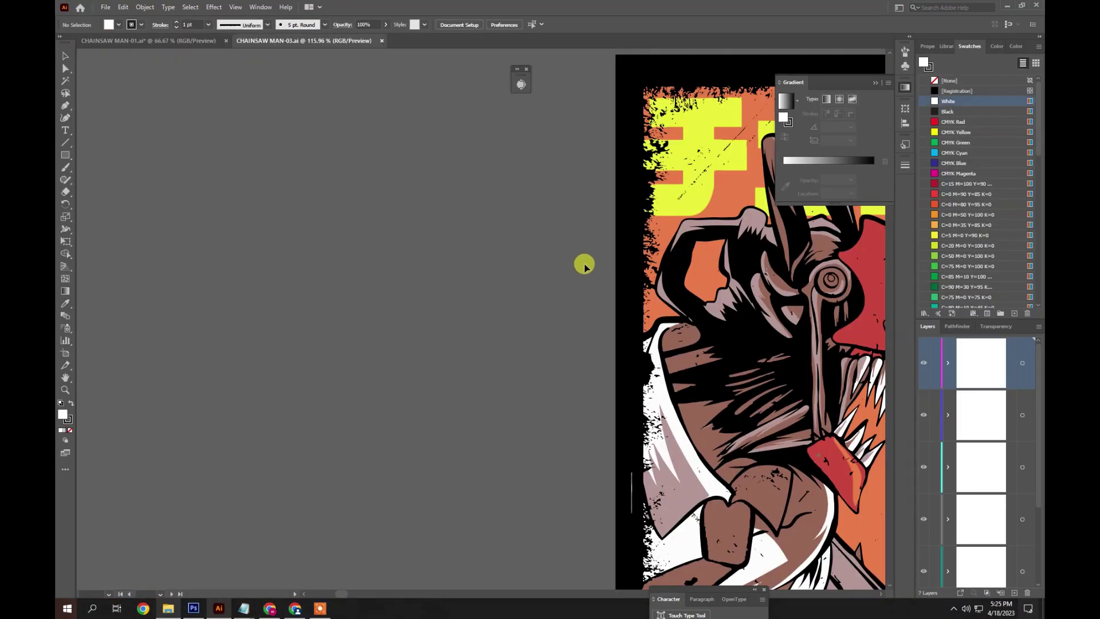
- Move the black background left of the artboard and pull the red, brown and yellow lettering groups out to the right
left_click(584, 386)
left_click_drag(583, 385, 263, 353)
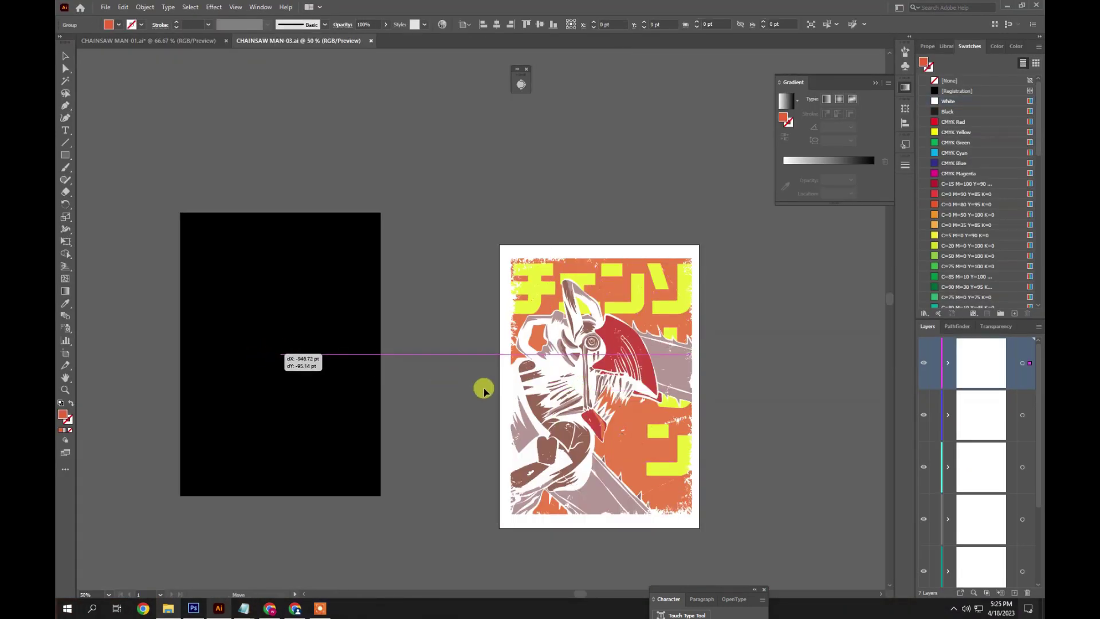
left_click(594, 378)
left_click_drag(595, 378, 760, 356)
left_click_drag(644, 362, 751, 327)
left_click(687, 335, "shift")
left_click_drag(584, 307, 785, 438)
- Close CHAINSAW MAN-03.ai without saving and open CHAINSAW MAN-05 from the AI folder
key("ctrl+a")
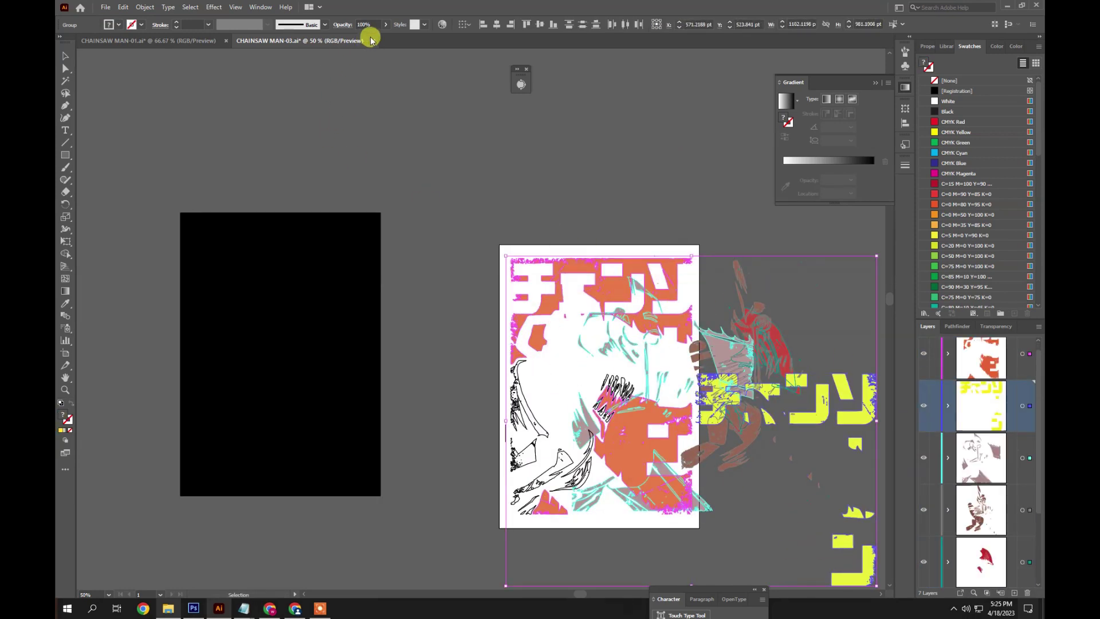
left_click(603, 317)
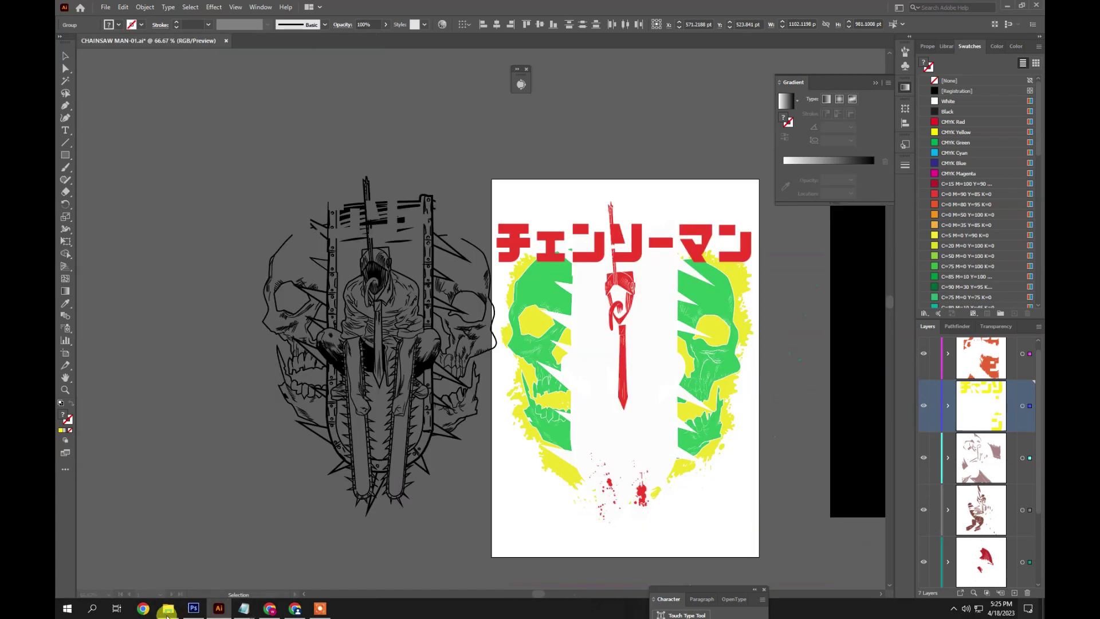
left_click(162, 613)
left_click(695, 181)
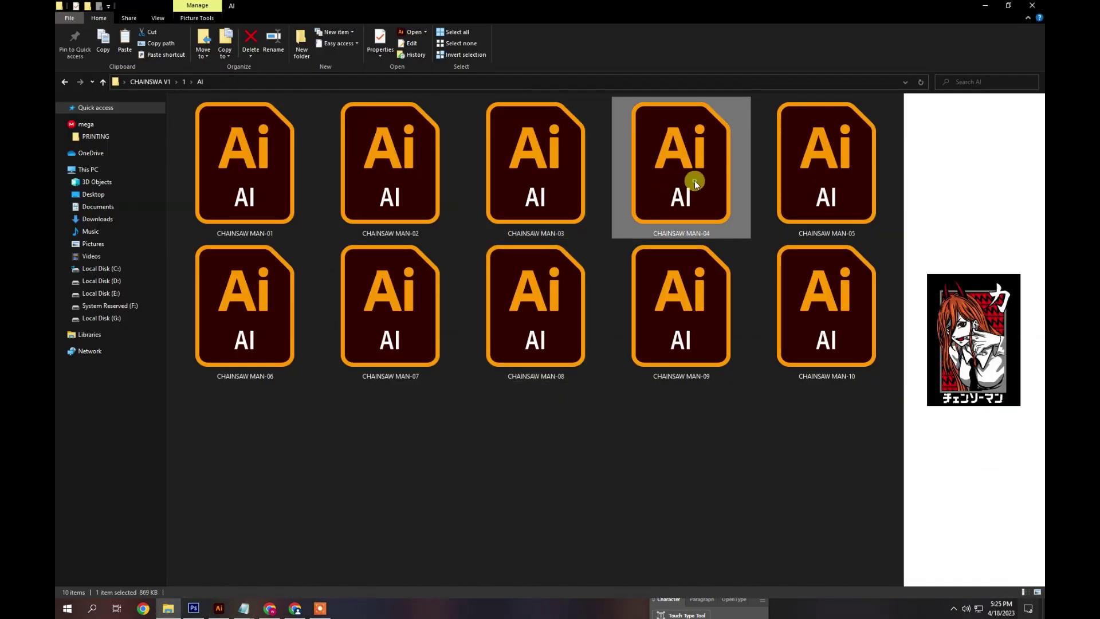
left_click(831, 191)
double_click(831, 192)
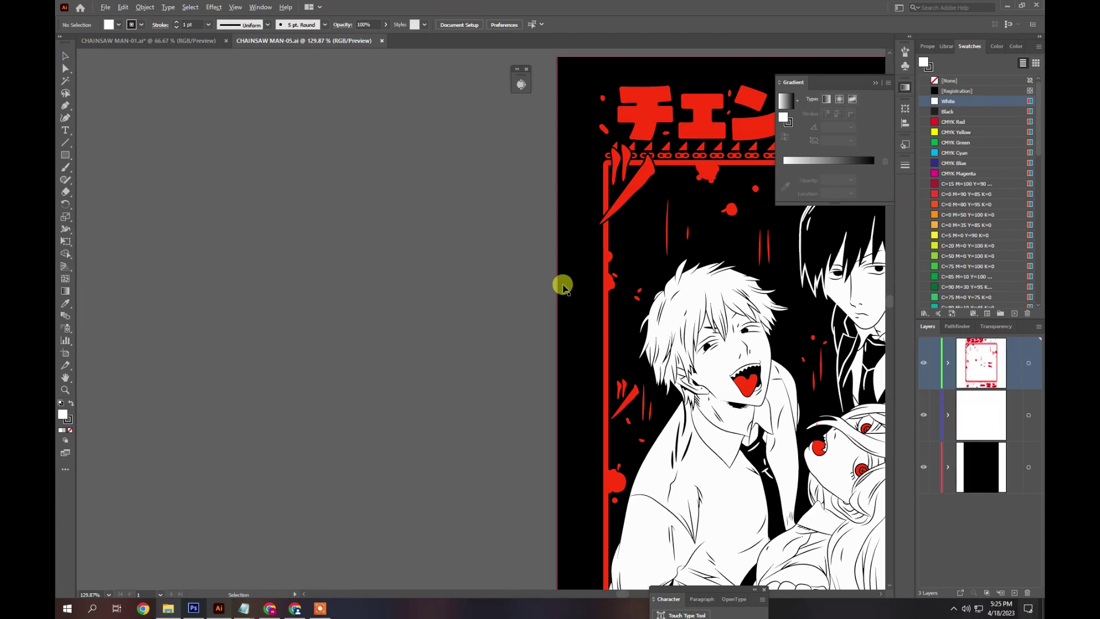
- Move the black background off the artboard and back over it, and place the white character group to the artboard's left
scroll(562, 284, "down", 2)
left_click_drag(675, 312, 312, 280)
left_click_drag(227, 301, 668, 347)
left_click_drag(859, 341, 774, 331)
left_click_drag(716, 291, 461, 288)
left_click_drag(522, 308, 522, 308)
left_click(700, 314)
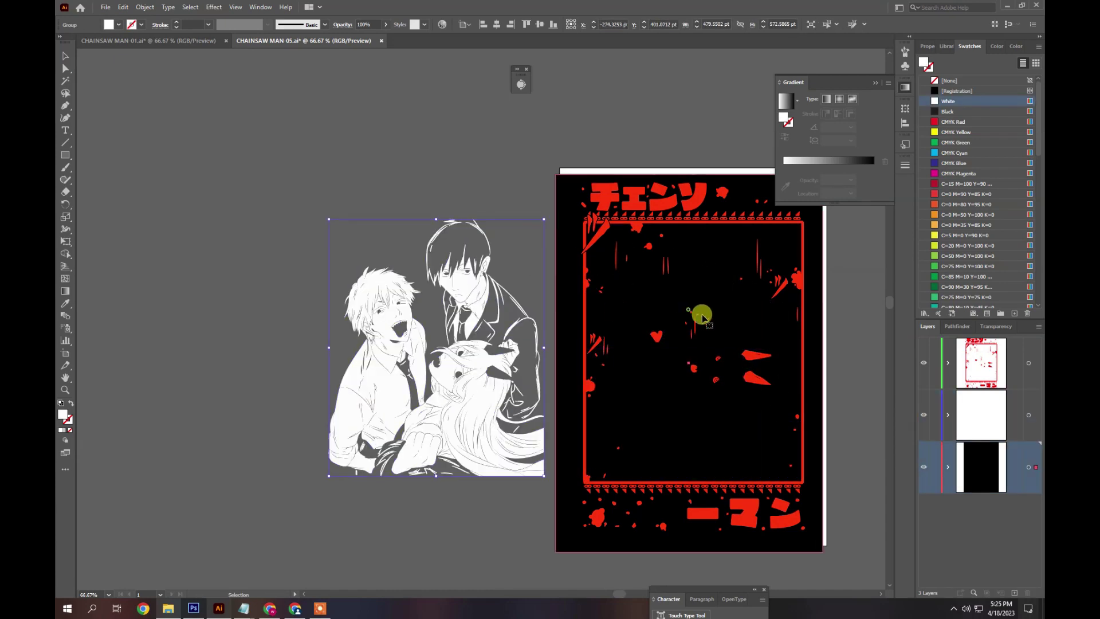